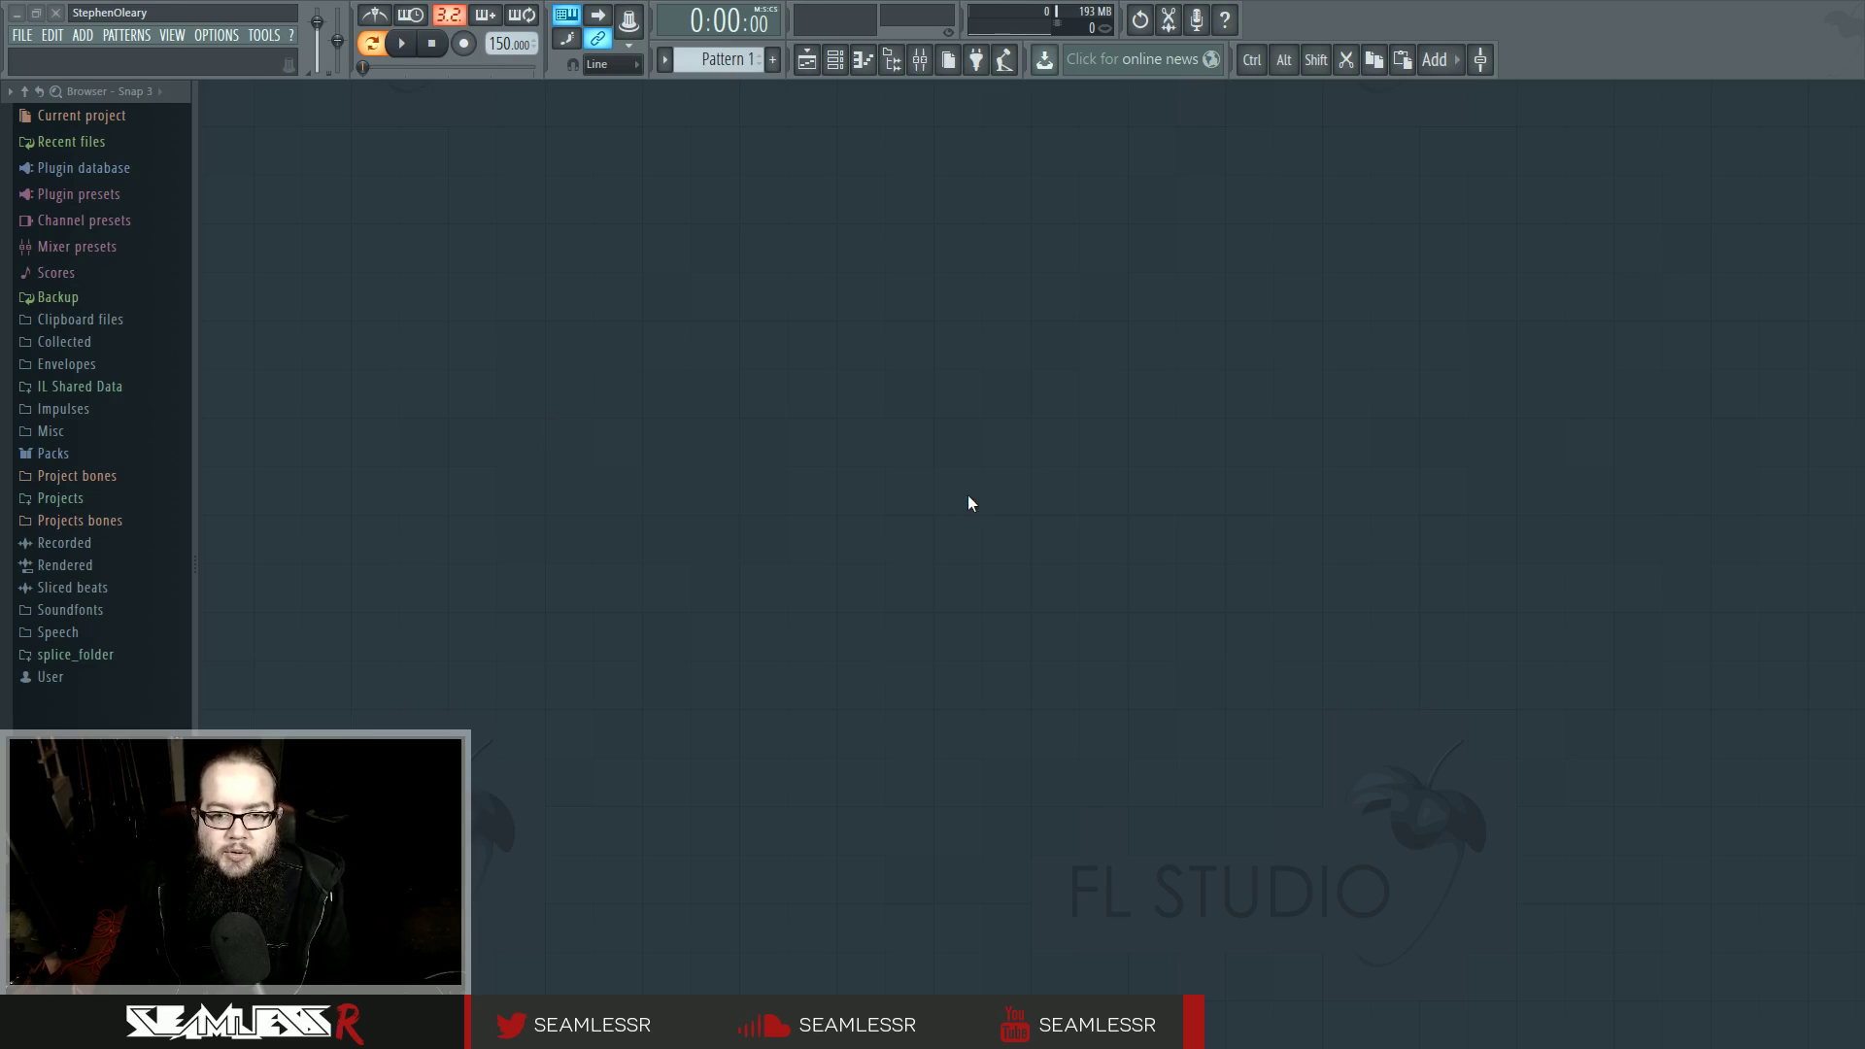
Center the Channel rack and audition the Kick, Clap, Hat and Snare samples one by one.
left_click(839, 64)
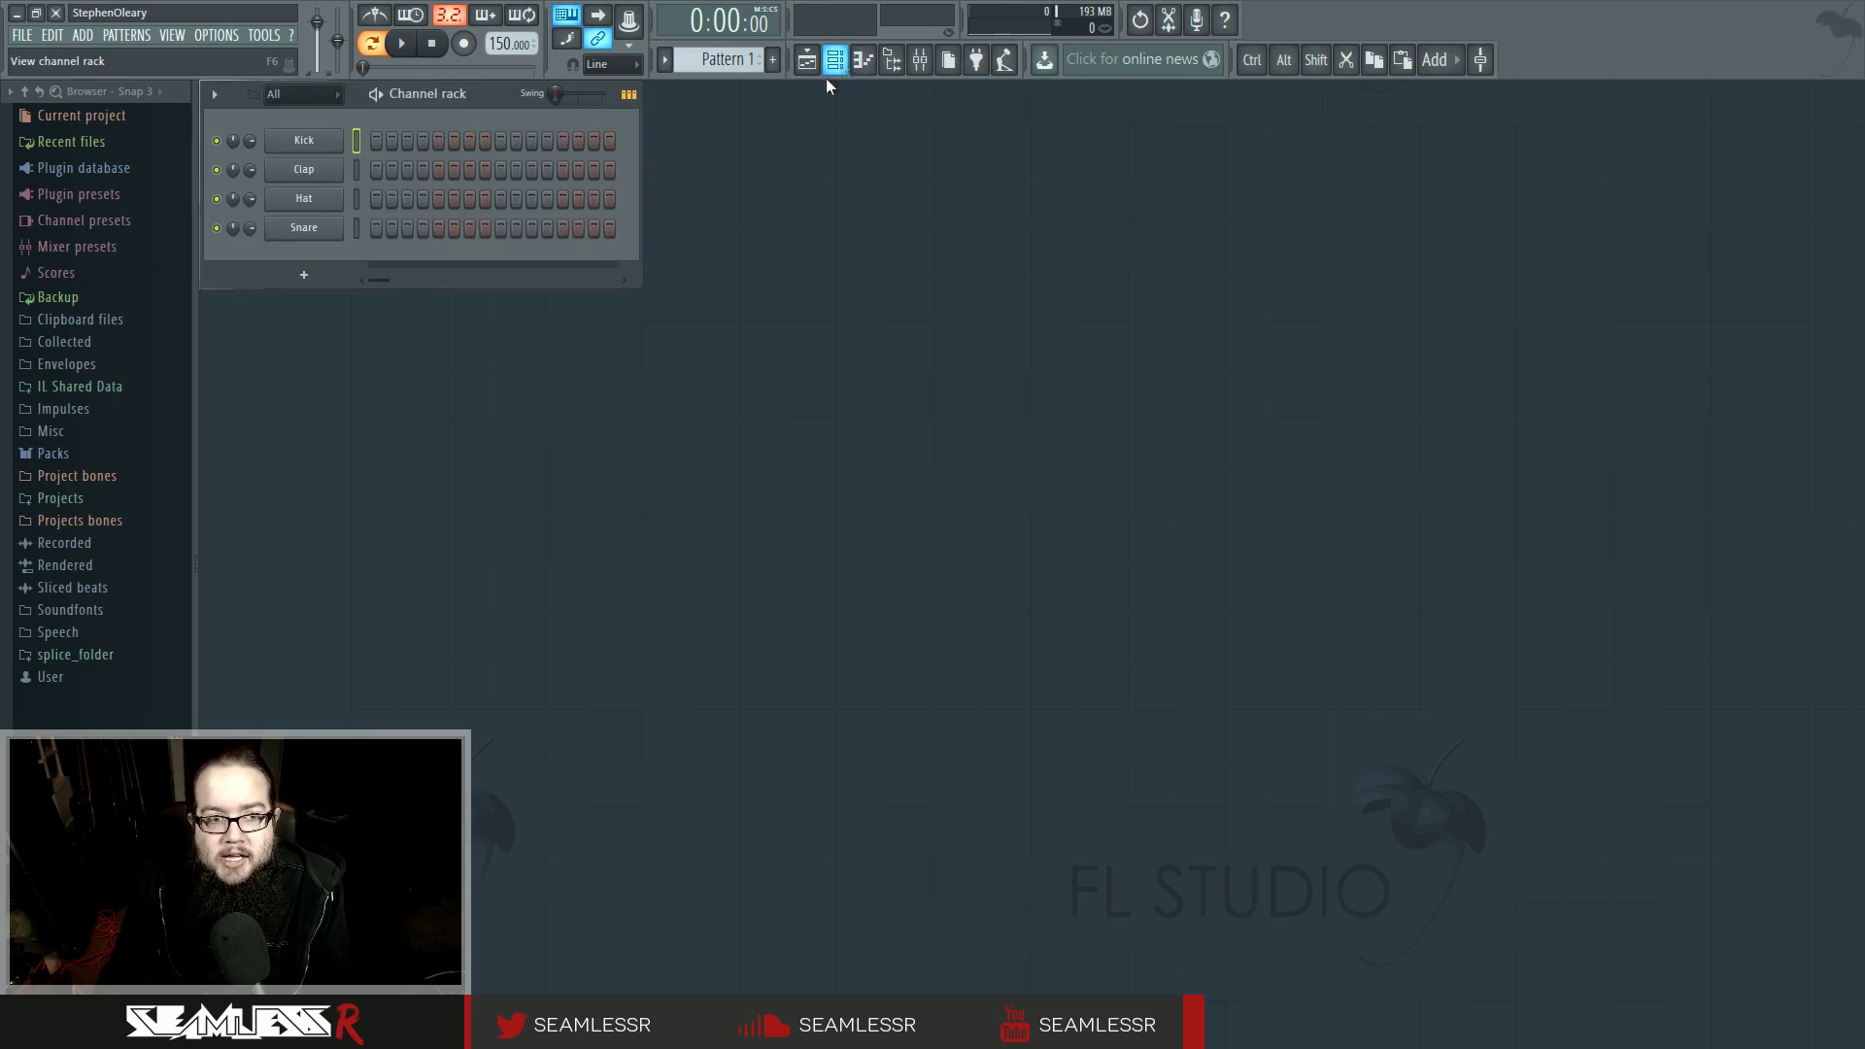
left_click_drag(487, 96, 1141, 339)
left_click(954, 387)
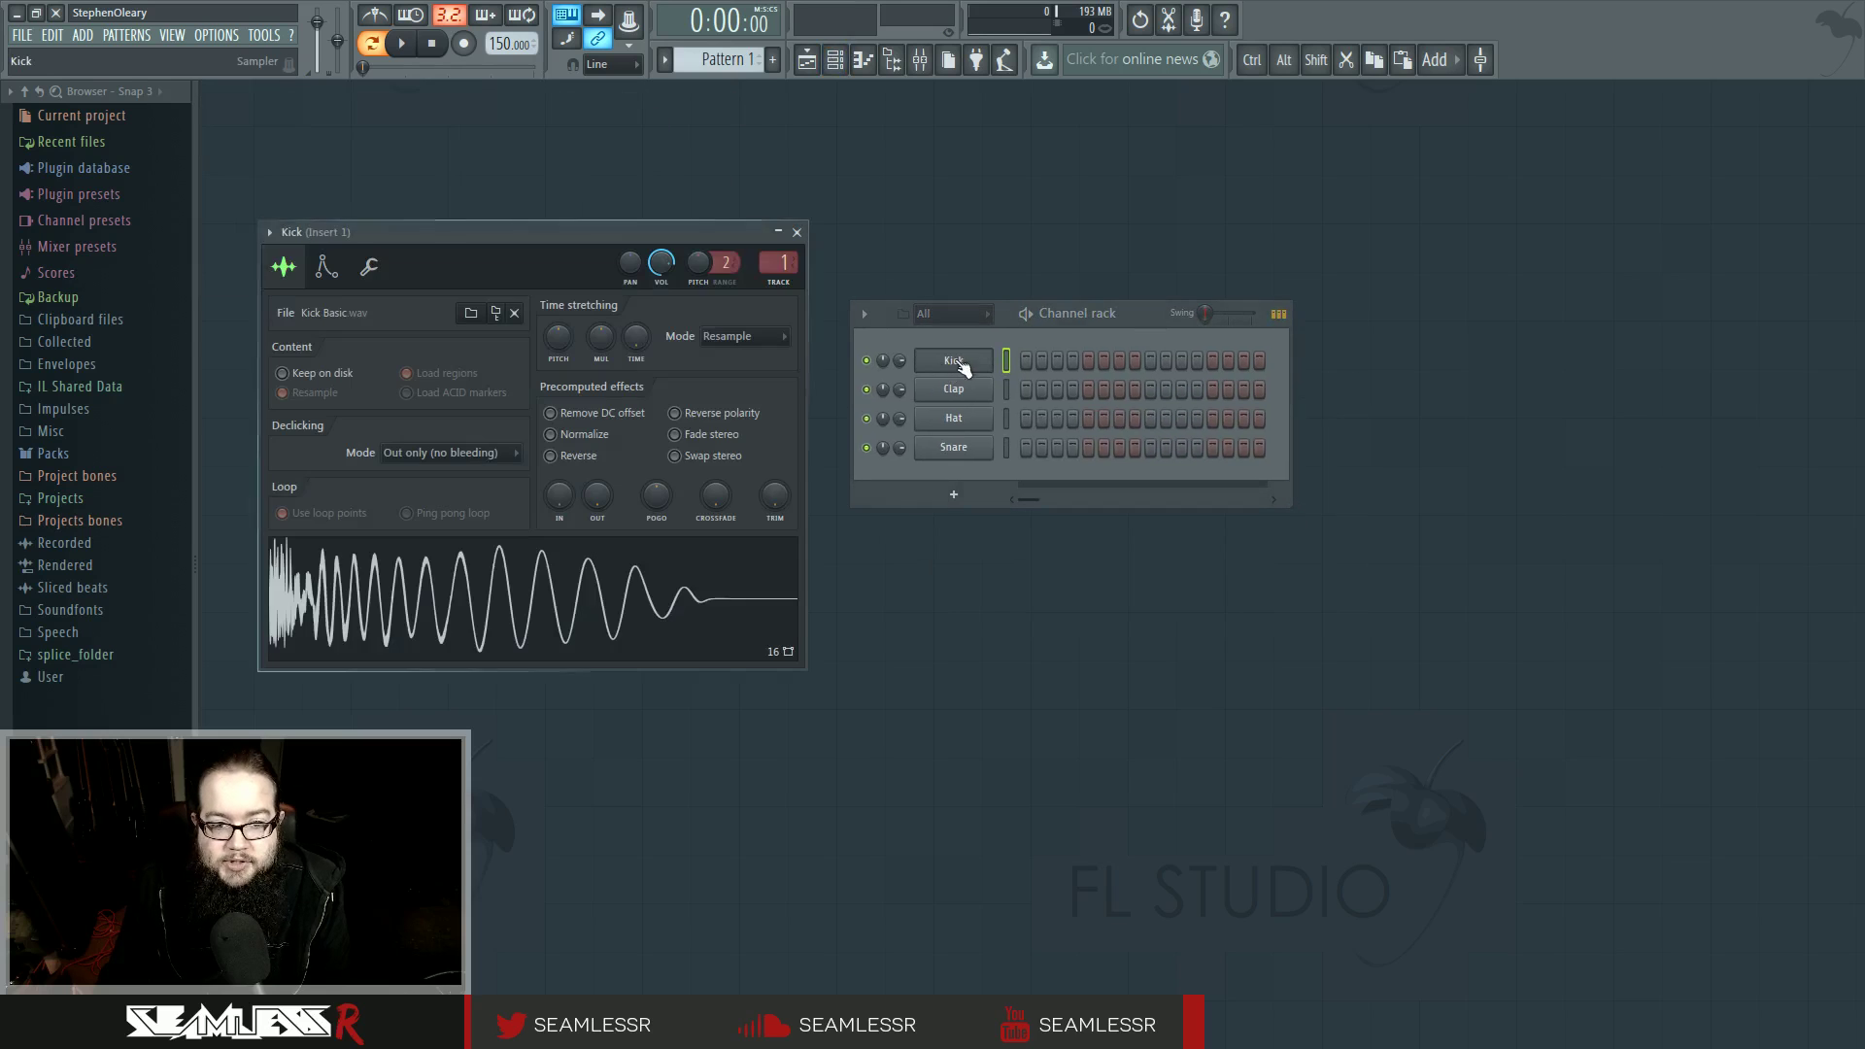
left_click(954, 418)
left_click(954, 447)
left_click(954, 418)
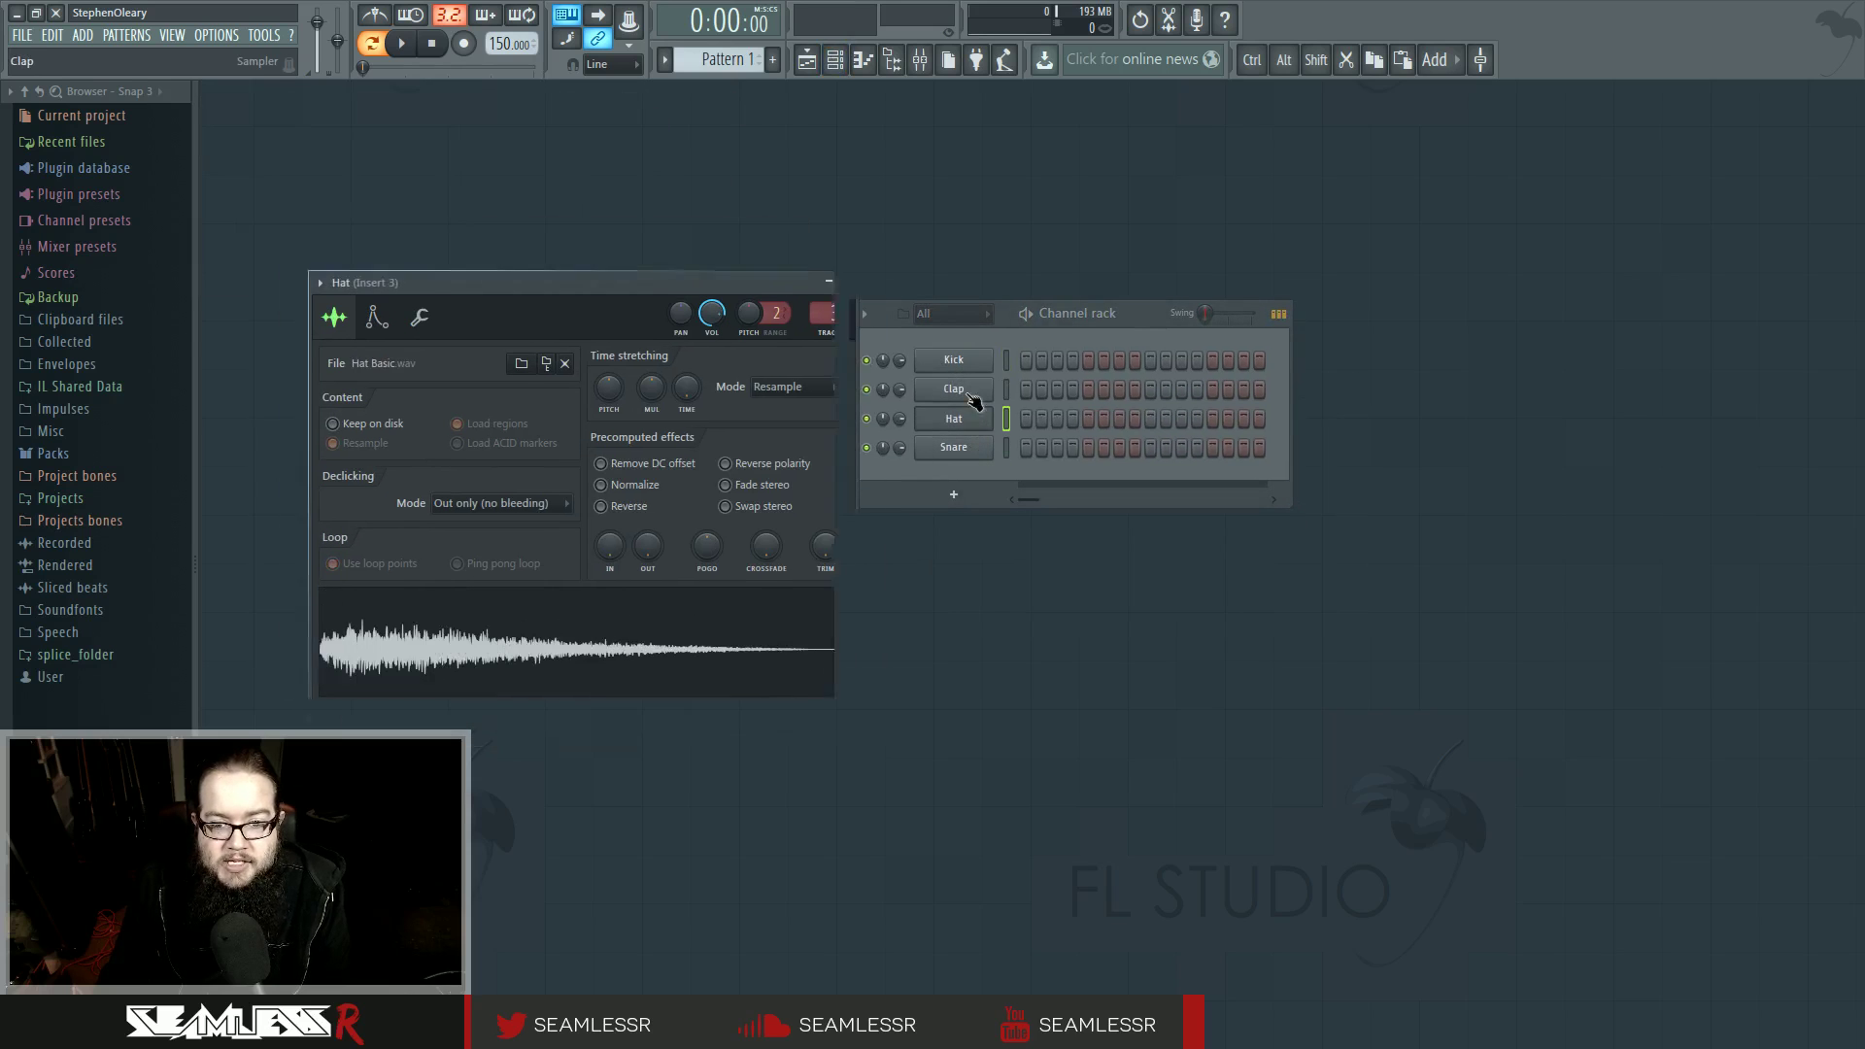
left_click(954, 389)
left_click(954, 359)
left_click(954, 388)
left_click(954, 418)
left_click(953, 447)
left_click(954, 418)
left_click(954, 360)
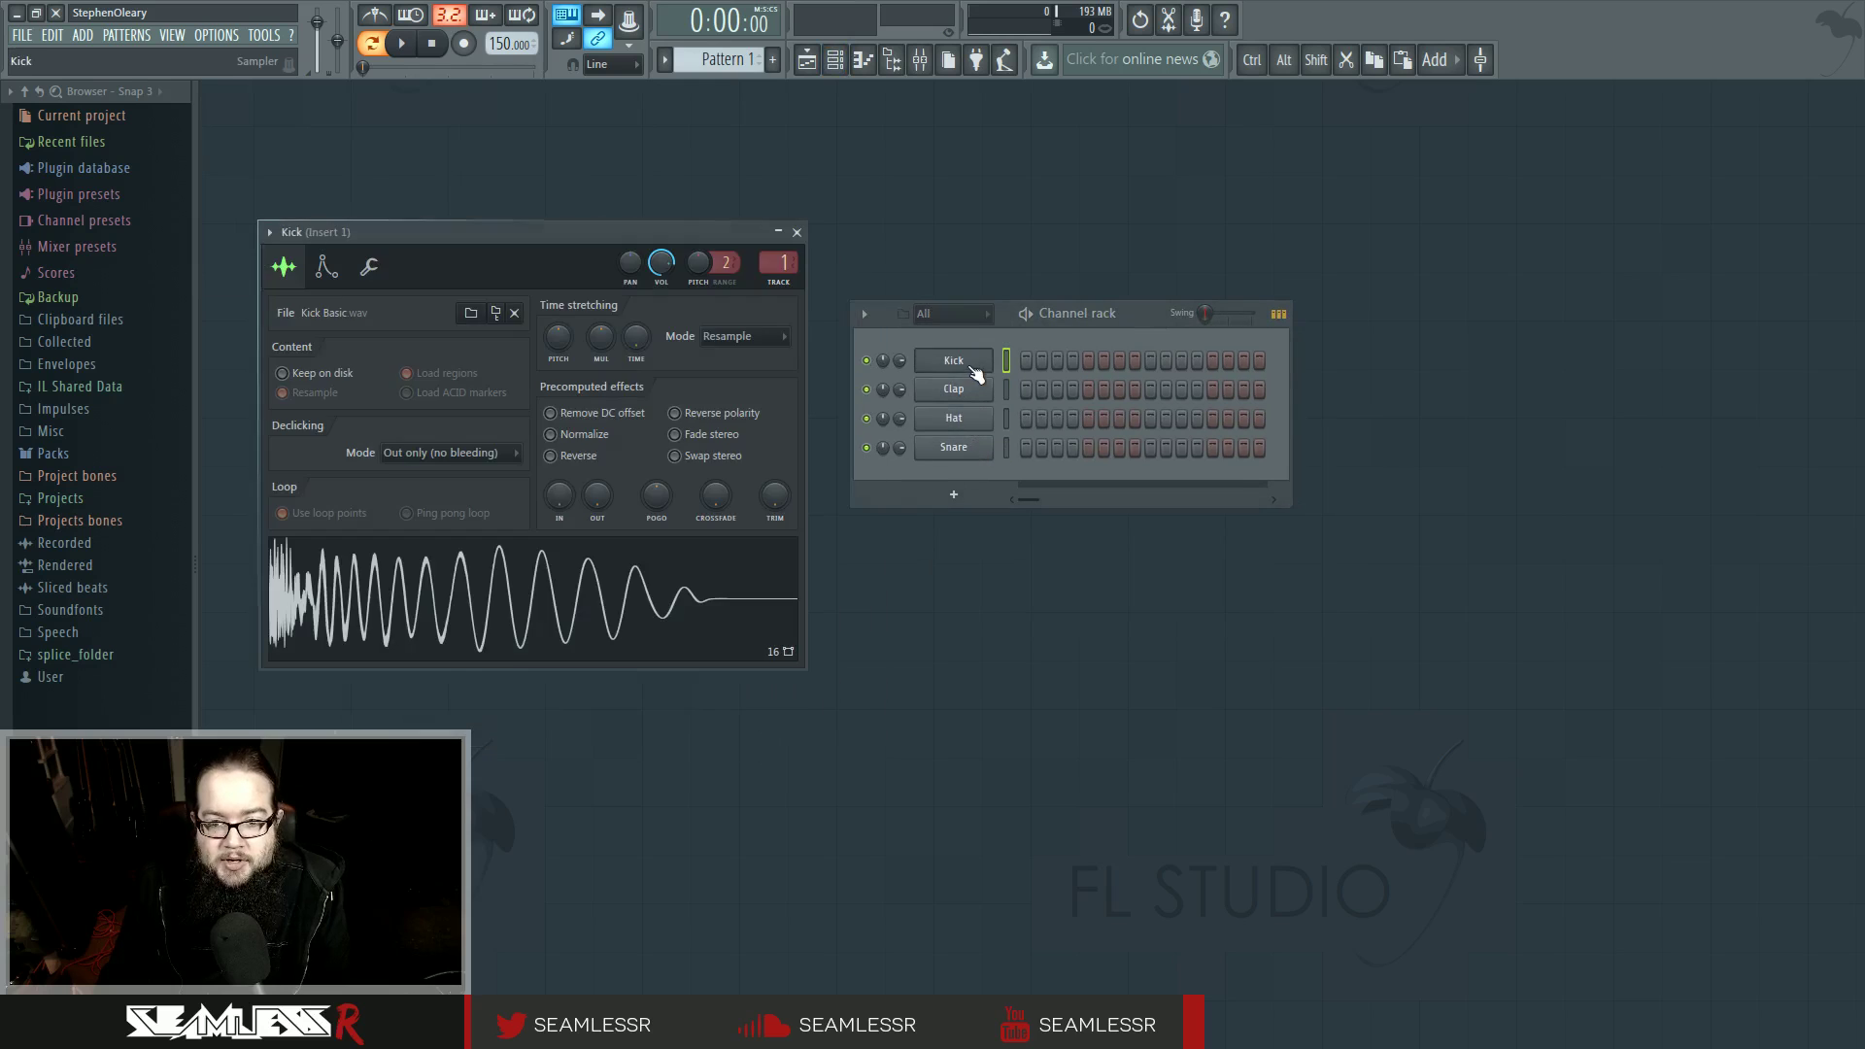
left_click(954, 359)
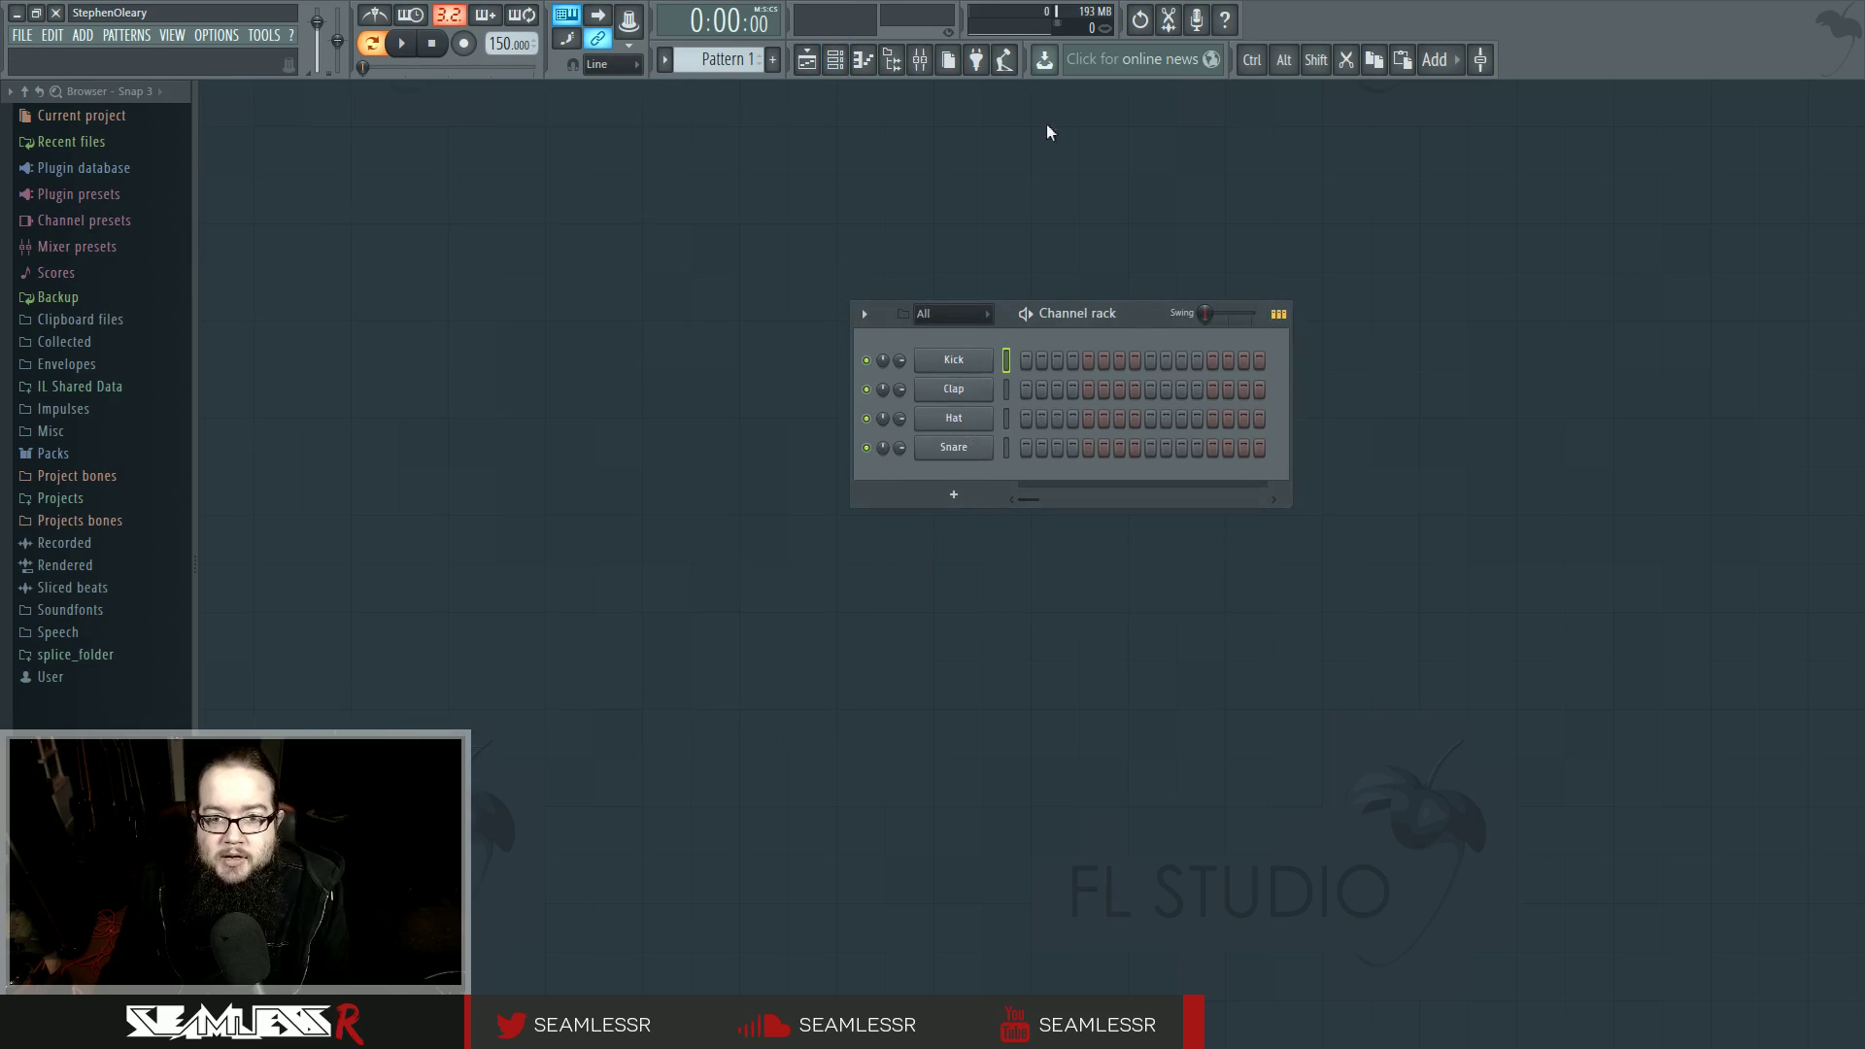
Drag Harmor from the plugin picker into the rack as a new channel below Snare.
left_click(976, 60)
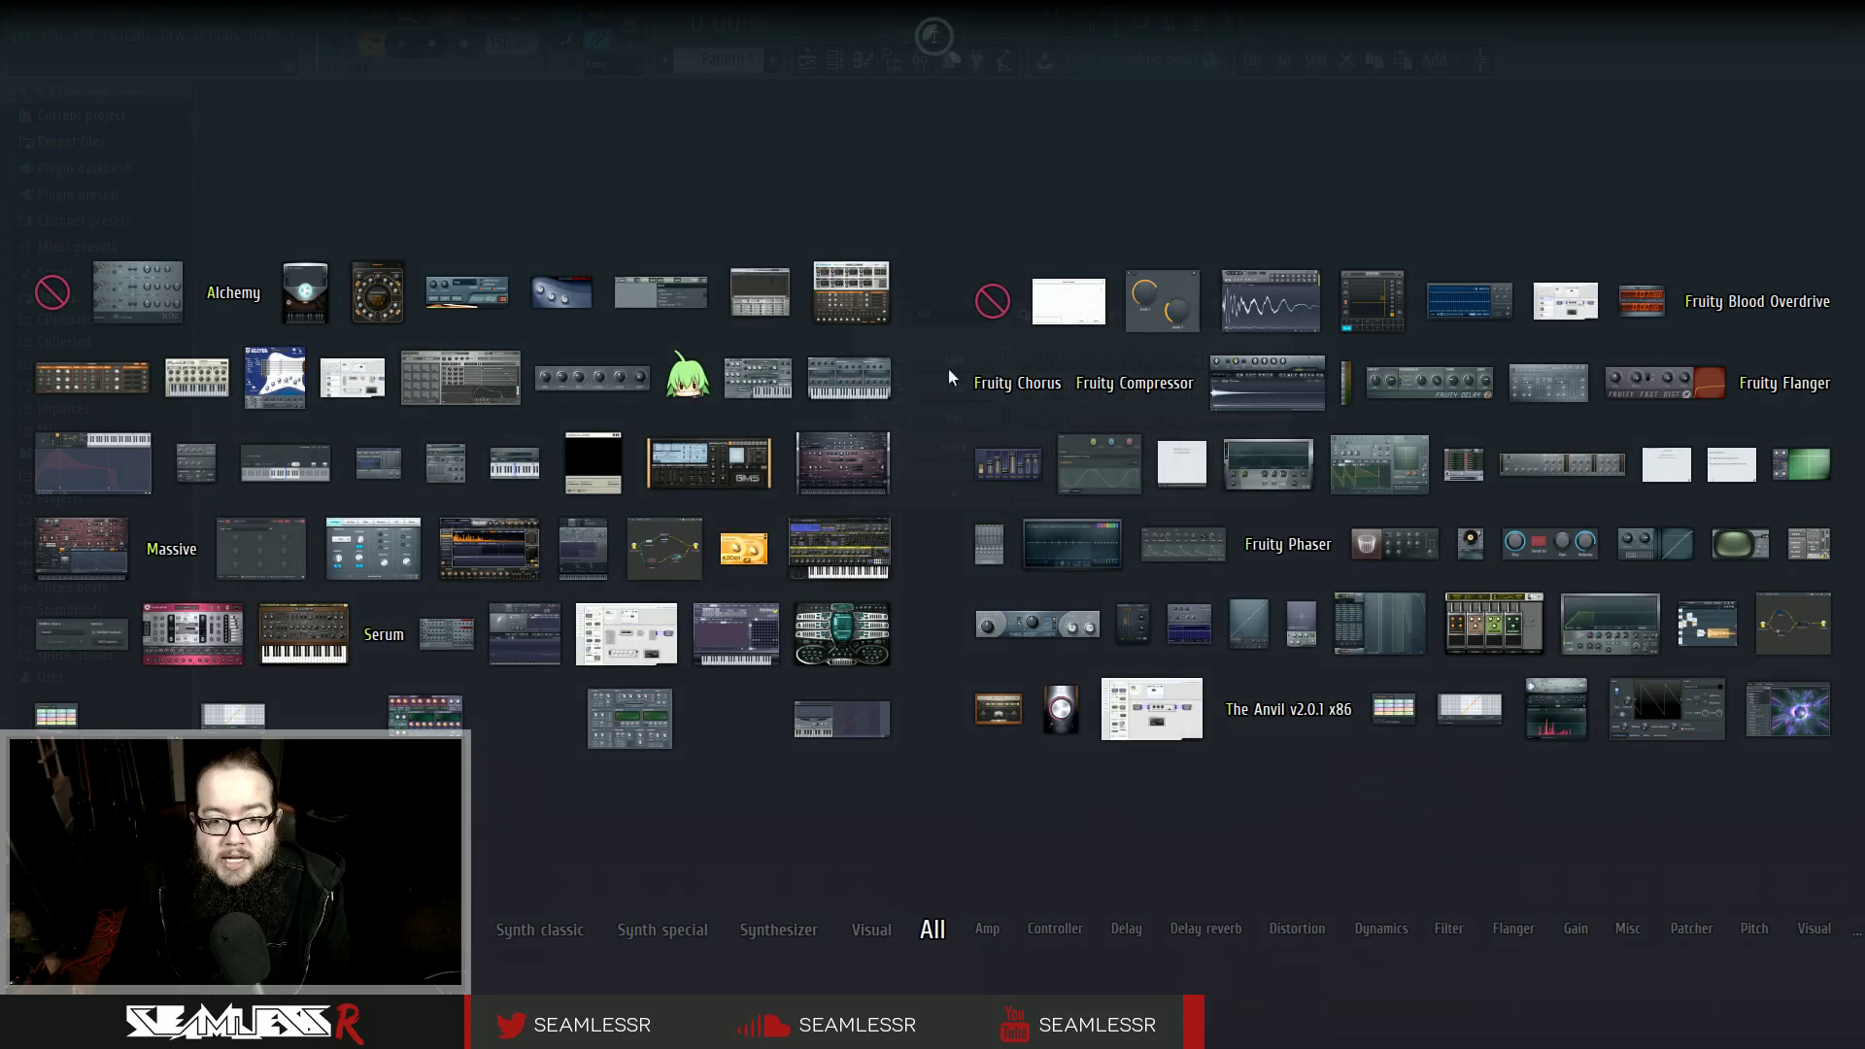
left_click_drag(70, 563, 1005, 472)
left_click_drag(1036, 207, 836, 634)
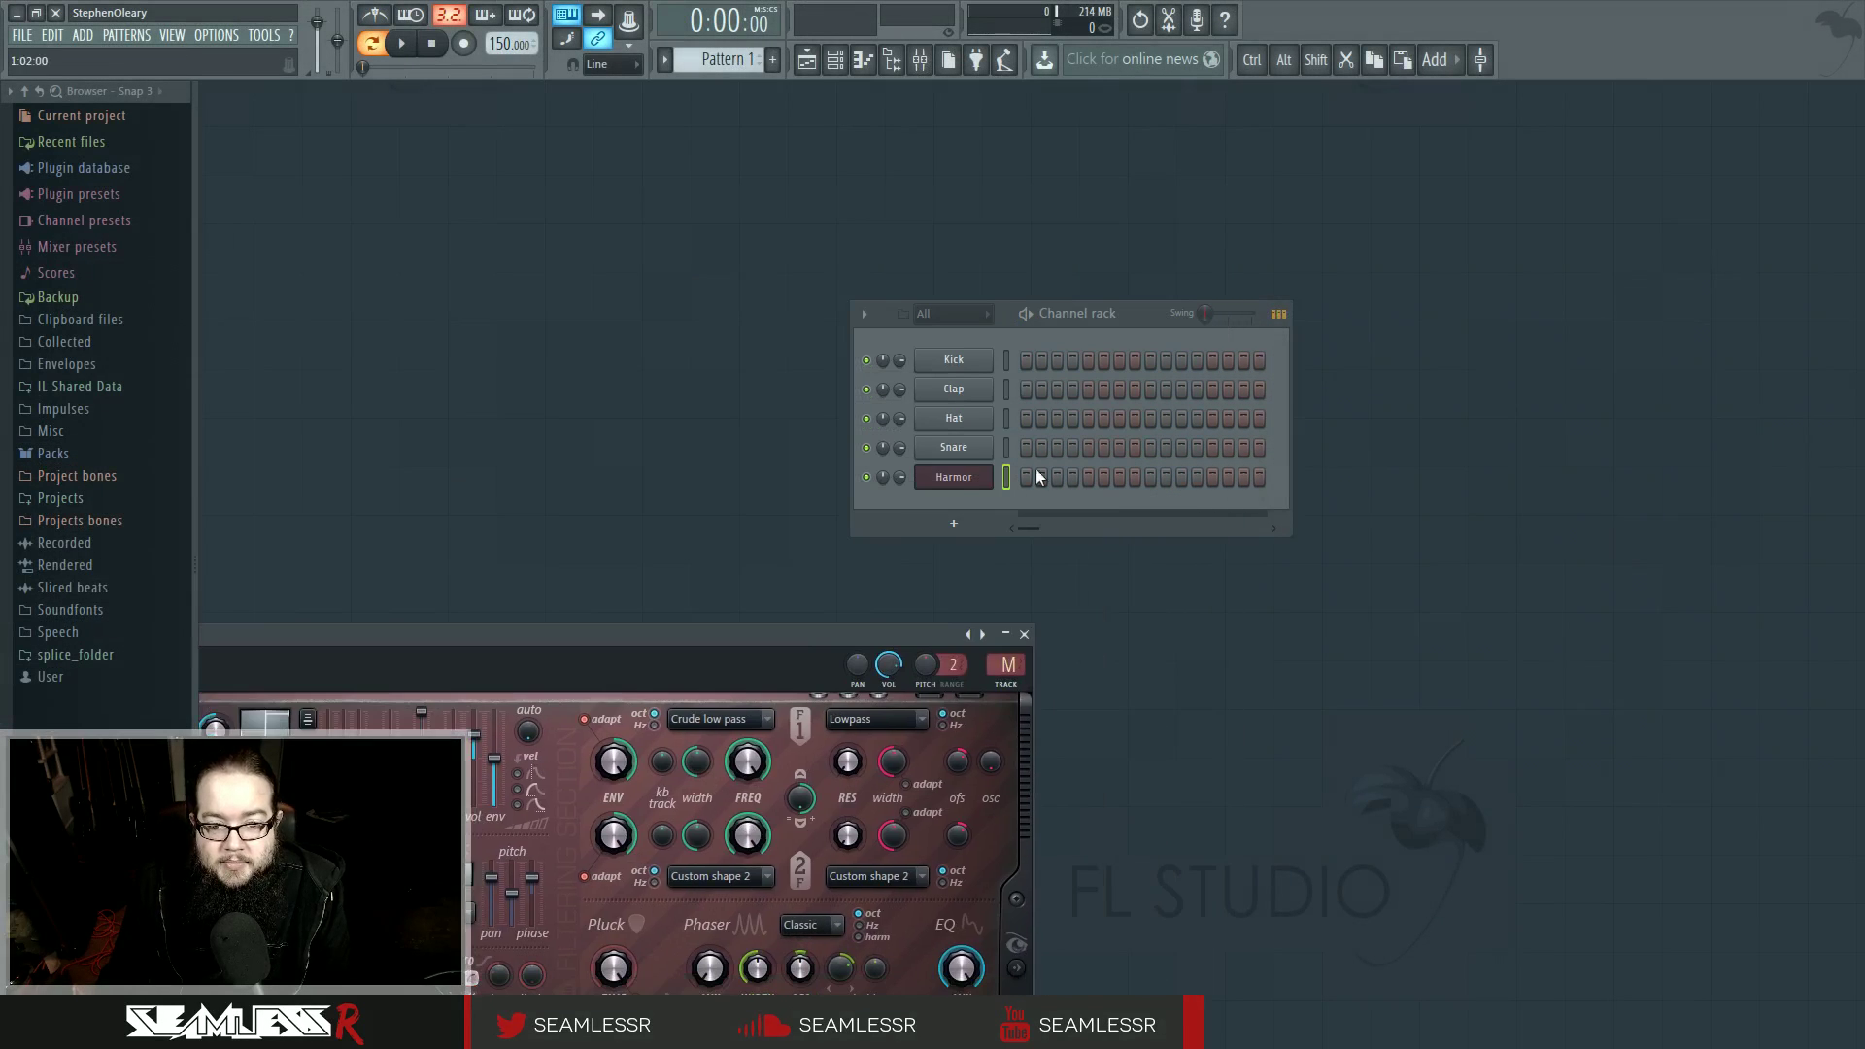
left_click(979, 477)
left_click(975, 480)
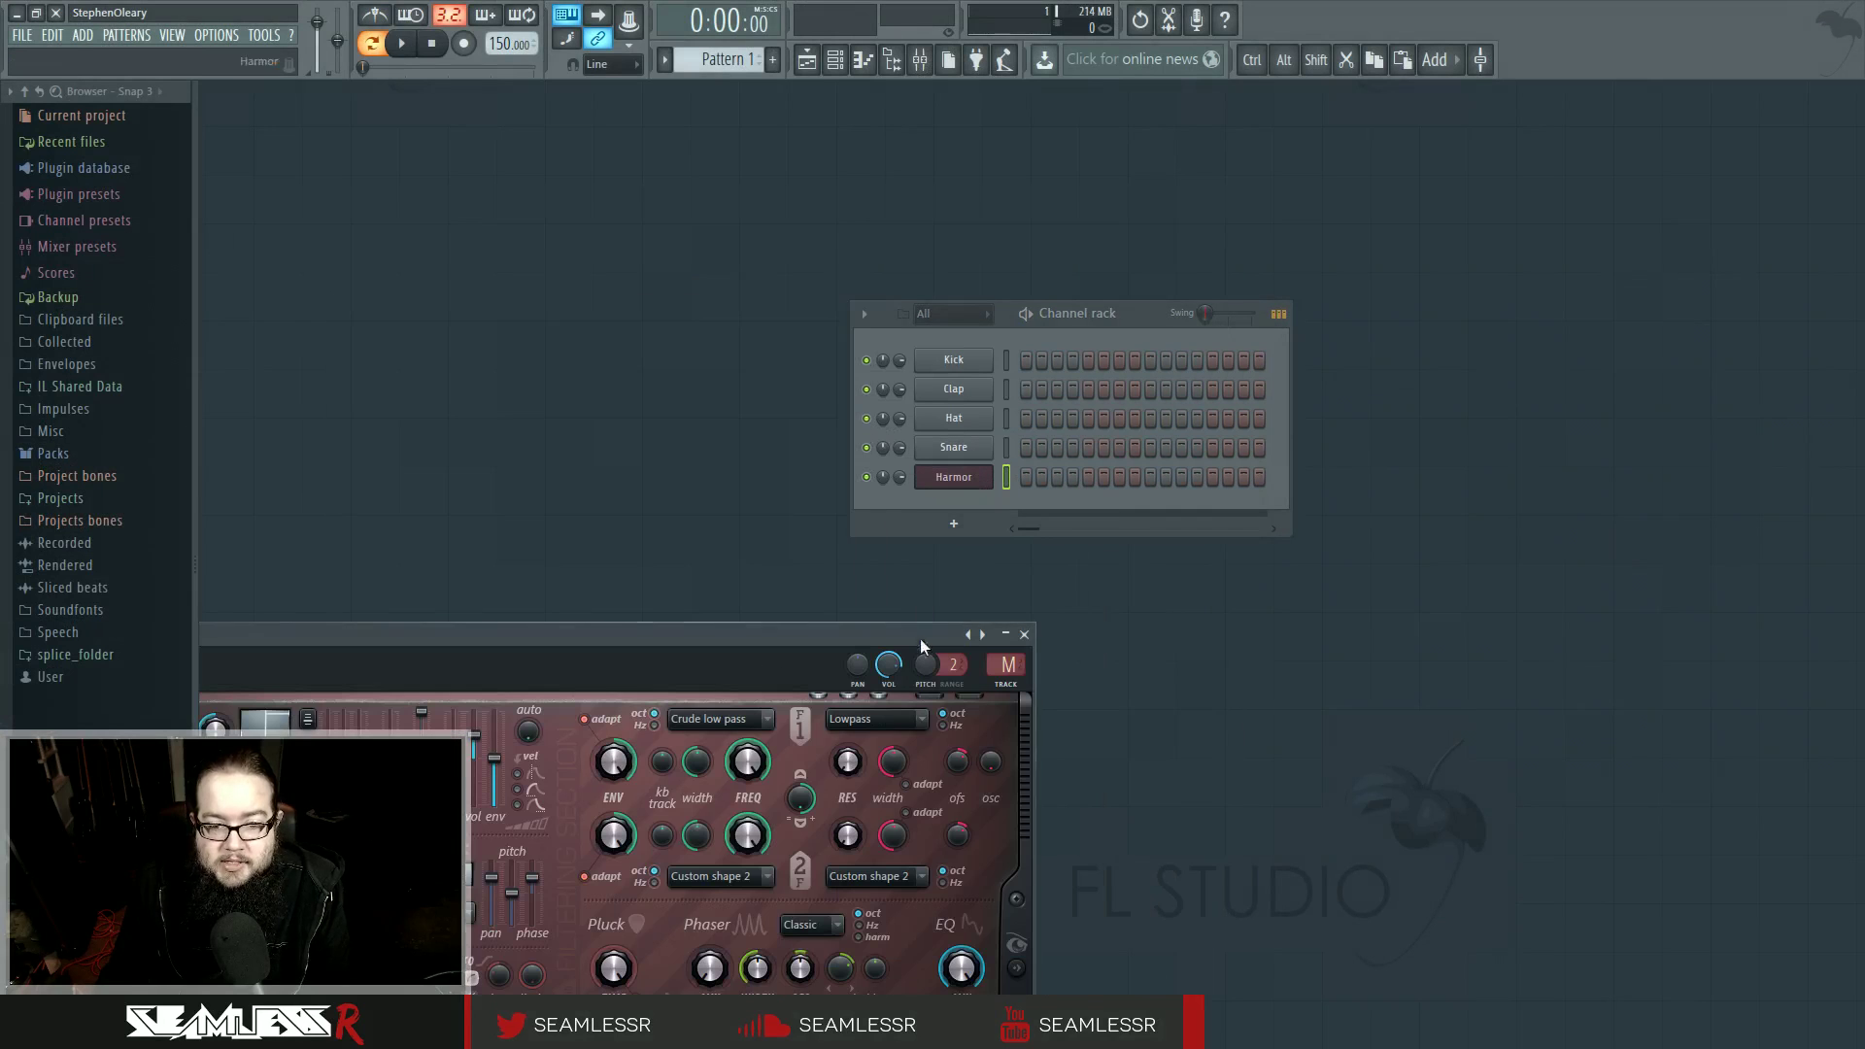
Center the Harmor window, look through its settings pages, then close it.
left_click_drag(919, 638, 1291, 286)
left_click(476, 317)
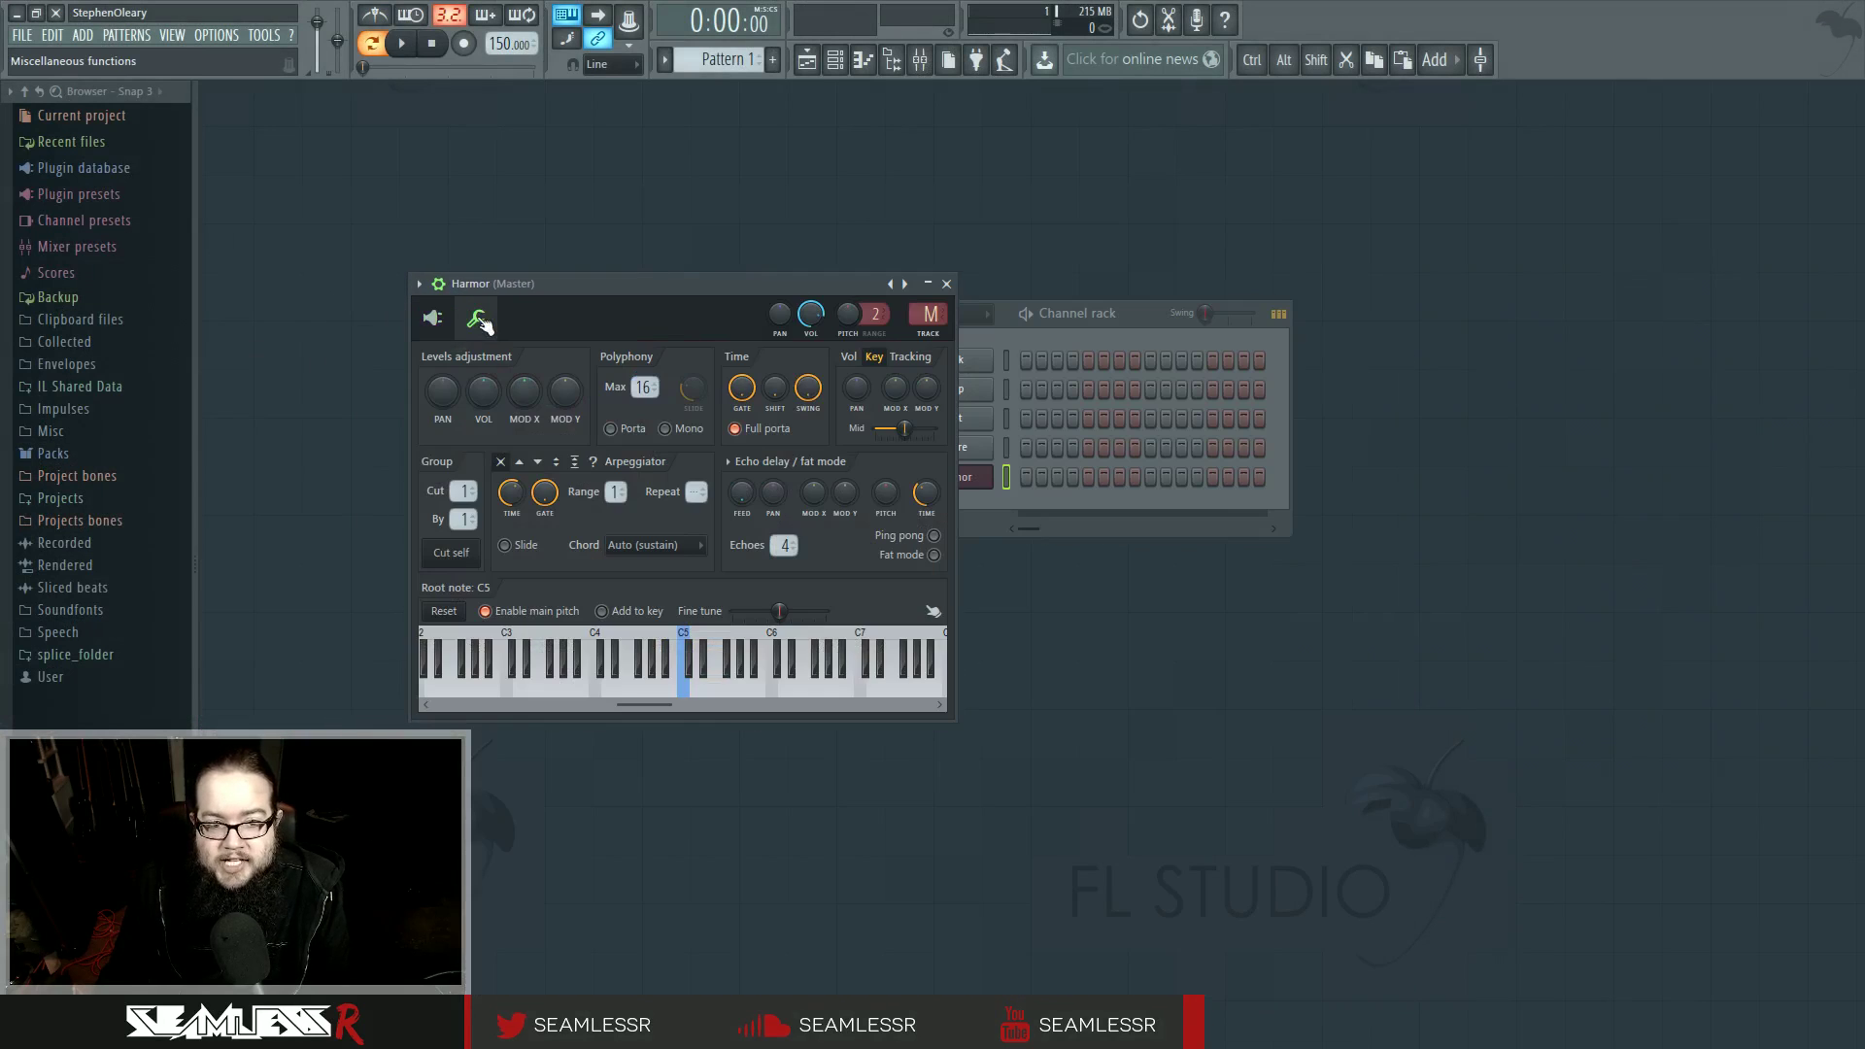
left_click(434, 321)
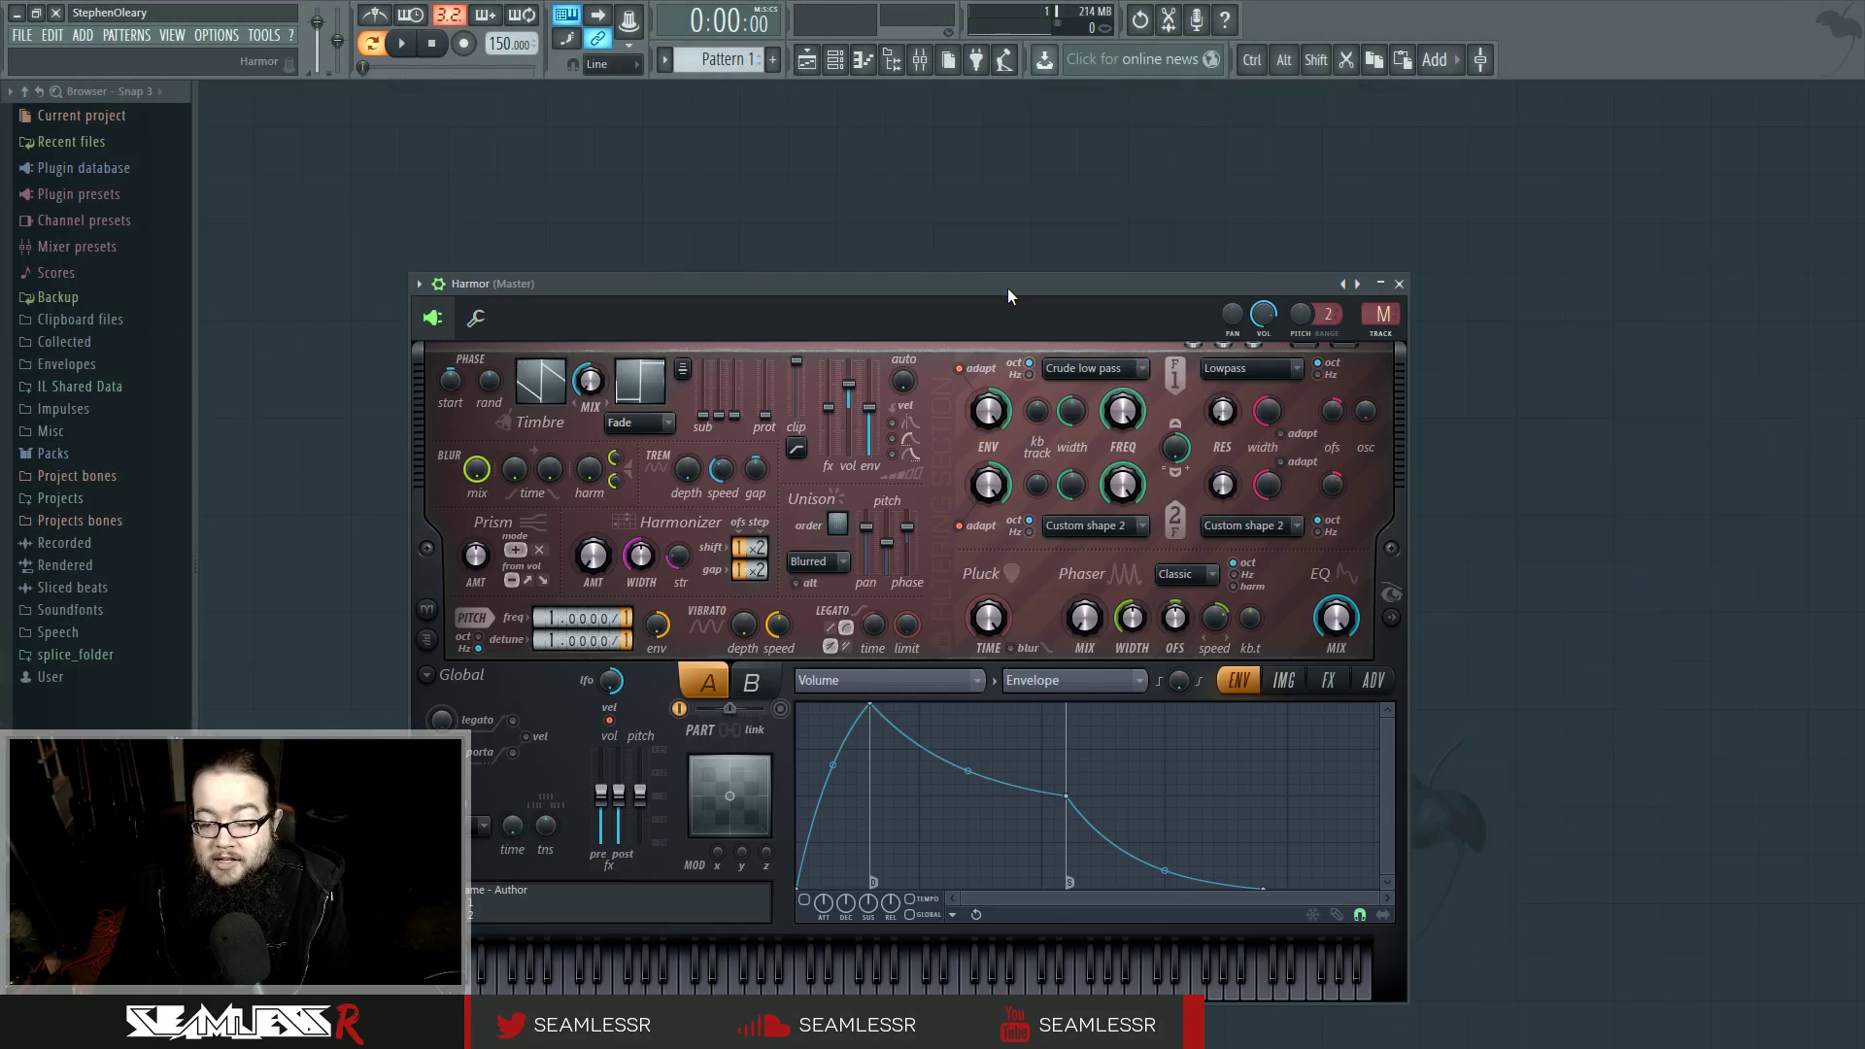
left_click_drag(1006, 287, 989, 216)
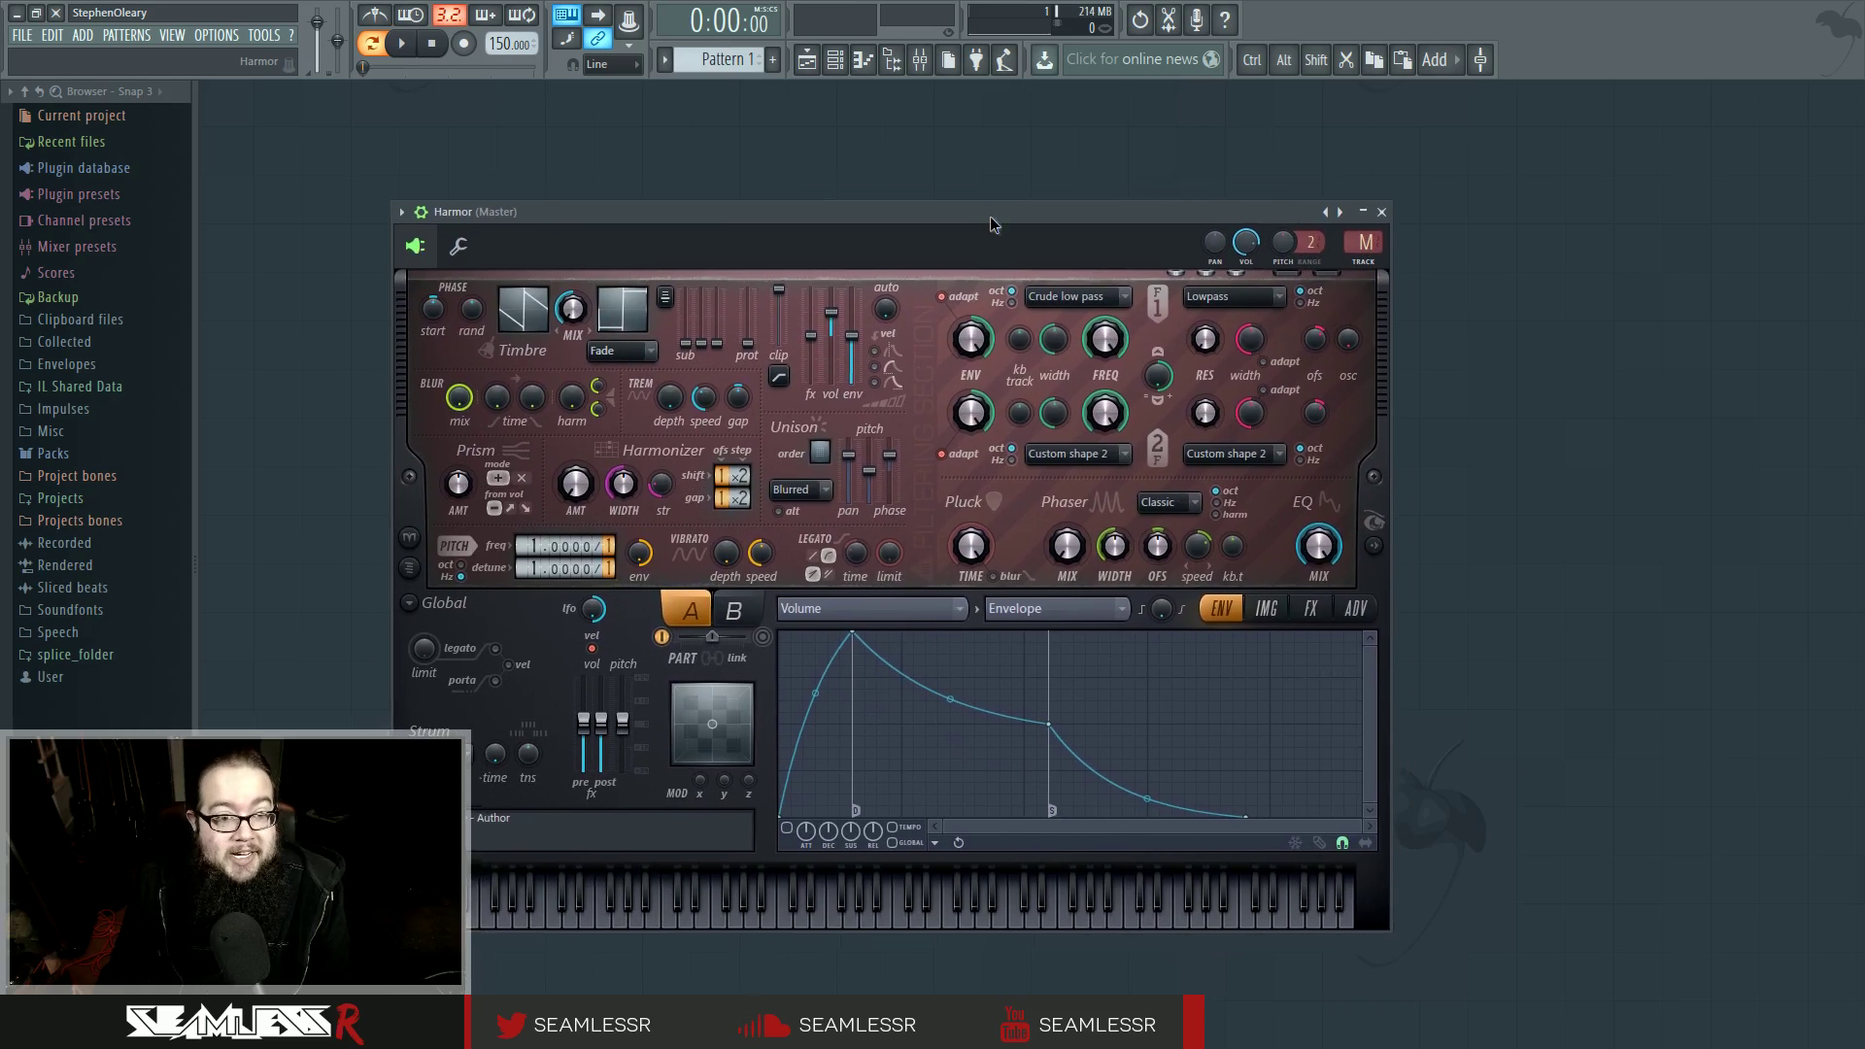
left_click(419, 216)
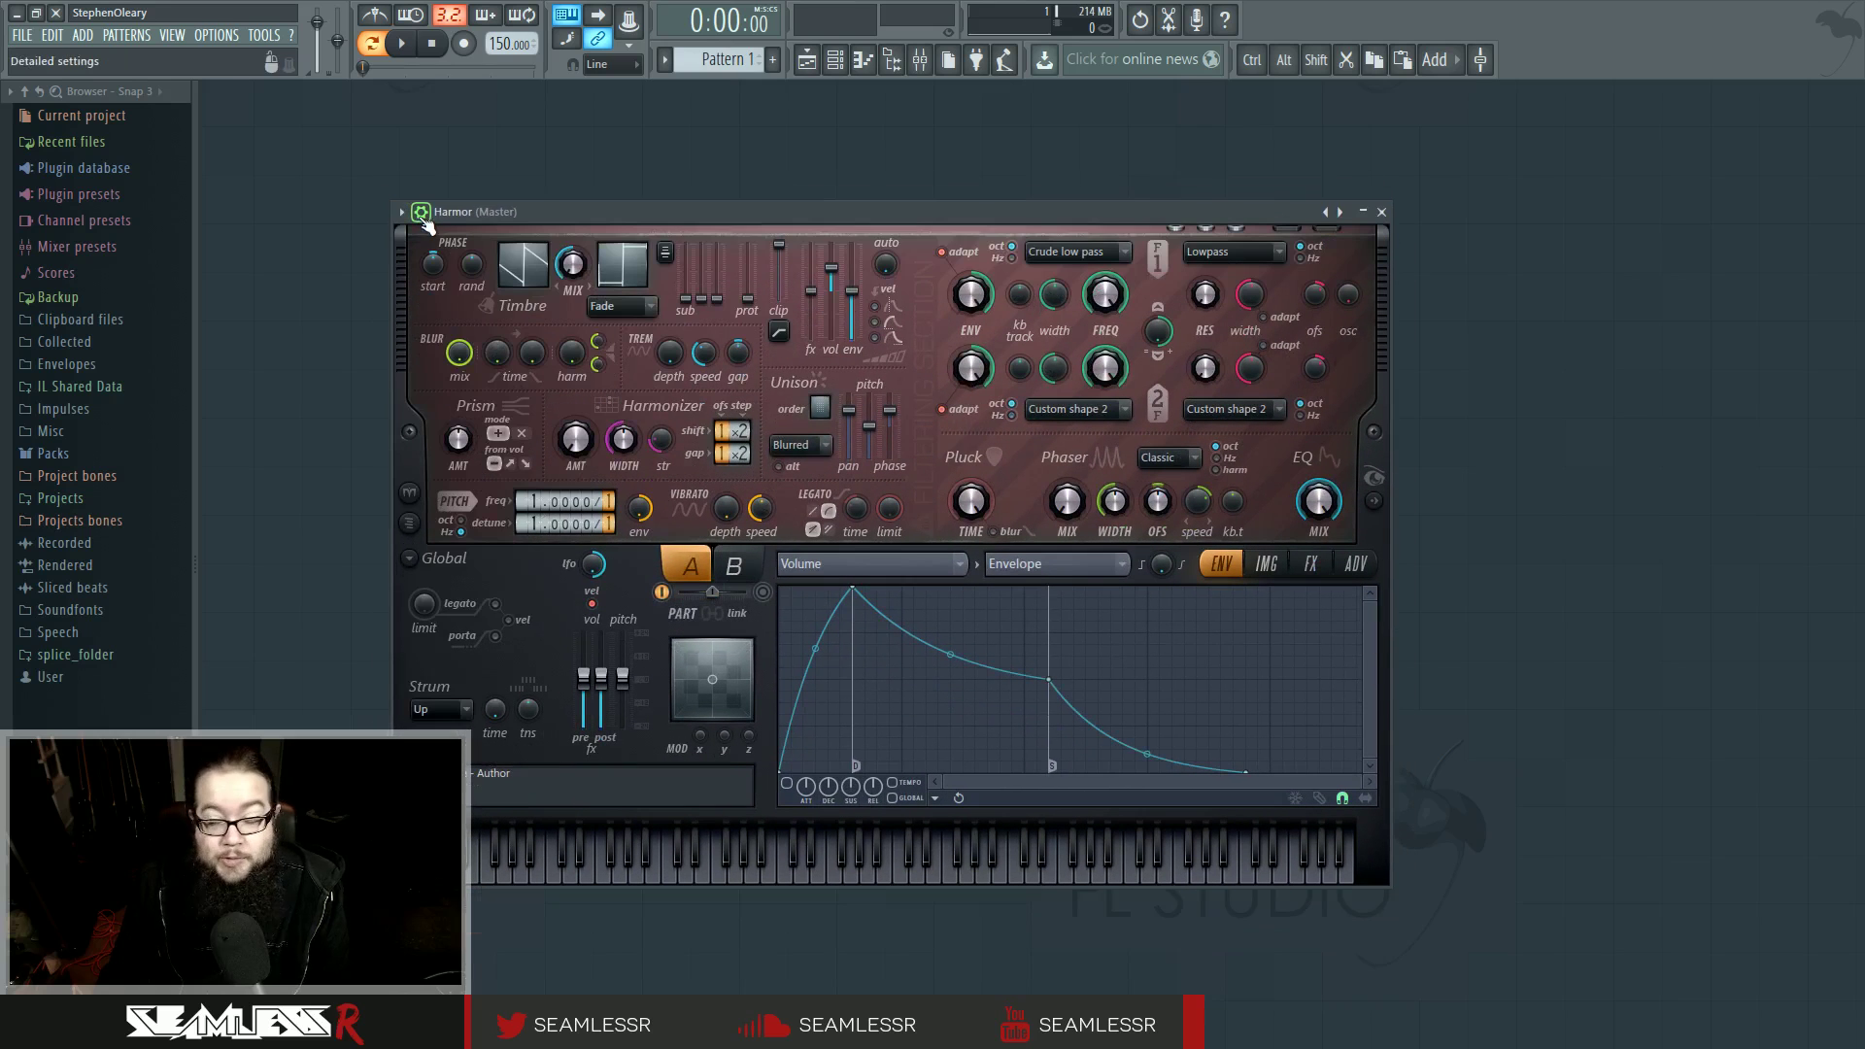
left_click(423, 221)
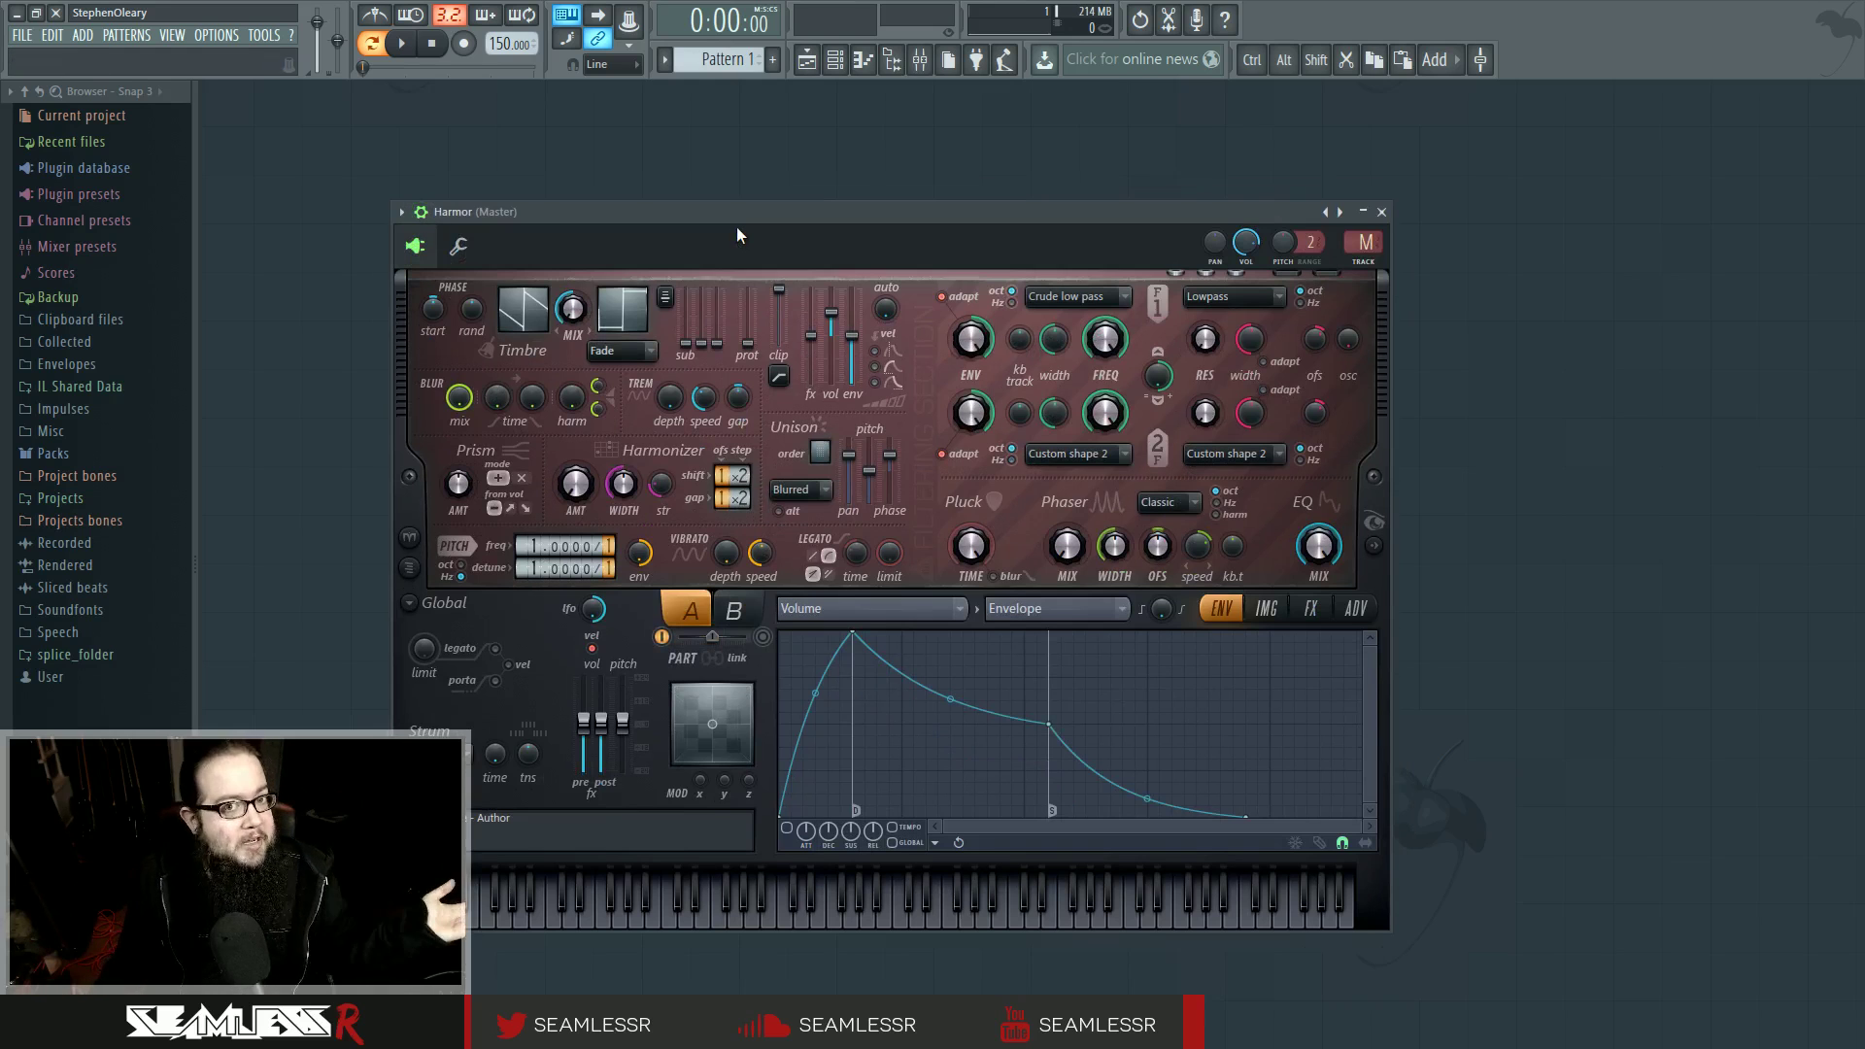
left_click(1381, 212)
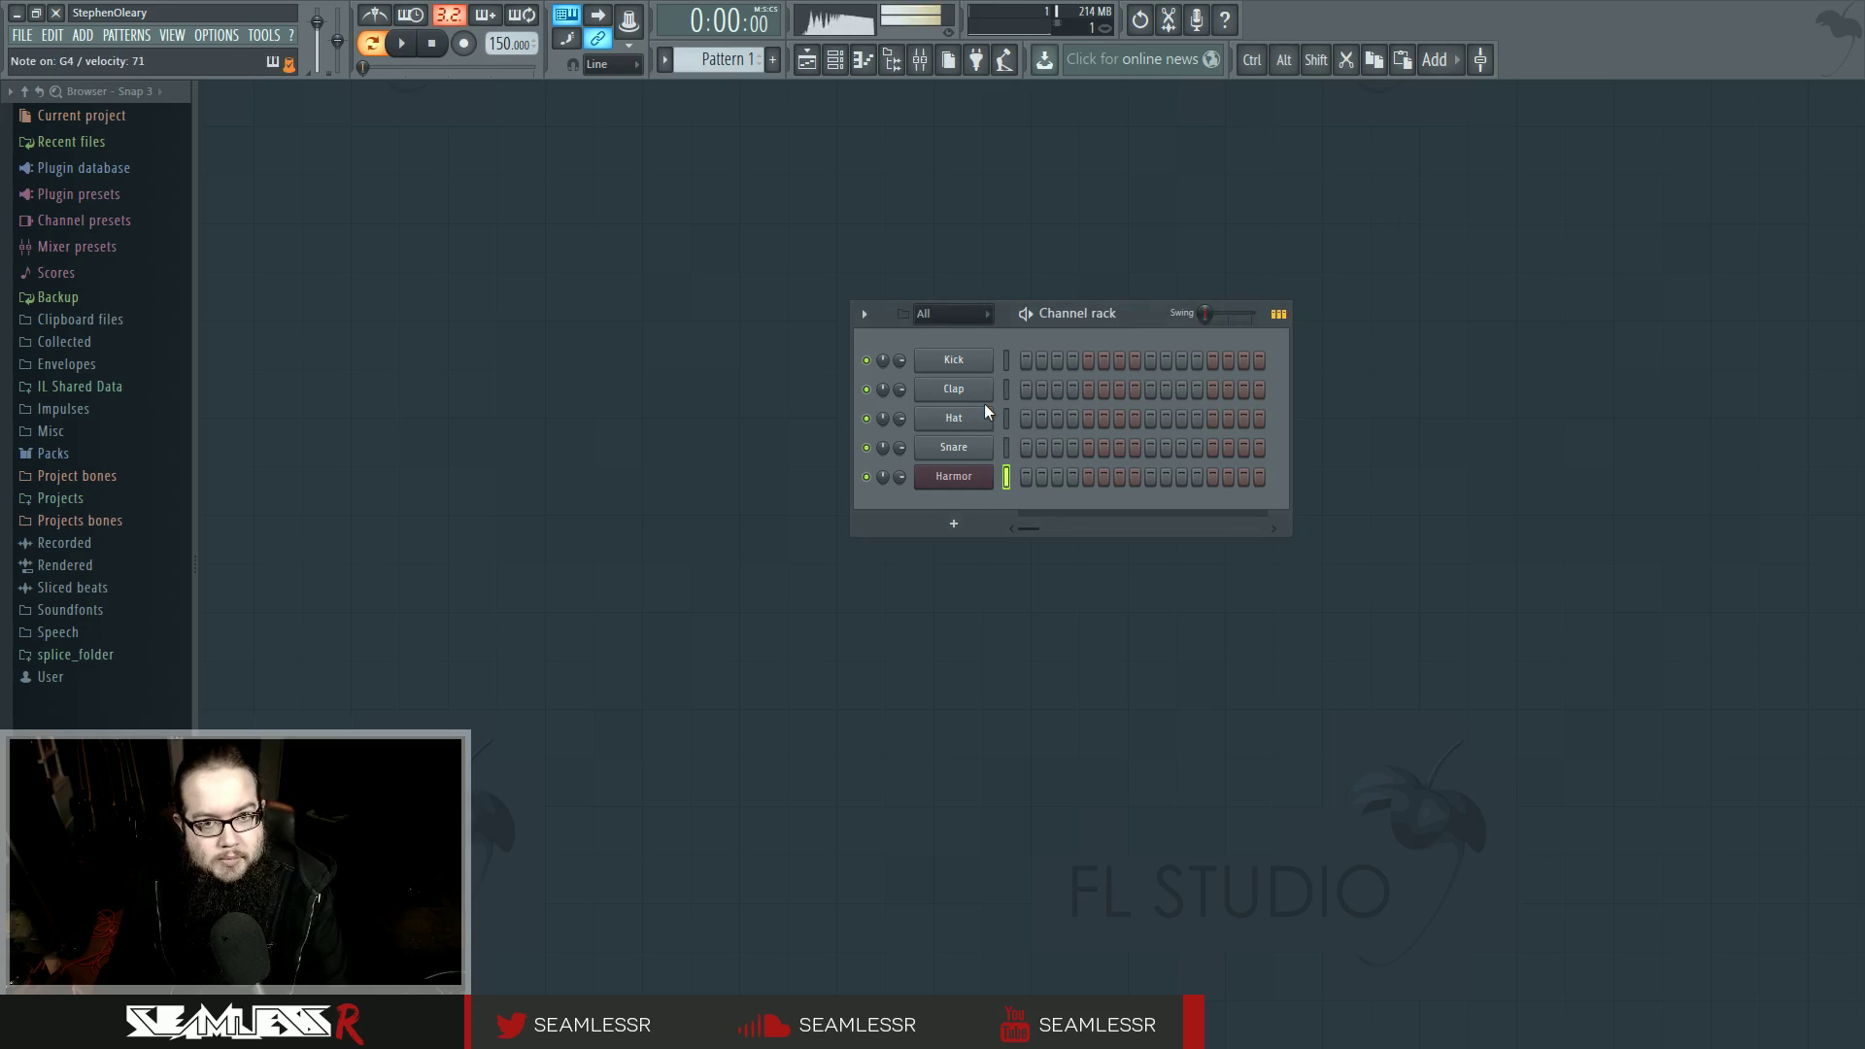
Program Kick hits on steps 1, 5, 9 and 13, plus Clap hits on steps 5 and 13.
left_click(1026, 361)
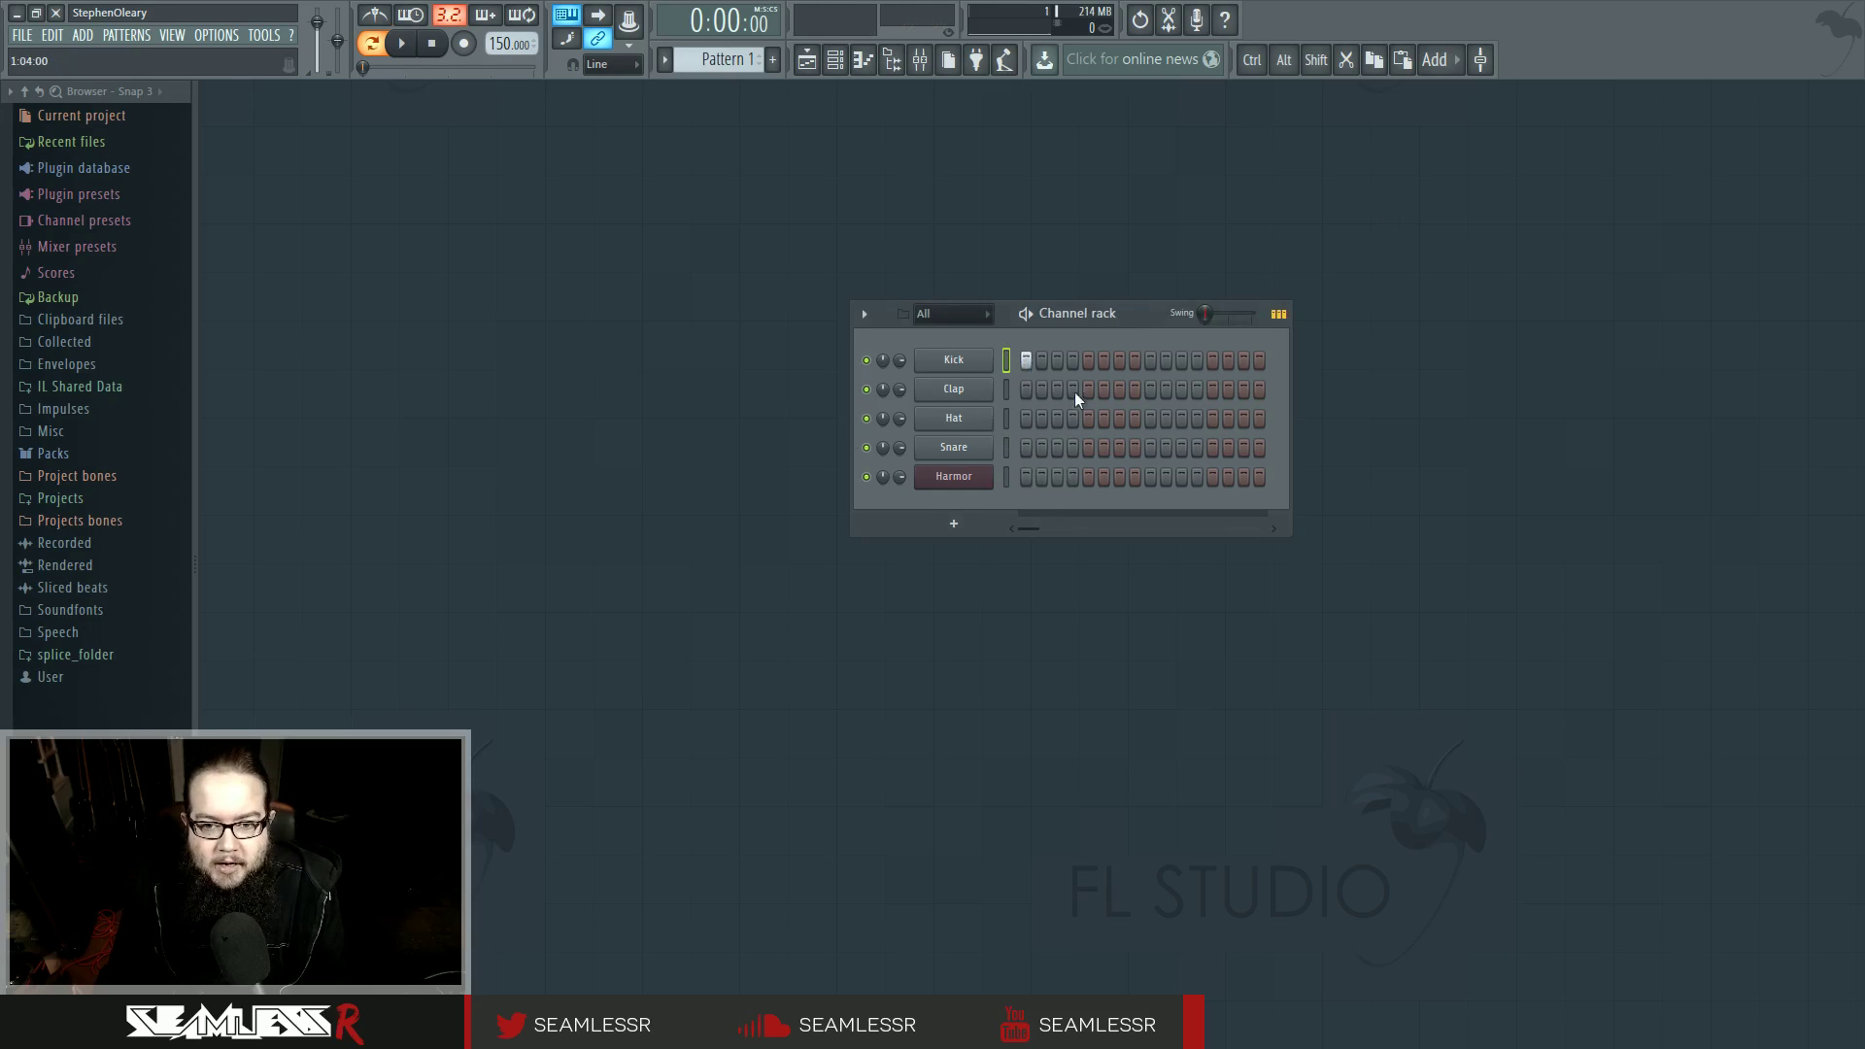
left_click(1088, 360)
left_click(1088, 389)
left_click(1150, 360)
left_click(1228, 388)
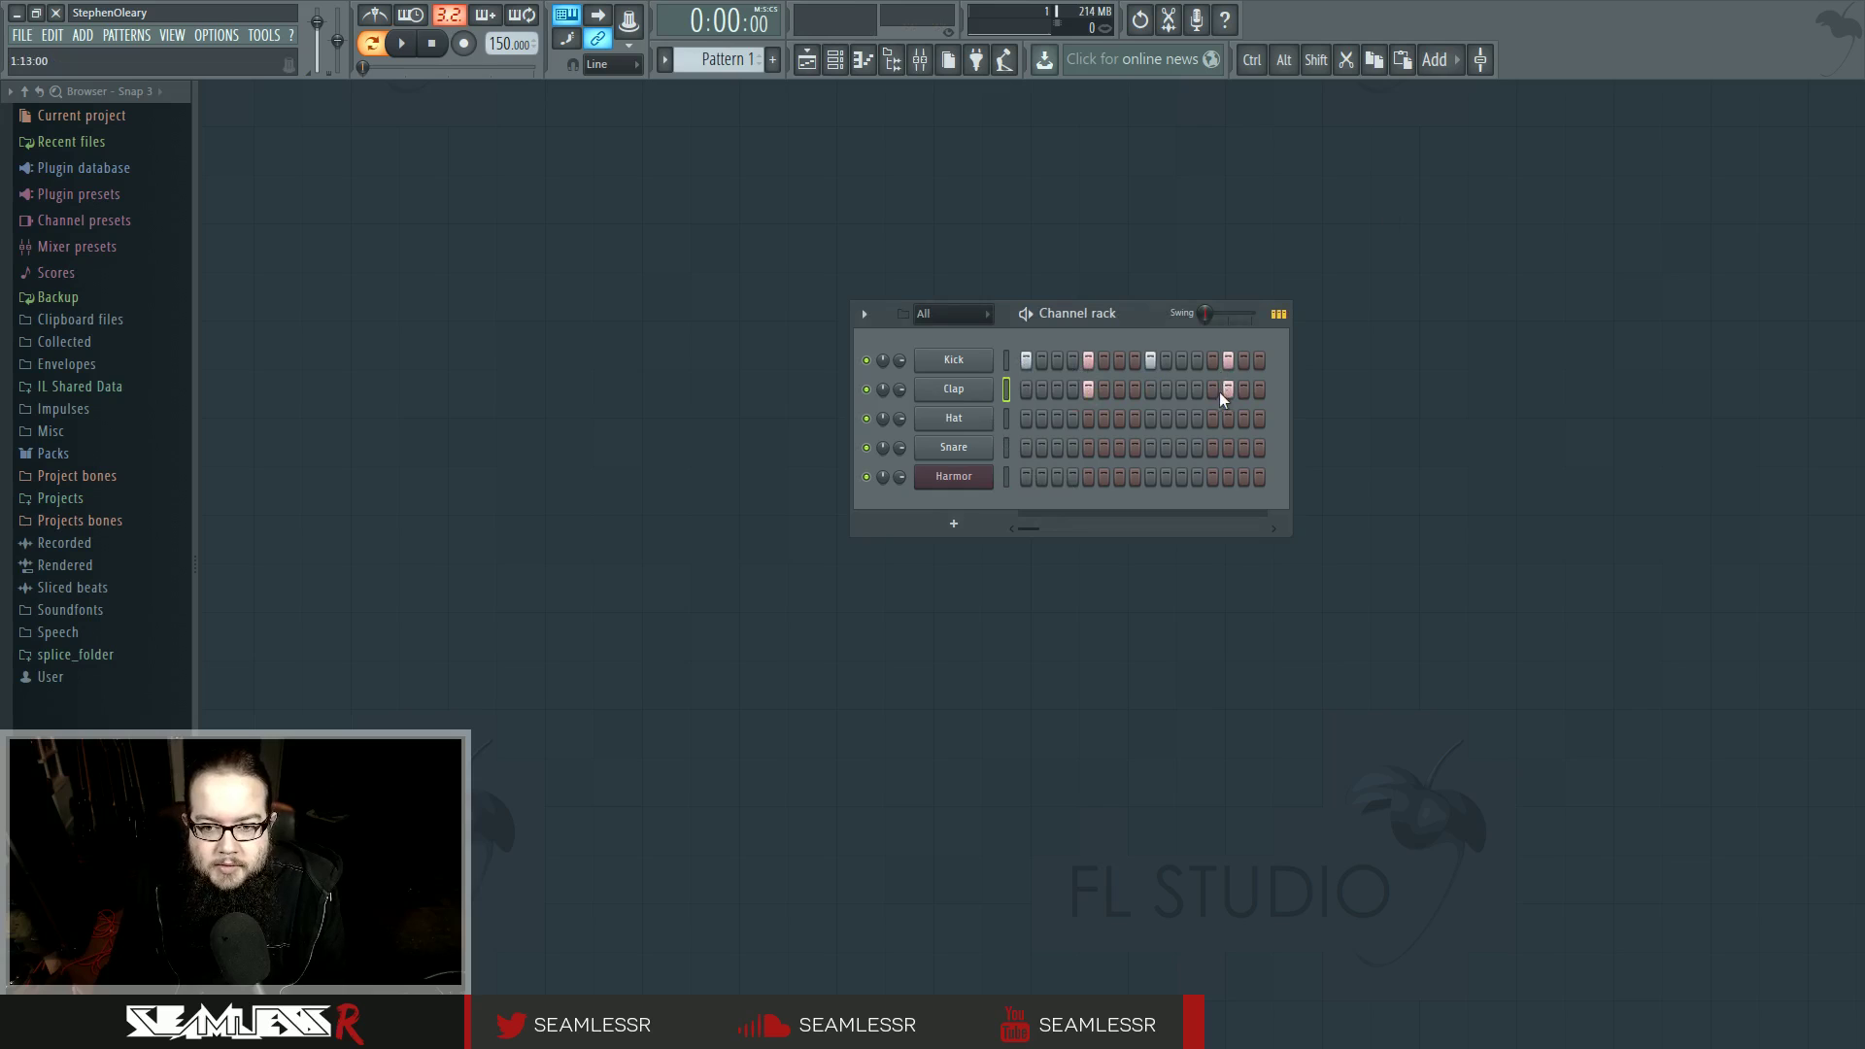
left_click(1212, 359)
left_click(1228, 388)
left_click(1212, 389)
Play the beat, lower the tempo from 150 to 128 BPM, and play it again.
key("space")
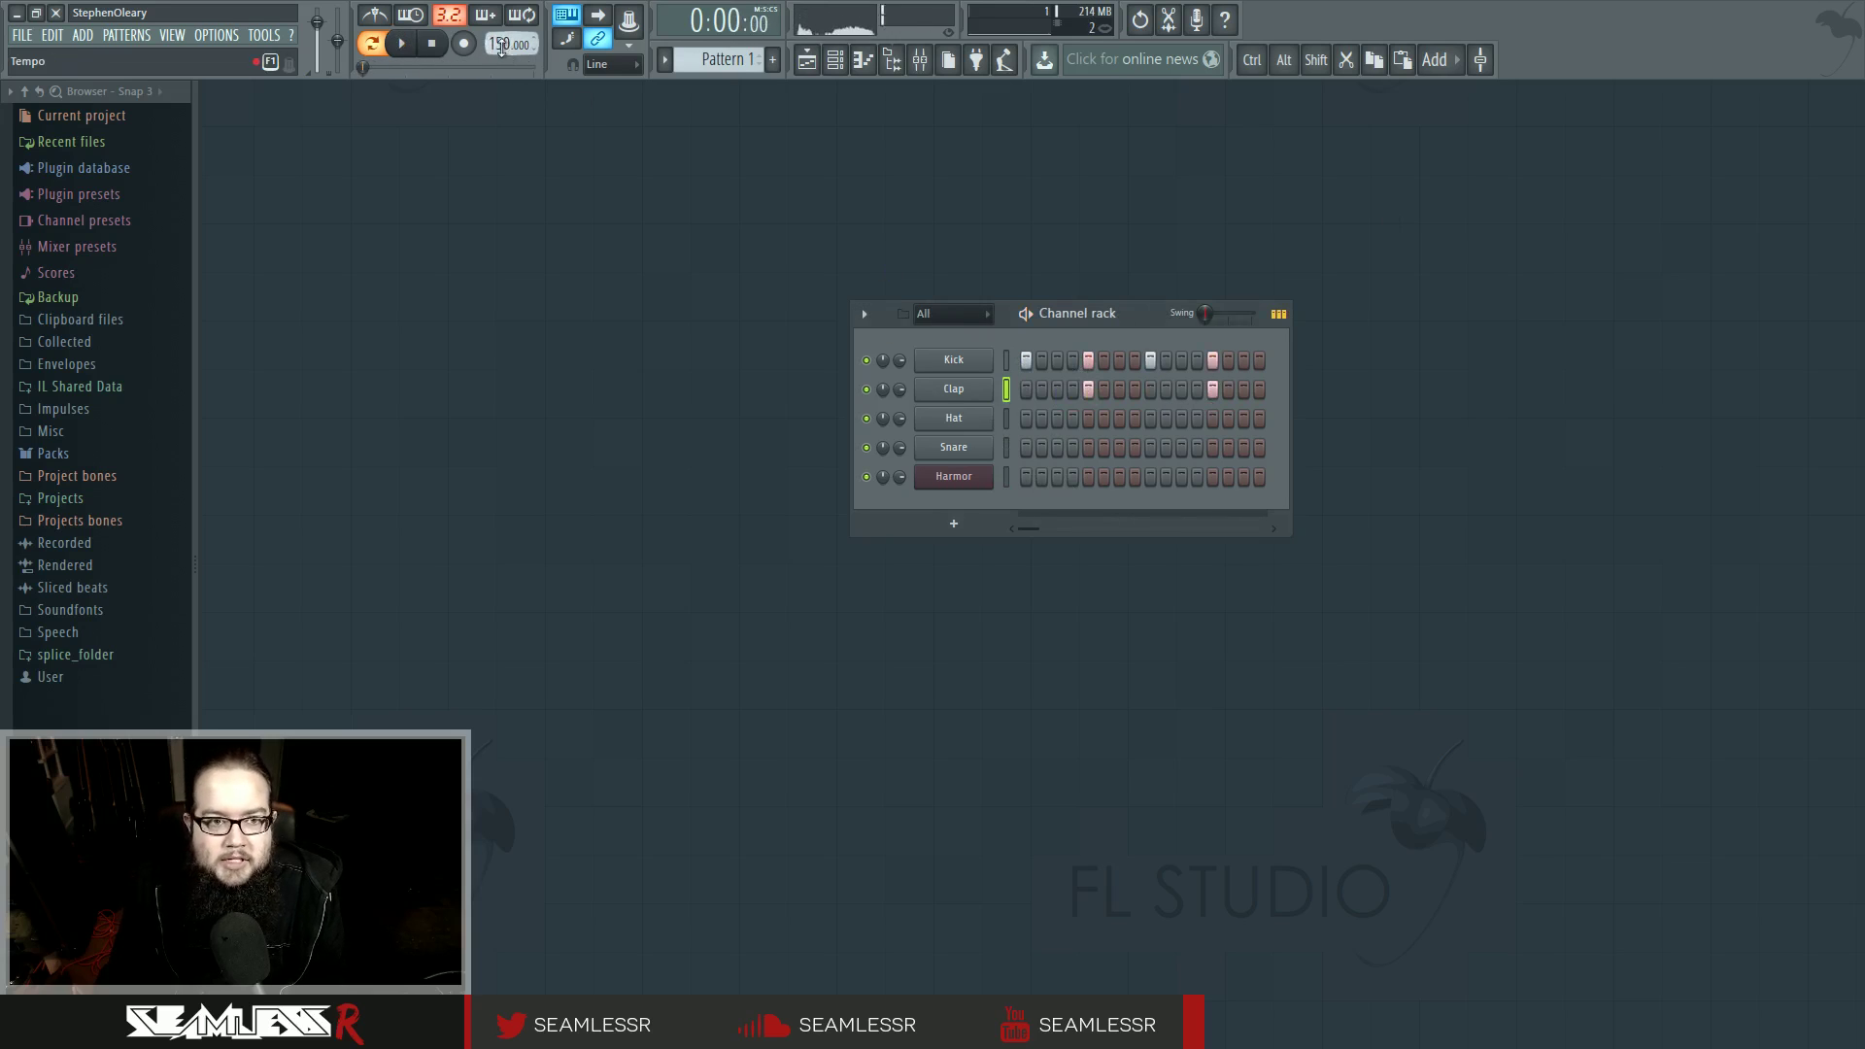
key("space")
left_click_drag(503, 43, 503, 56)
key("space")
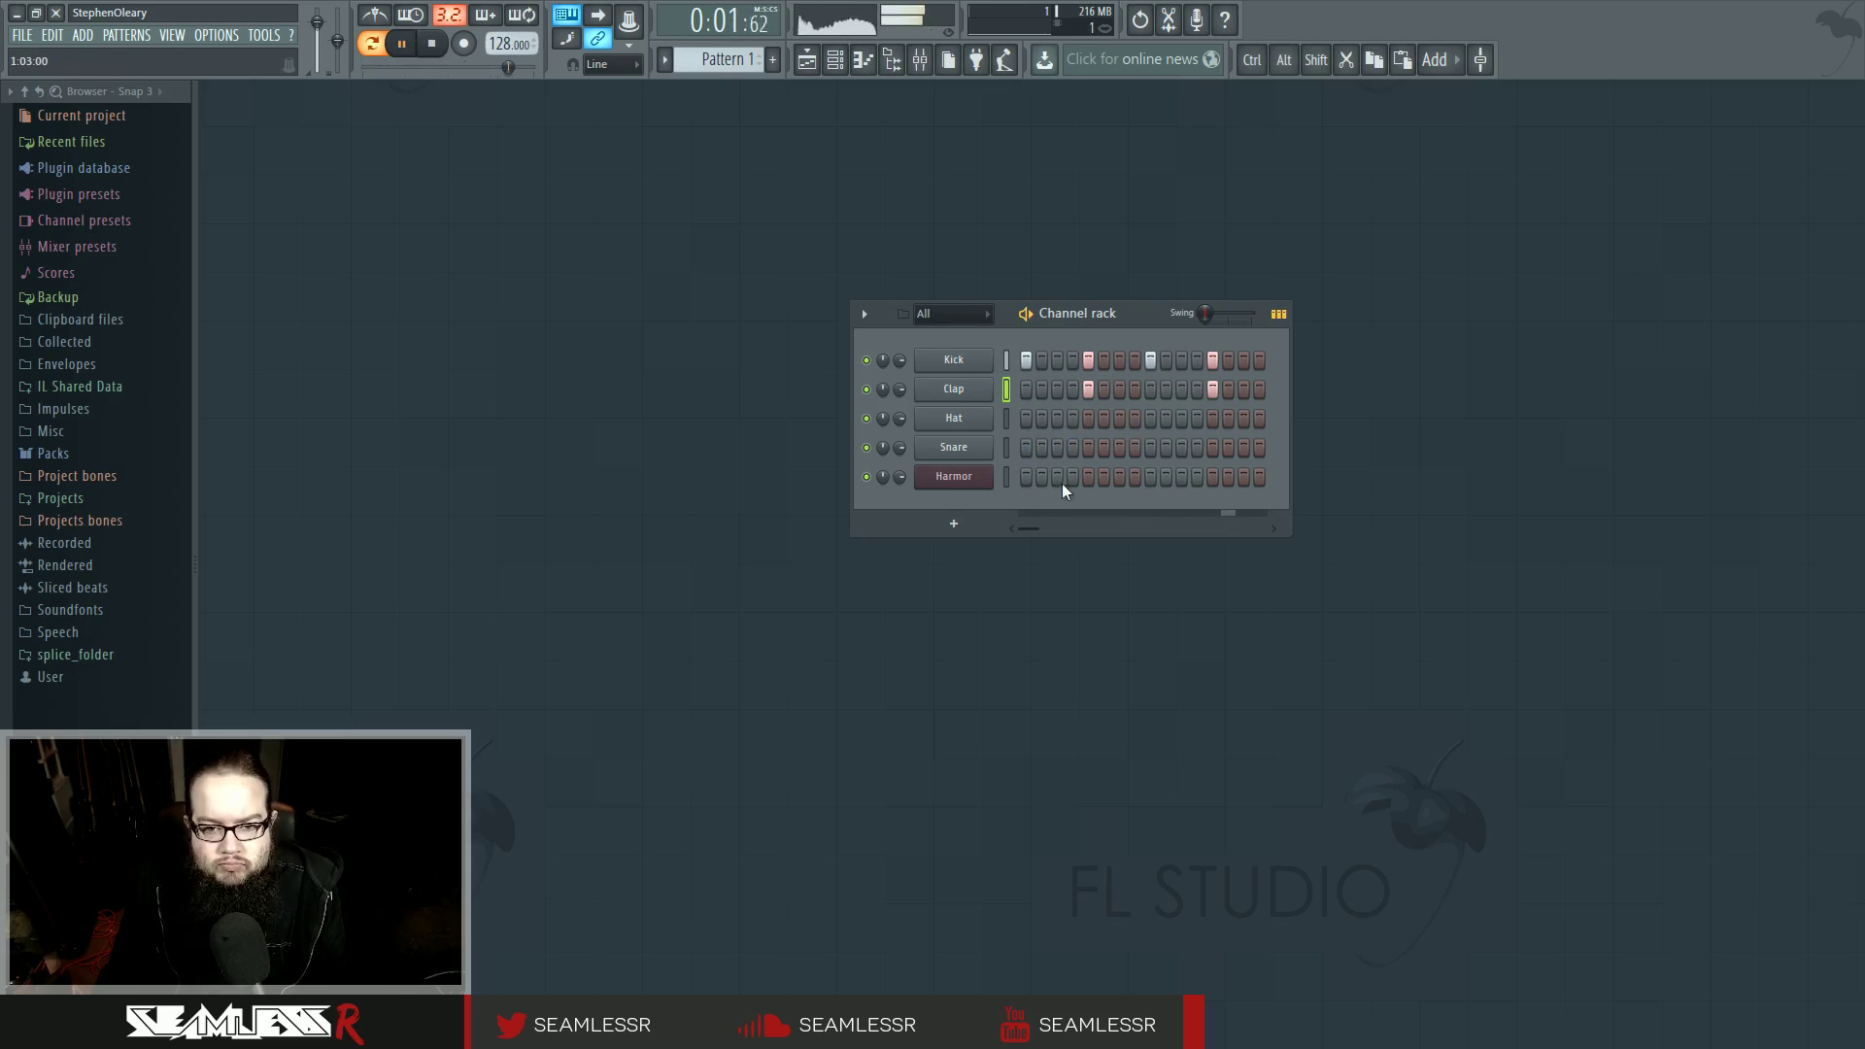
key("space")
Fill every other Hat step, add two Snare hits, play, and scroll to Pattern 2.
right_click(989, 414)
mouse_move(1080, 517)
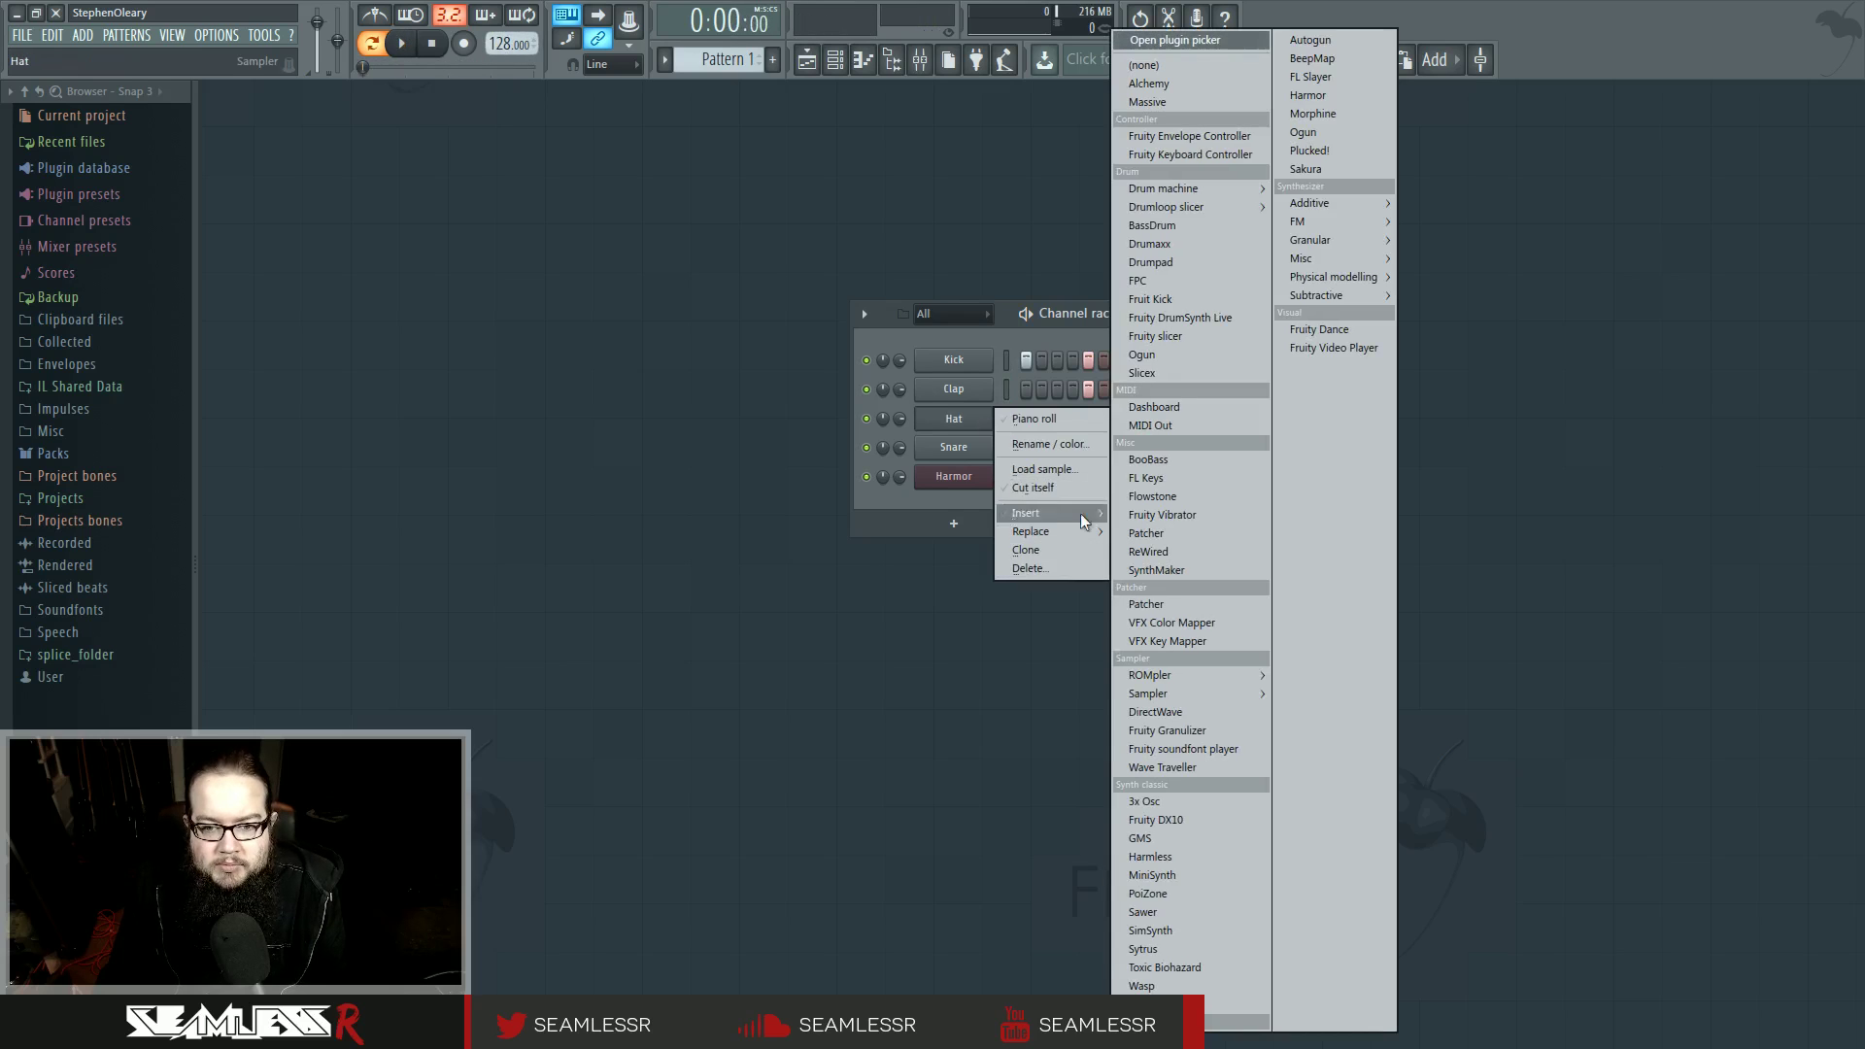
left_click(1131, 481)
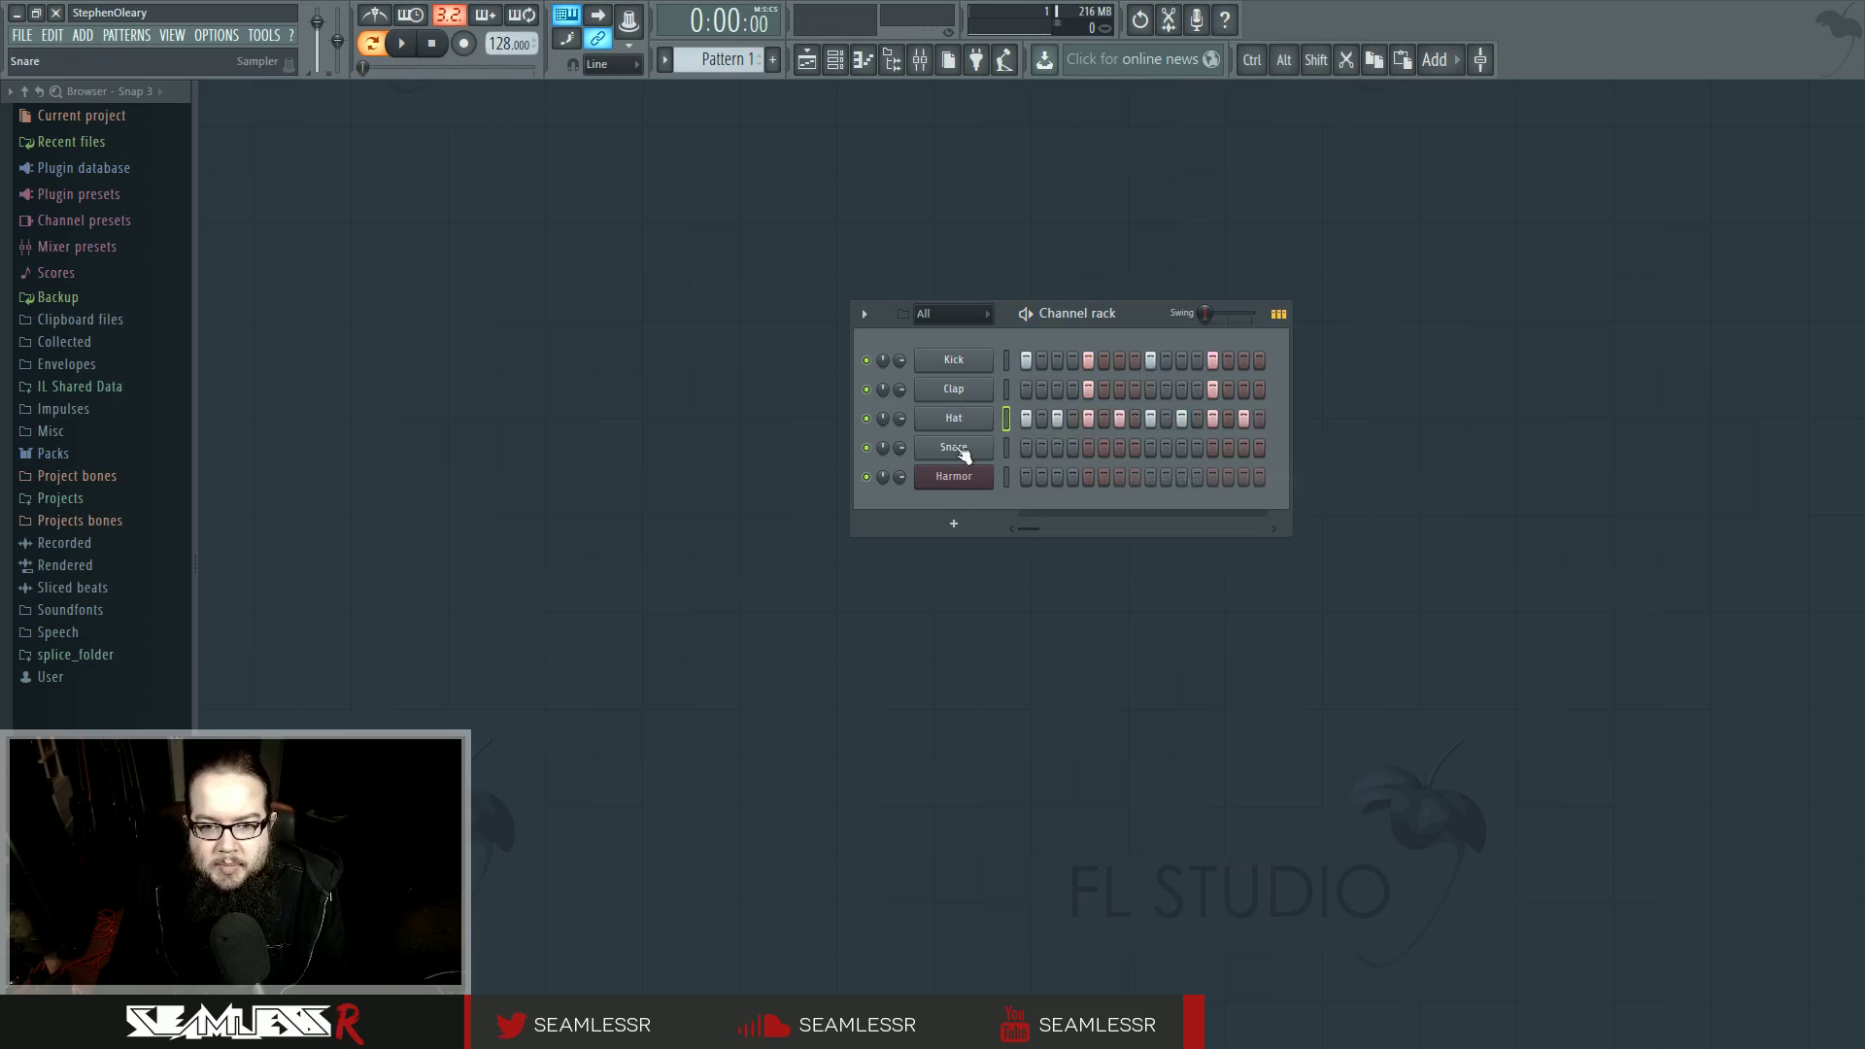
left_click(1103, 448)
left_click(1213, 447)
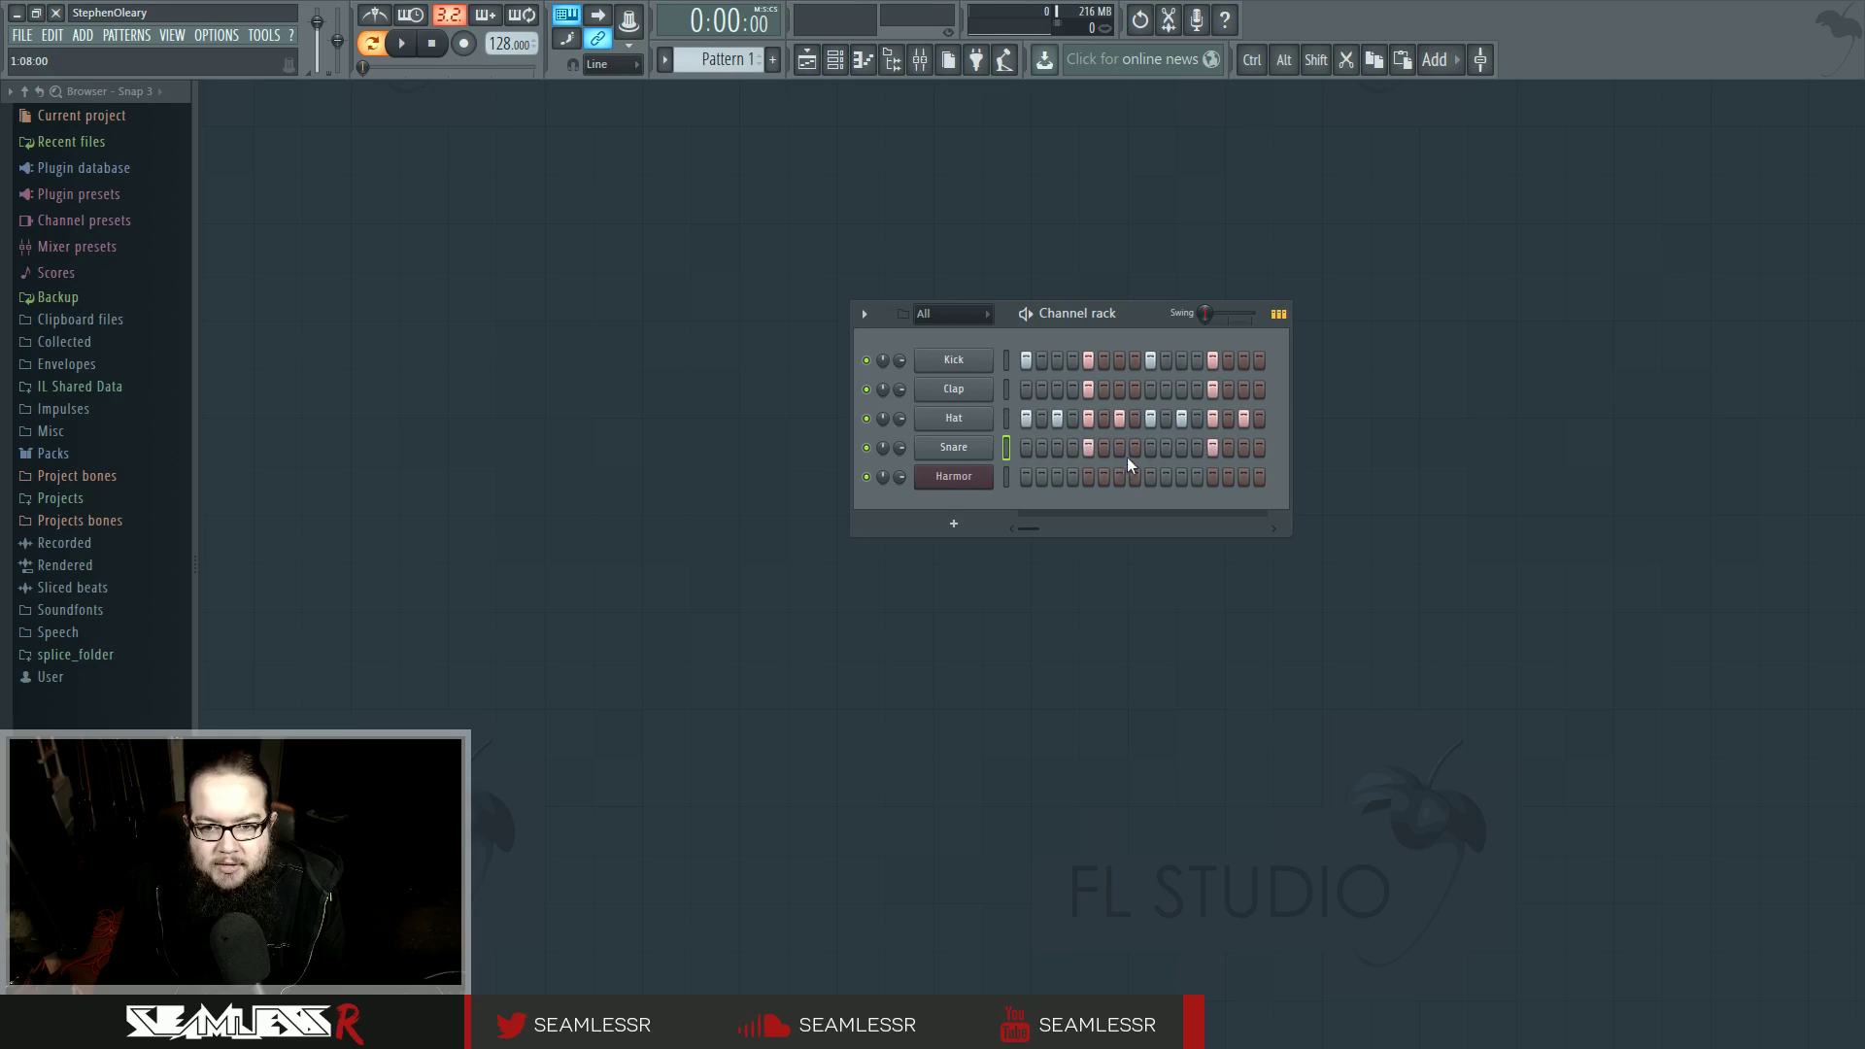
key("space")
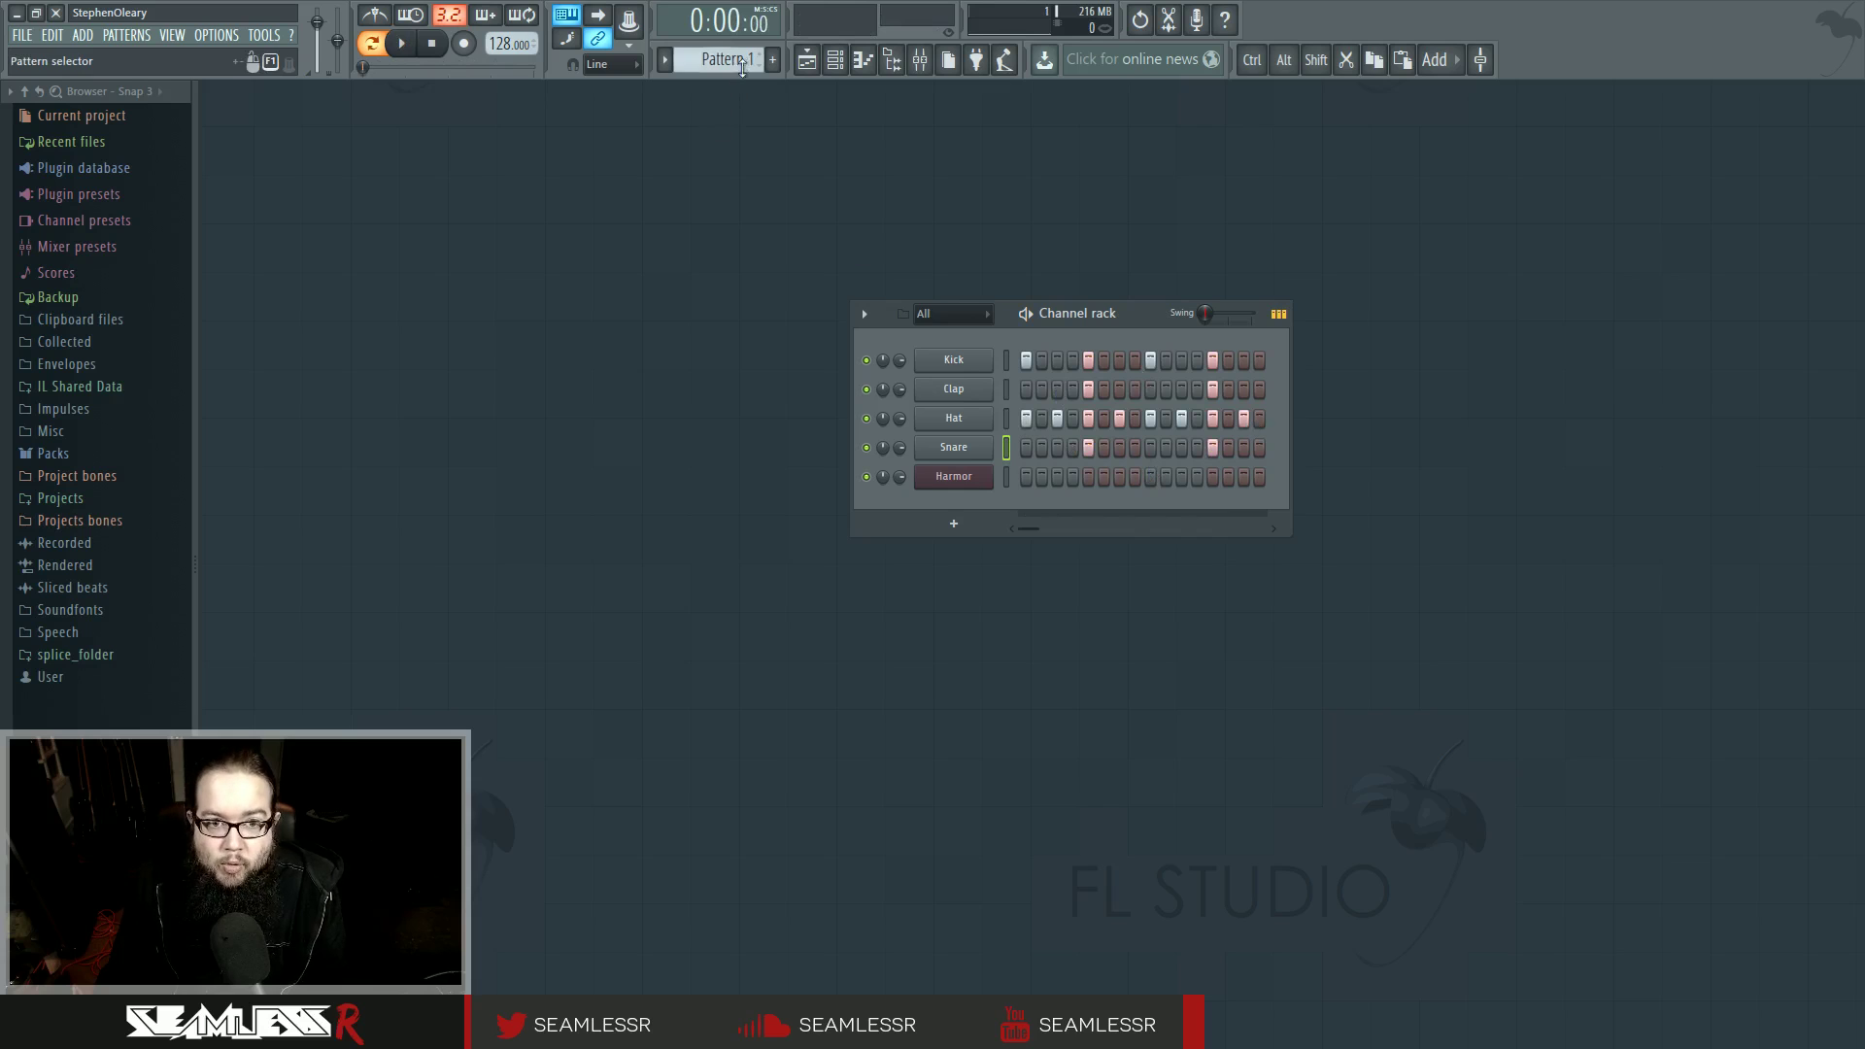
scroll(723, 59, "down", 1)
Open Harmor's piano roll from its channel options.
right_click(968, 486)
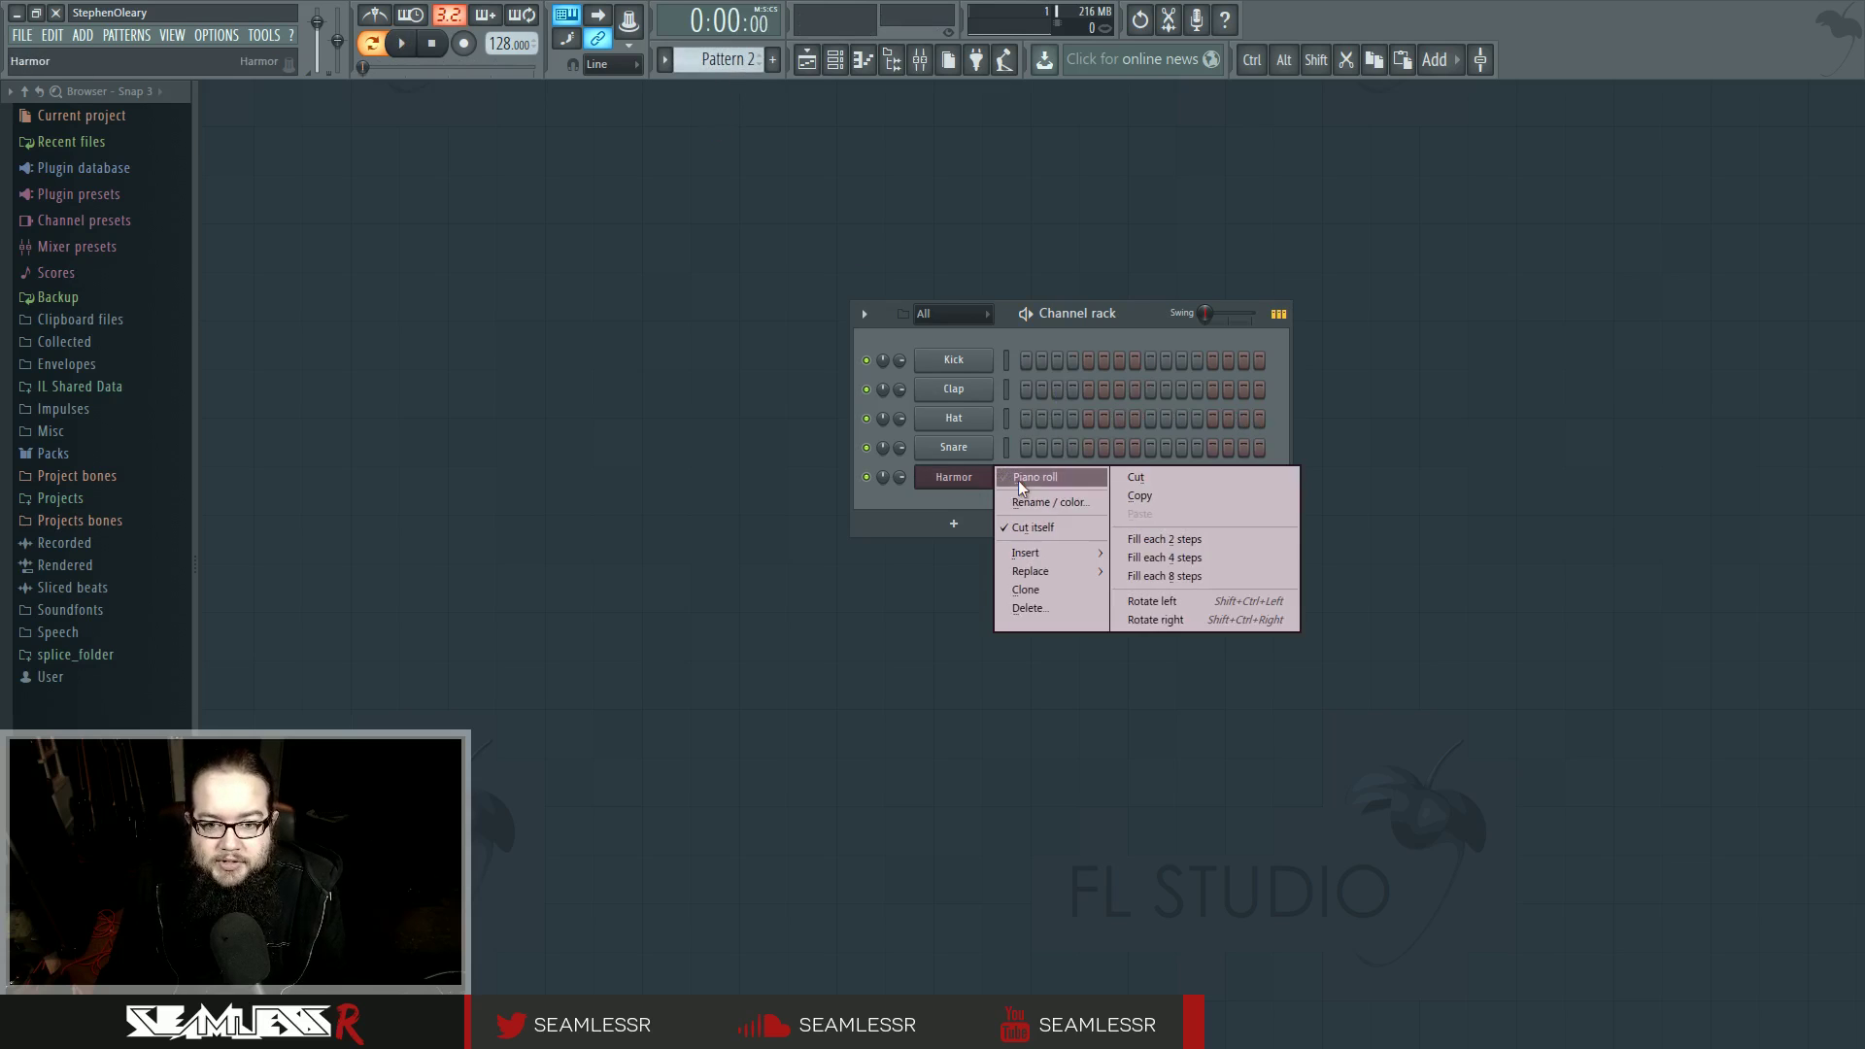
left_click(1018, 480)
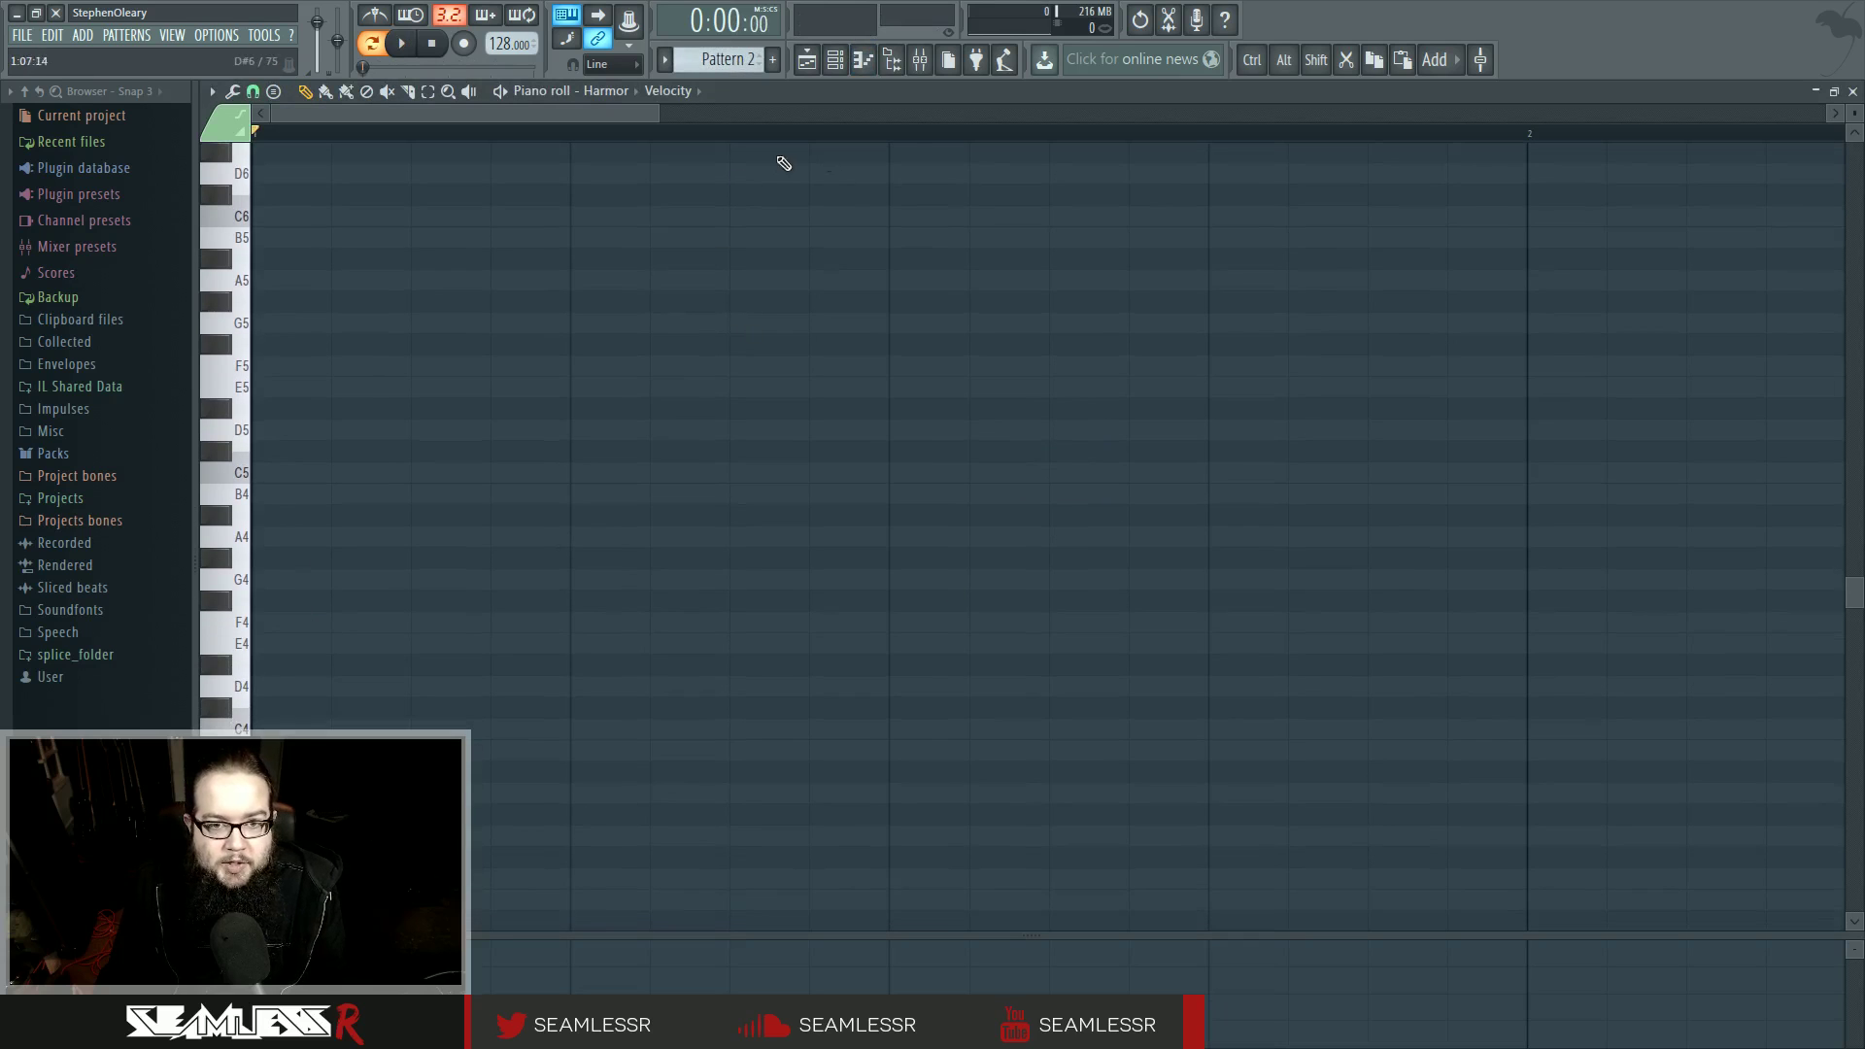
left_click(874, 70)
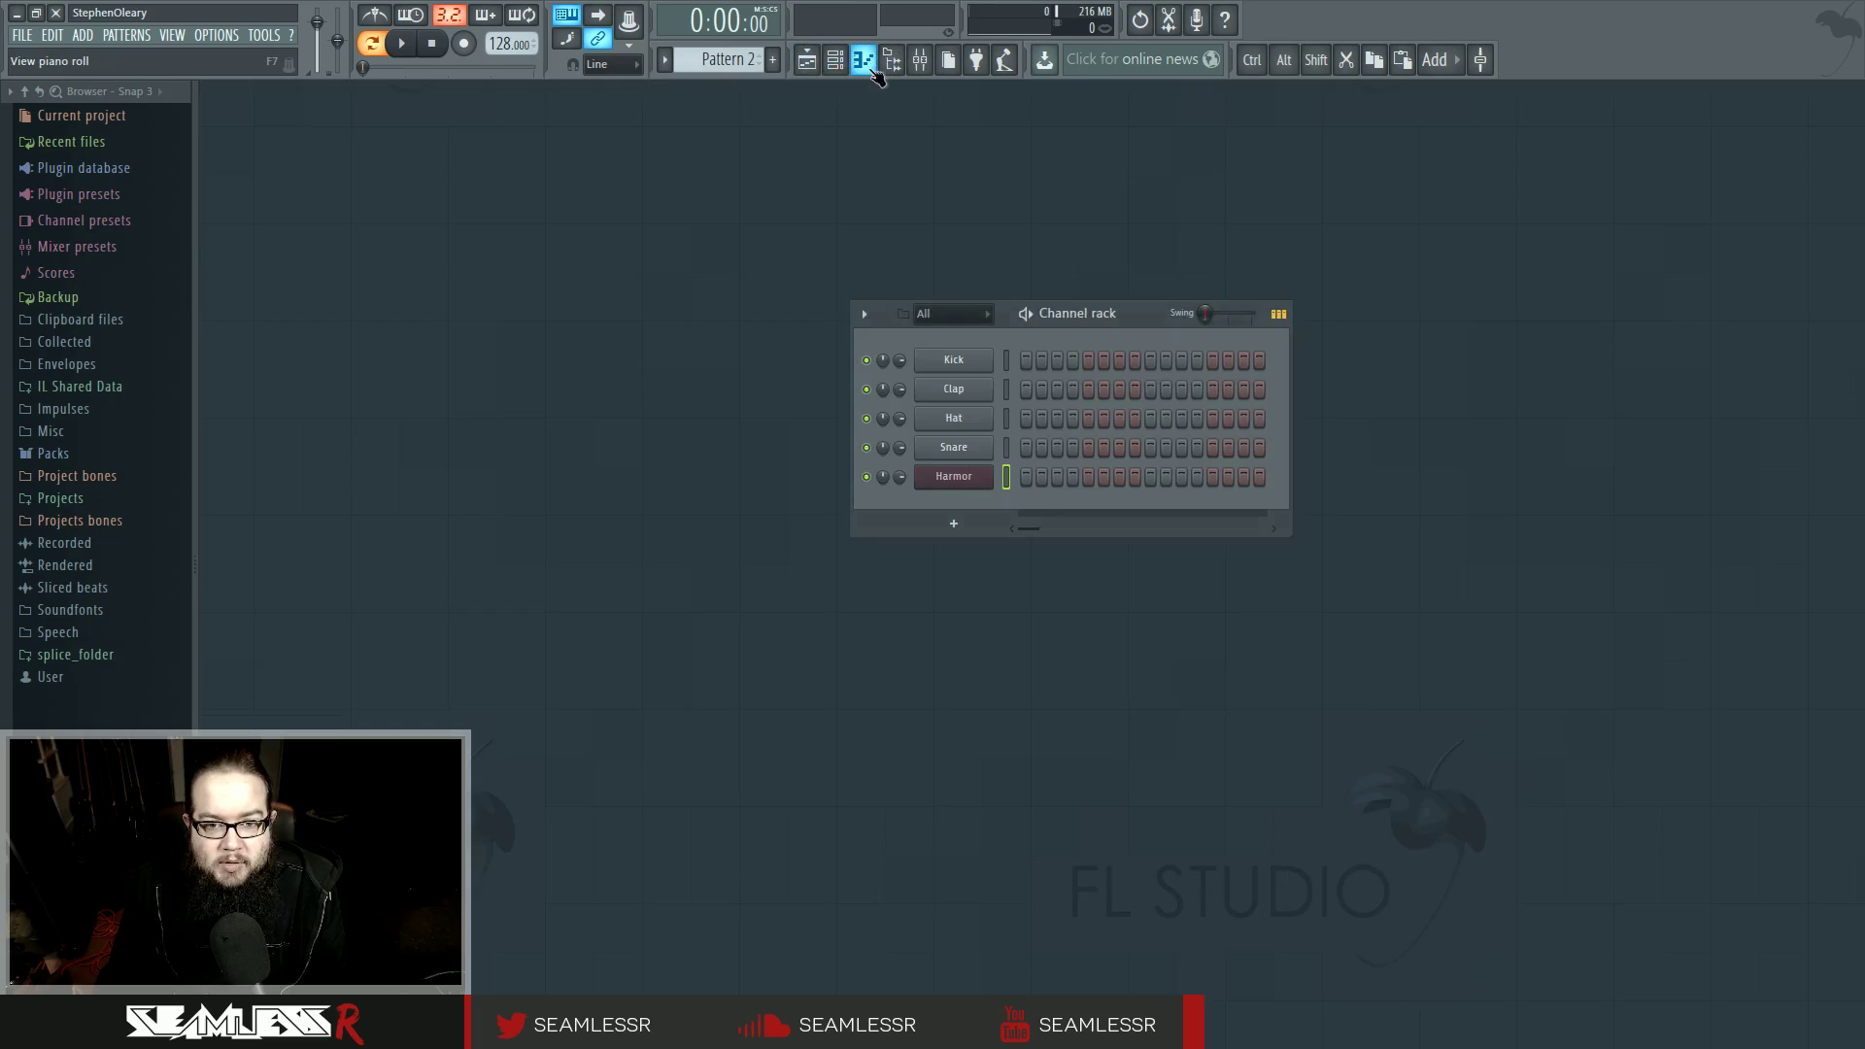
right_click(960, 486)
left_click(1028, 480)
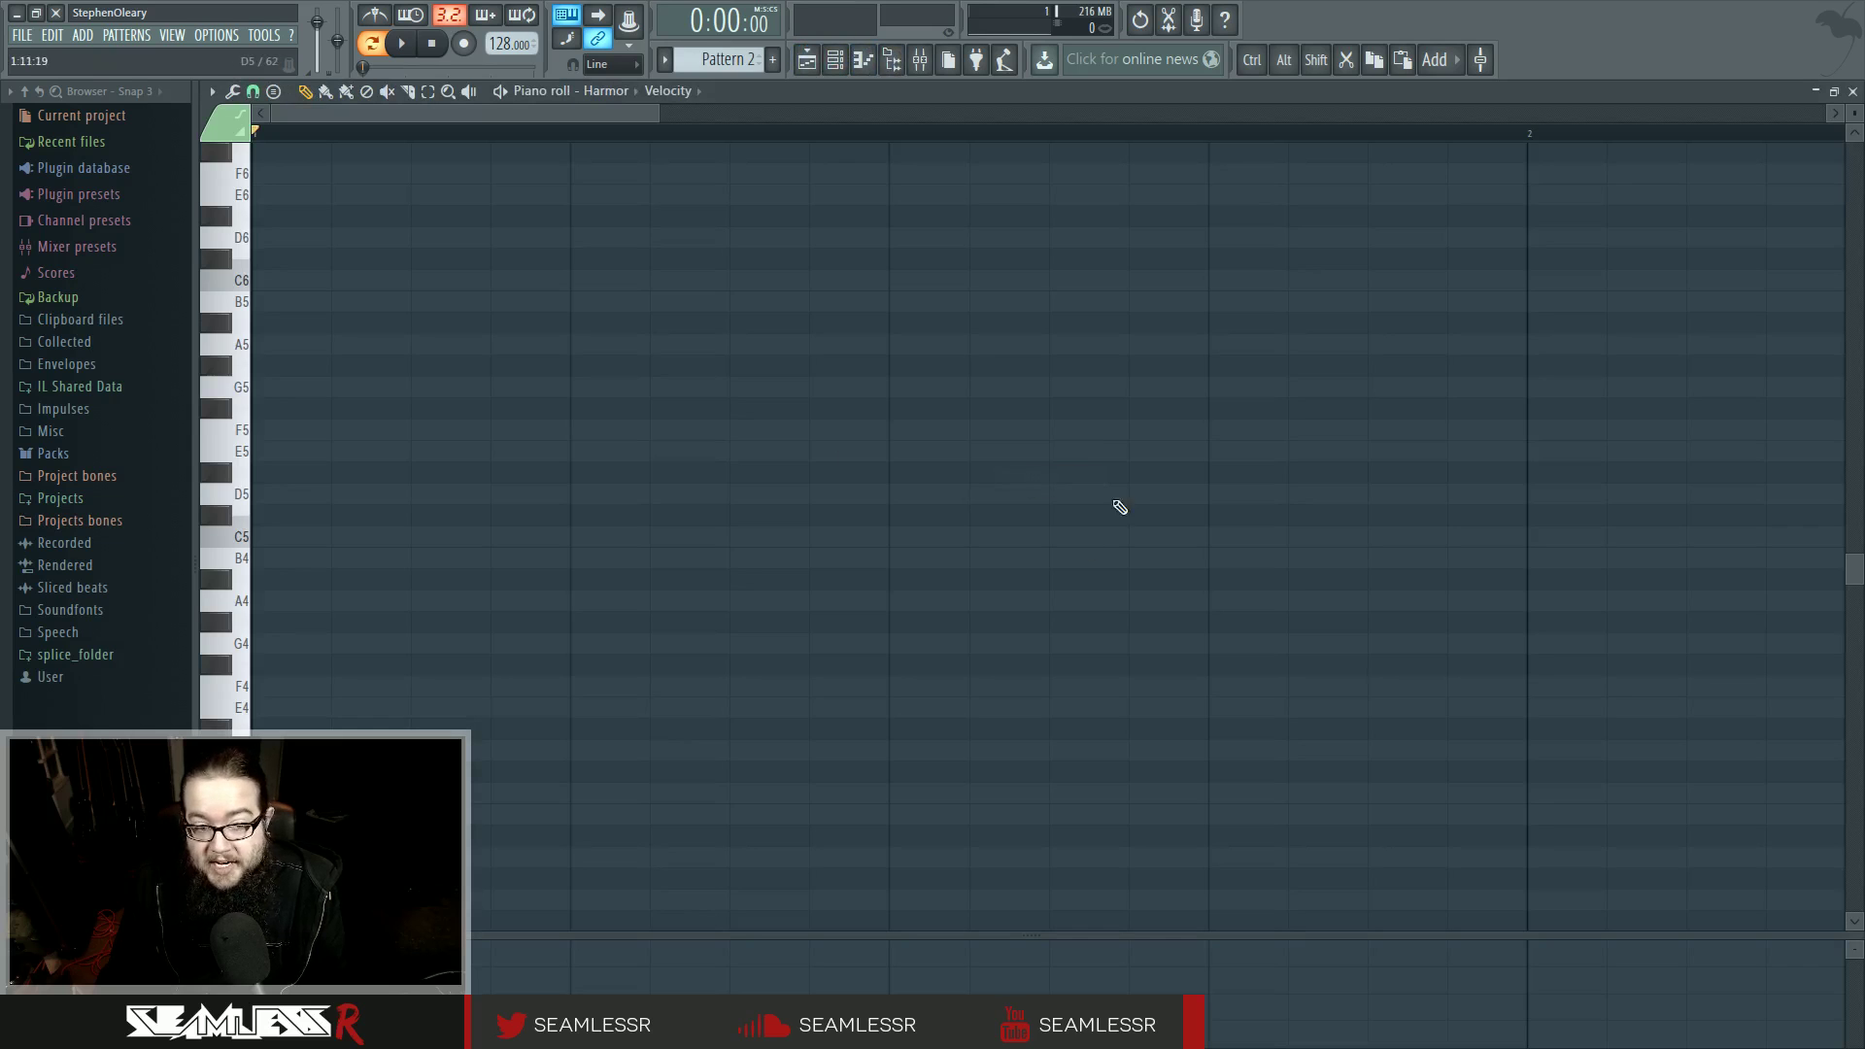
Draw a rising note line from A#4 through B4 and C5 up to E5, then play it in the Playlist.
left_click(350, 579)
left_click(427, 559)
left_click(603, 537)
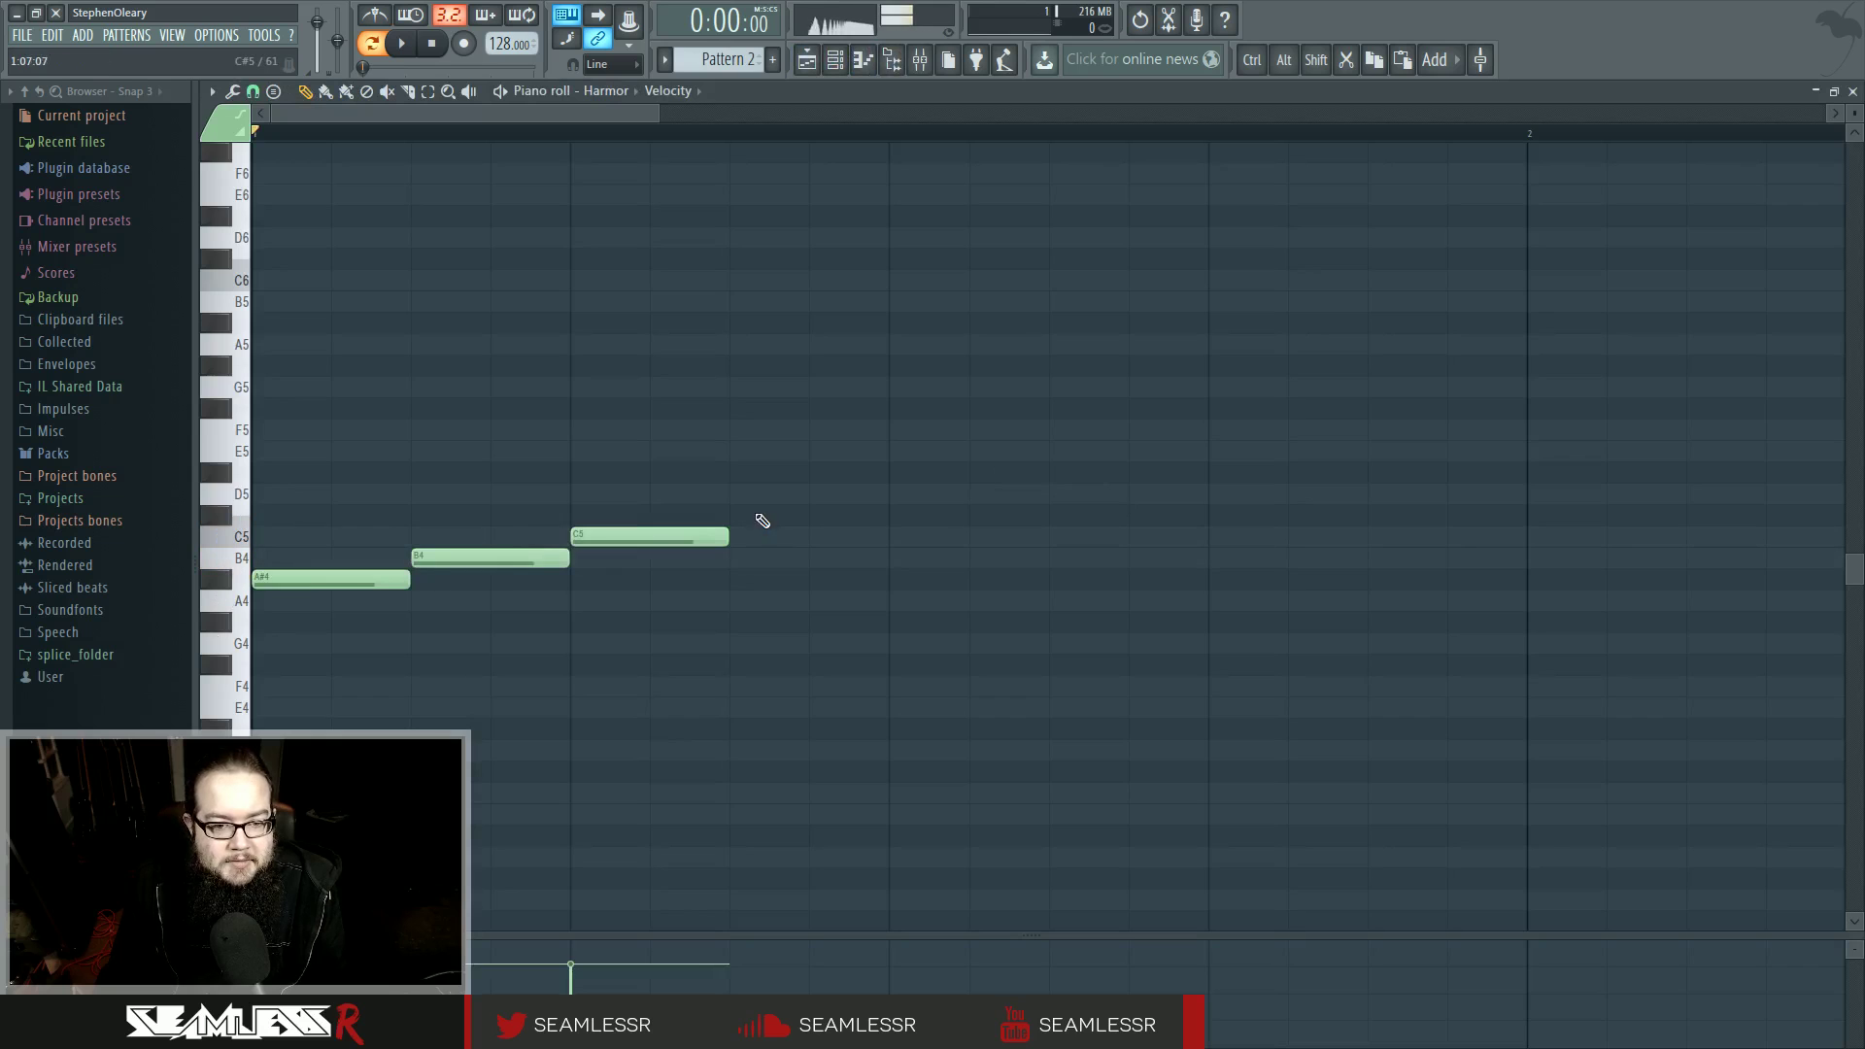
left_click(767, 514)
left_click(908, 493)
left_click(1069, 472)
left_click(1214, 451)
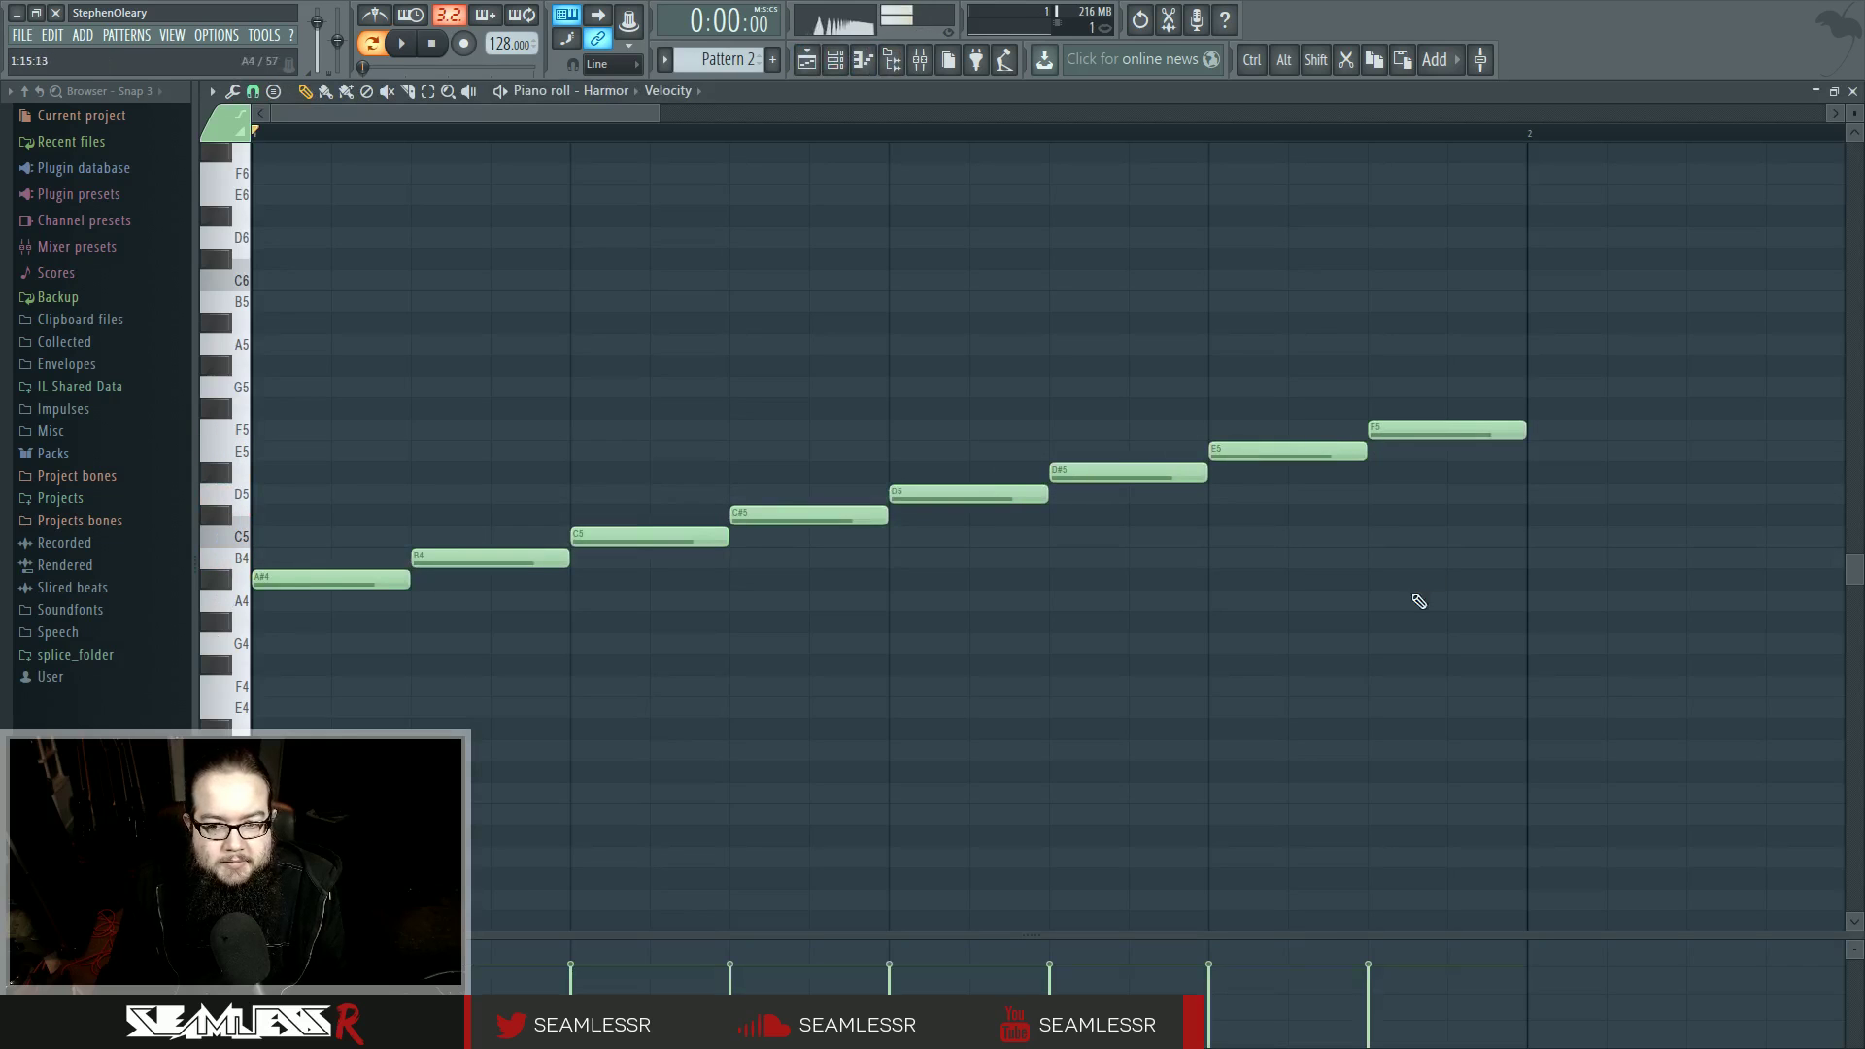
left_click(834, 60)
key("space")
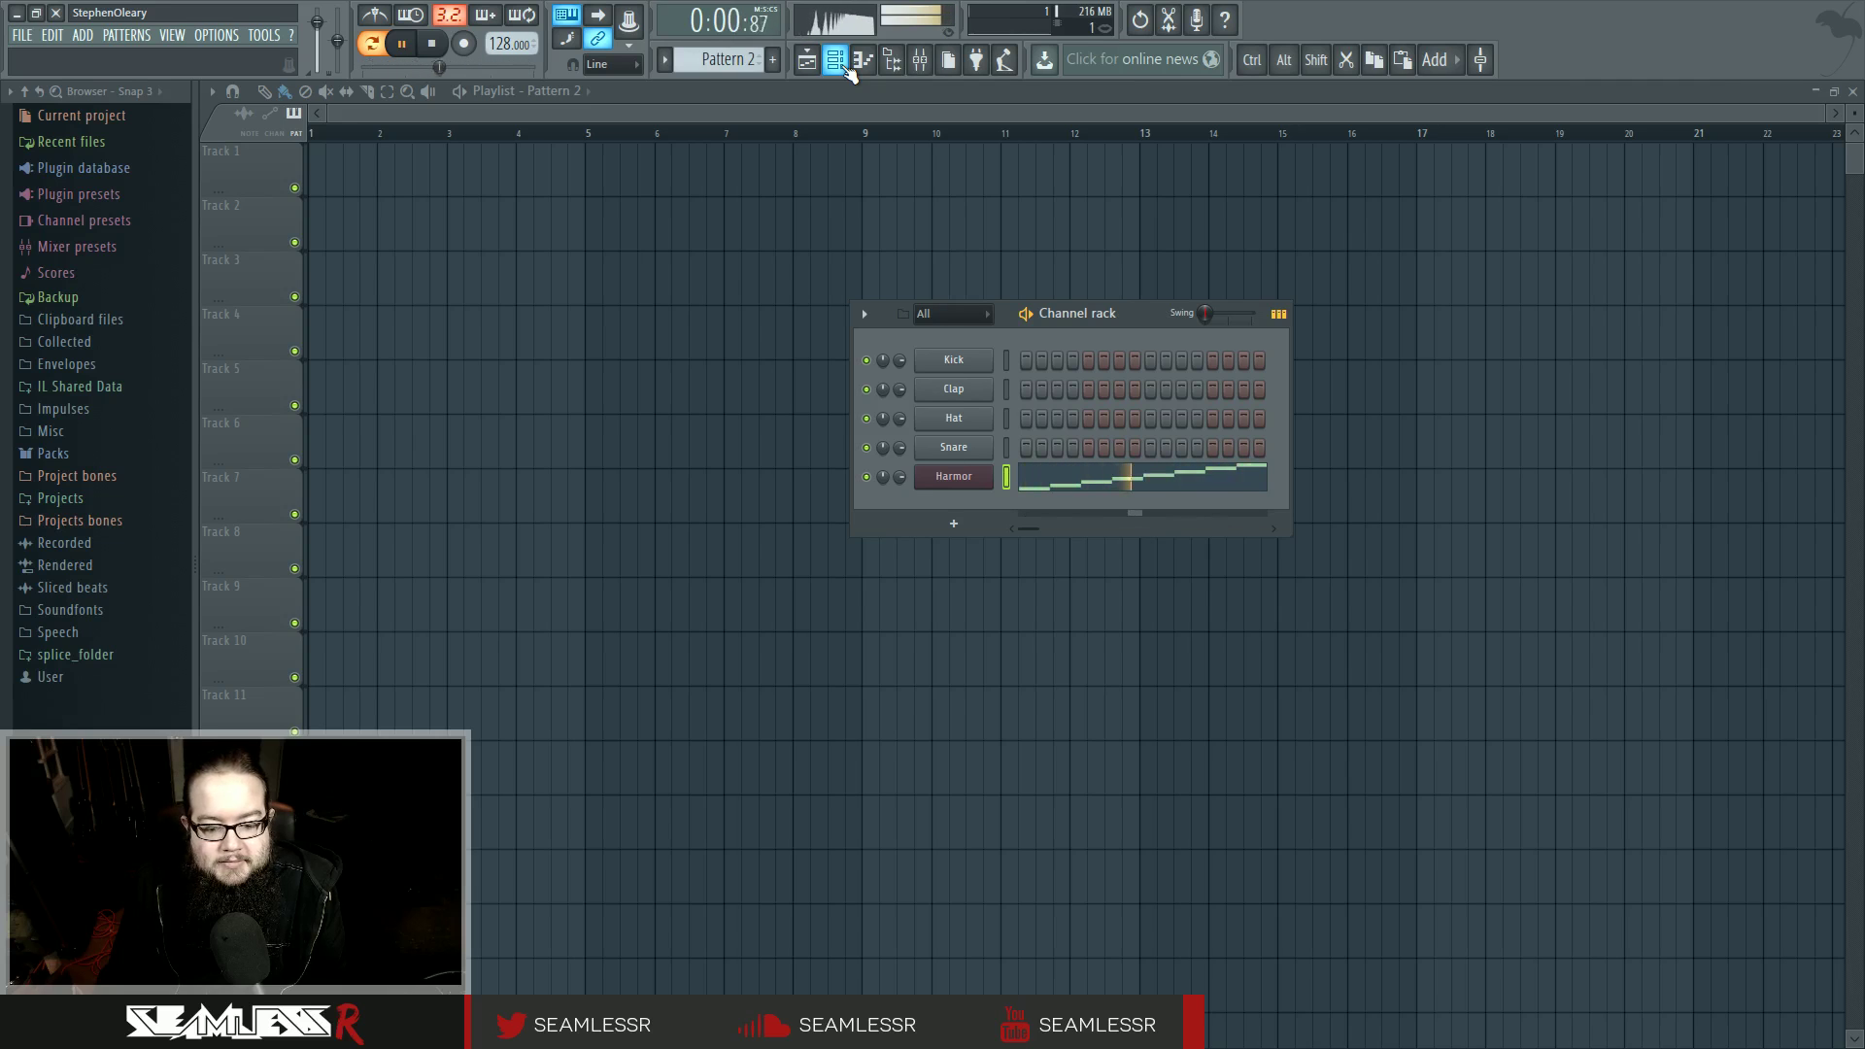
key("space")
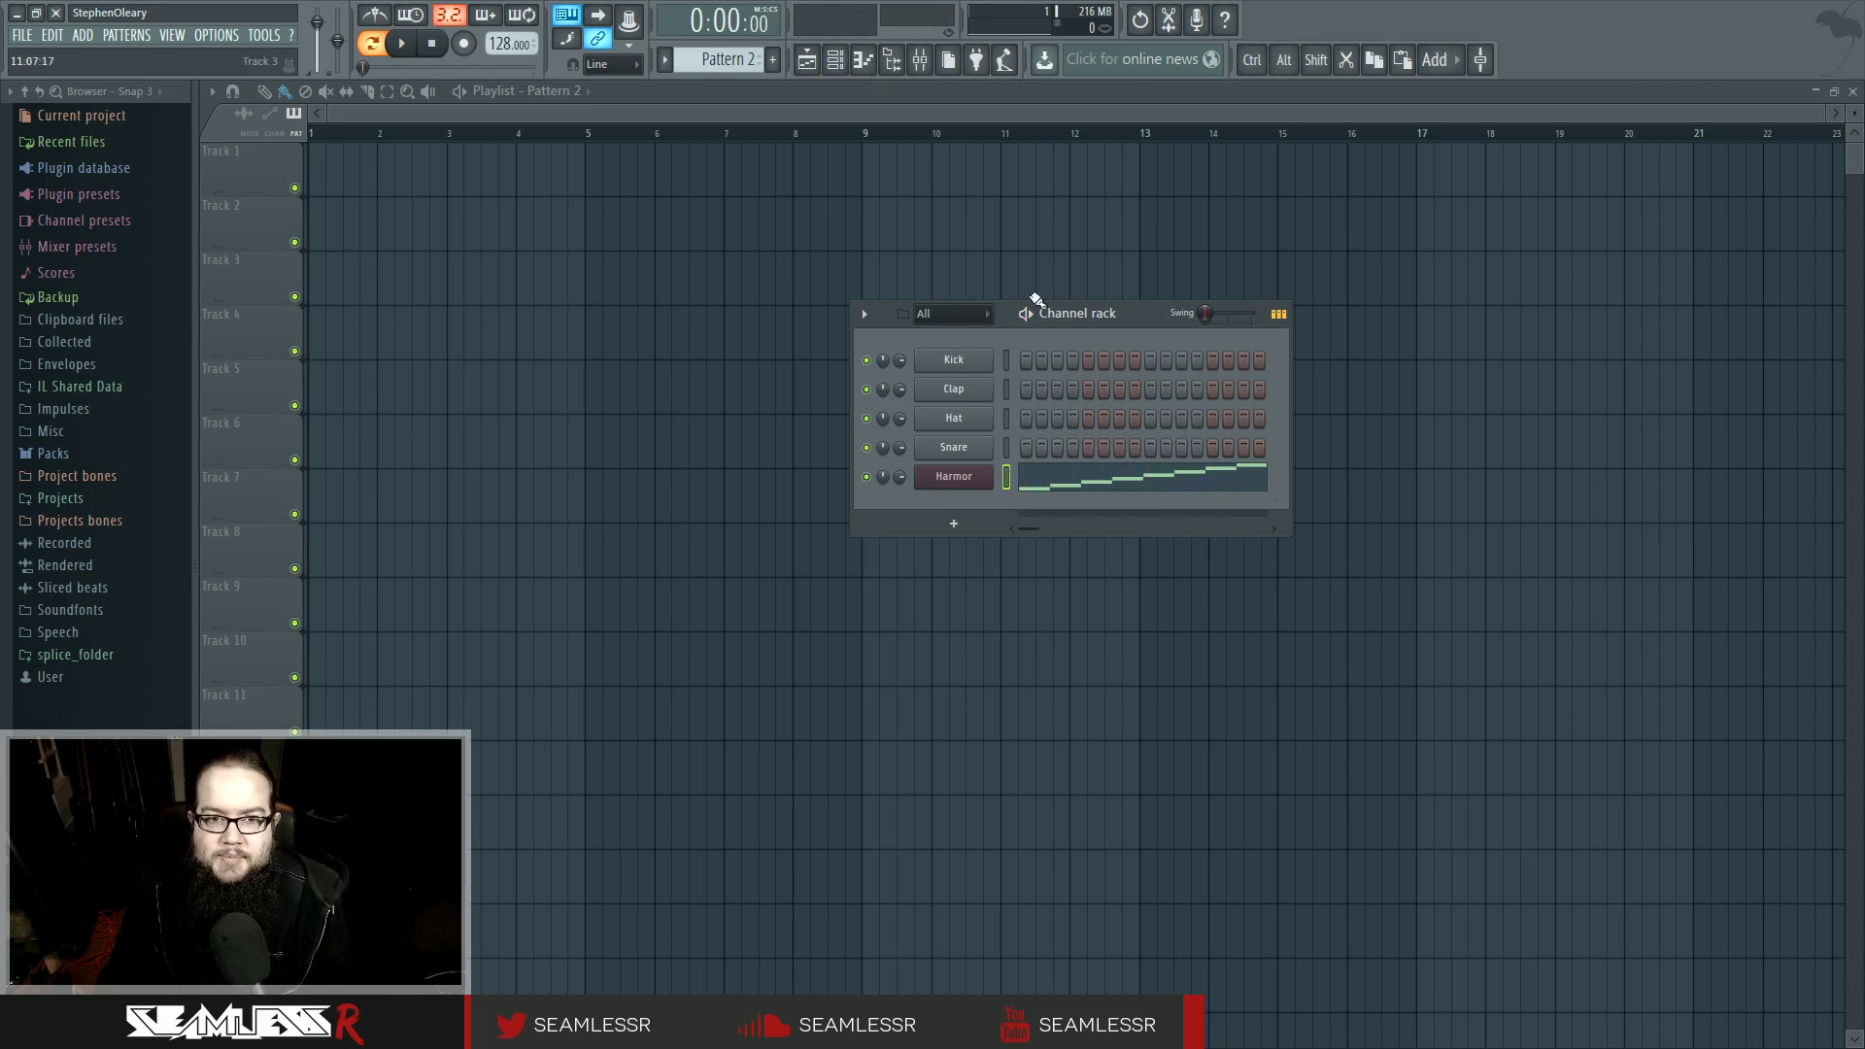
Close the Harmor piano roll and bring up the Playlist arrangement.
left_click(807, 61)
left_click(807, 60)
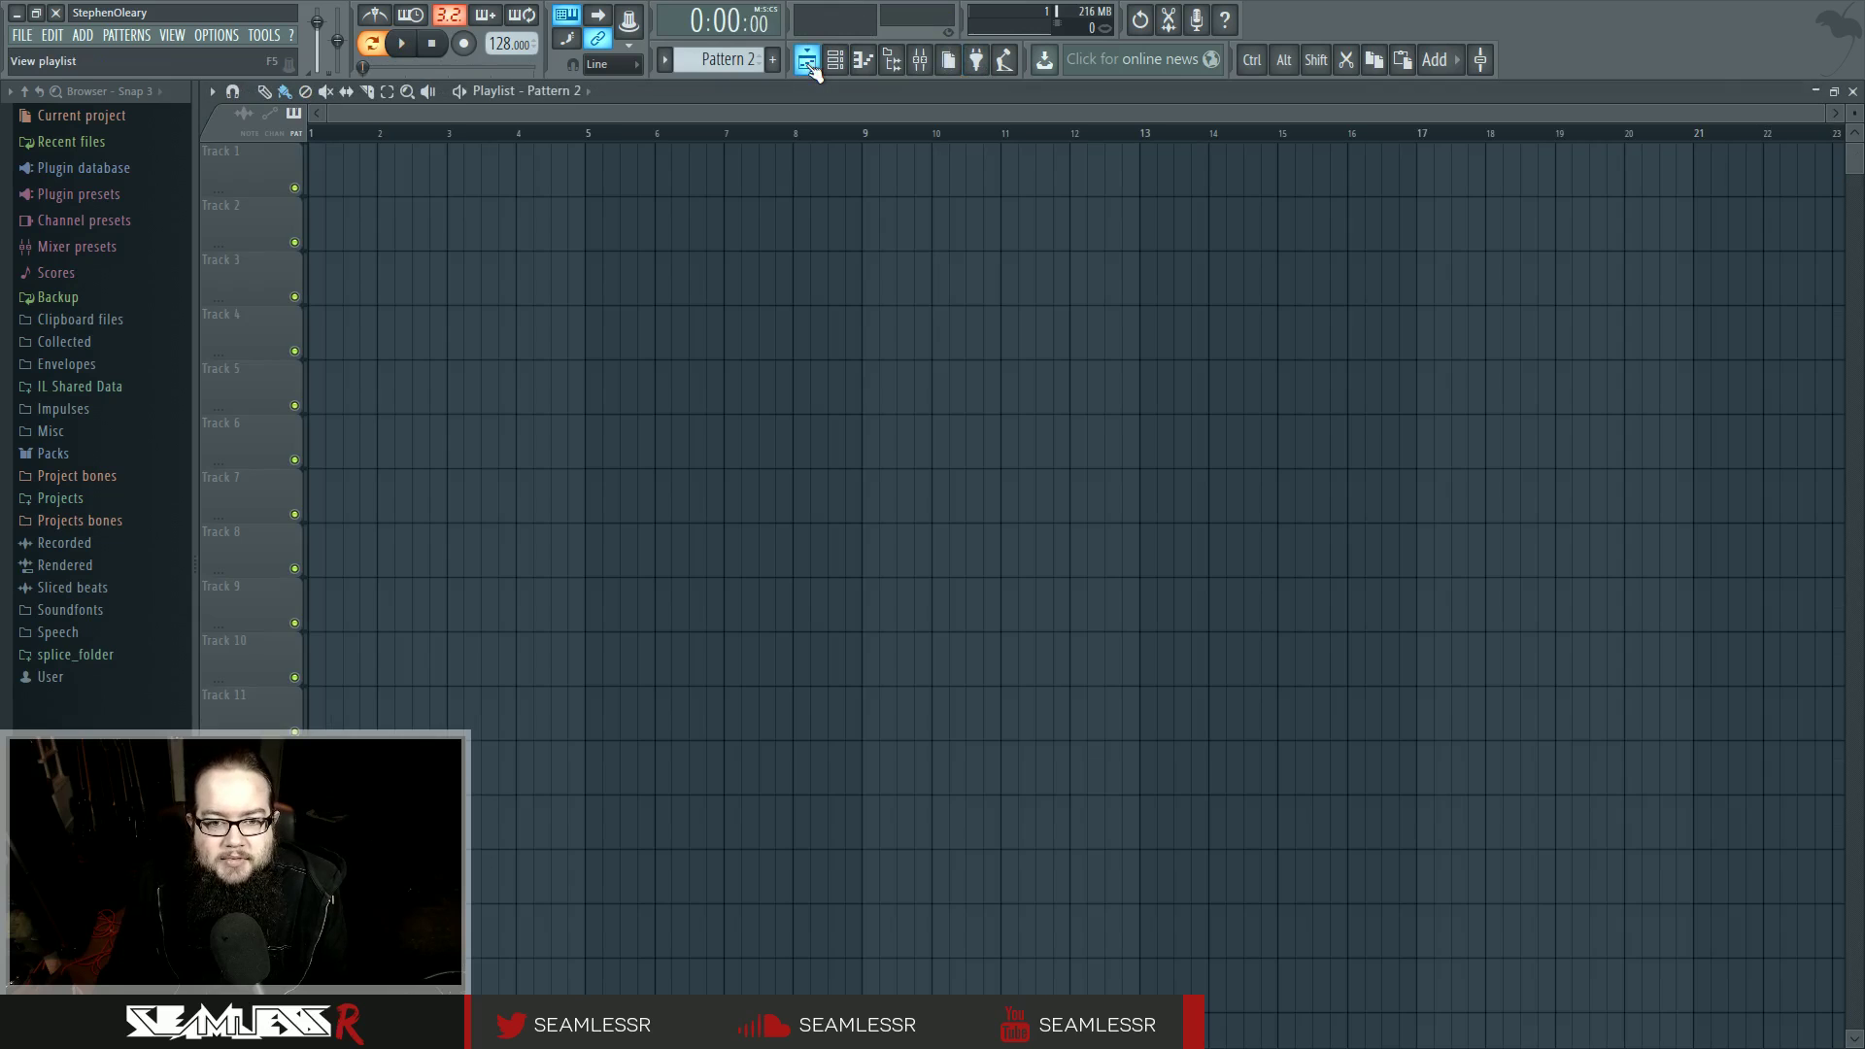
left_click(1853, 92)
left_click(1853, 92)
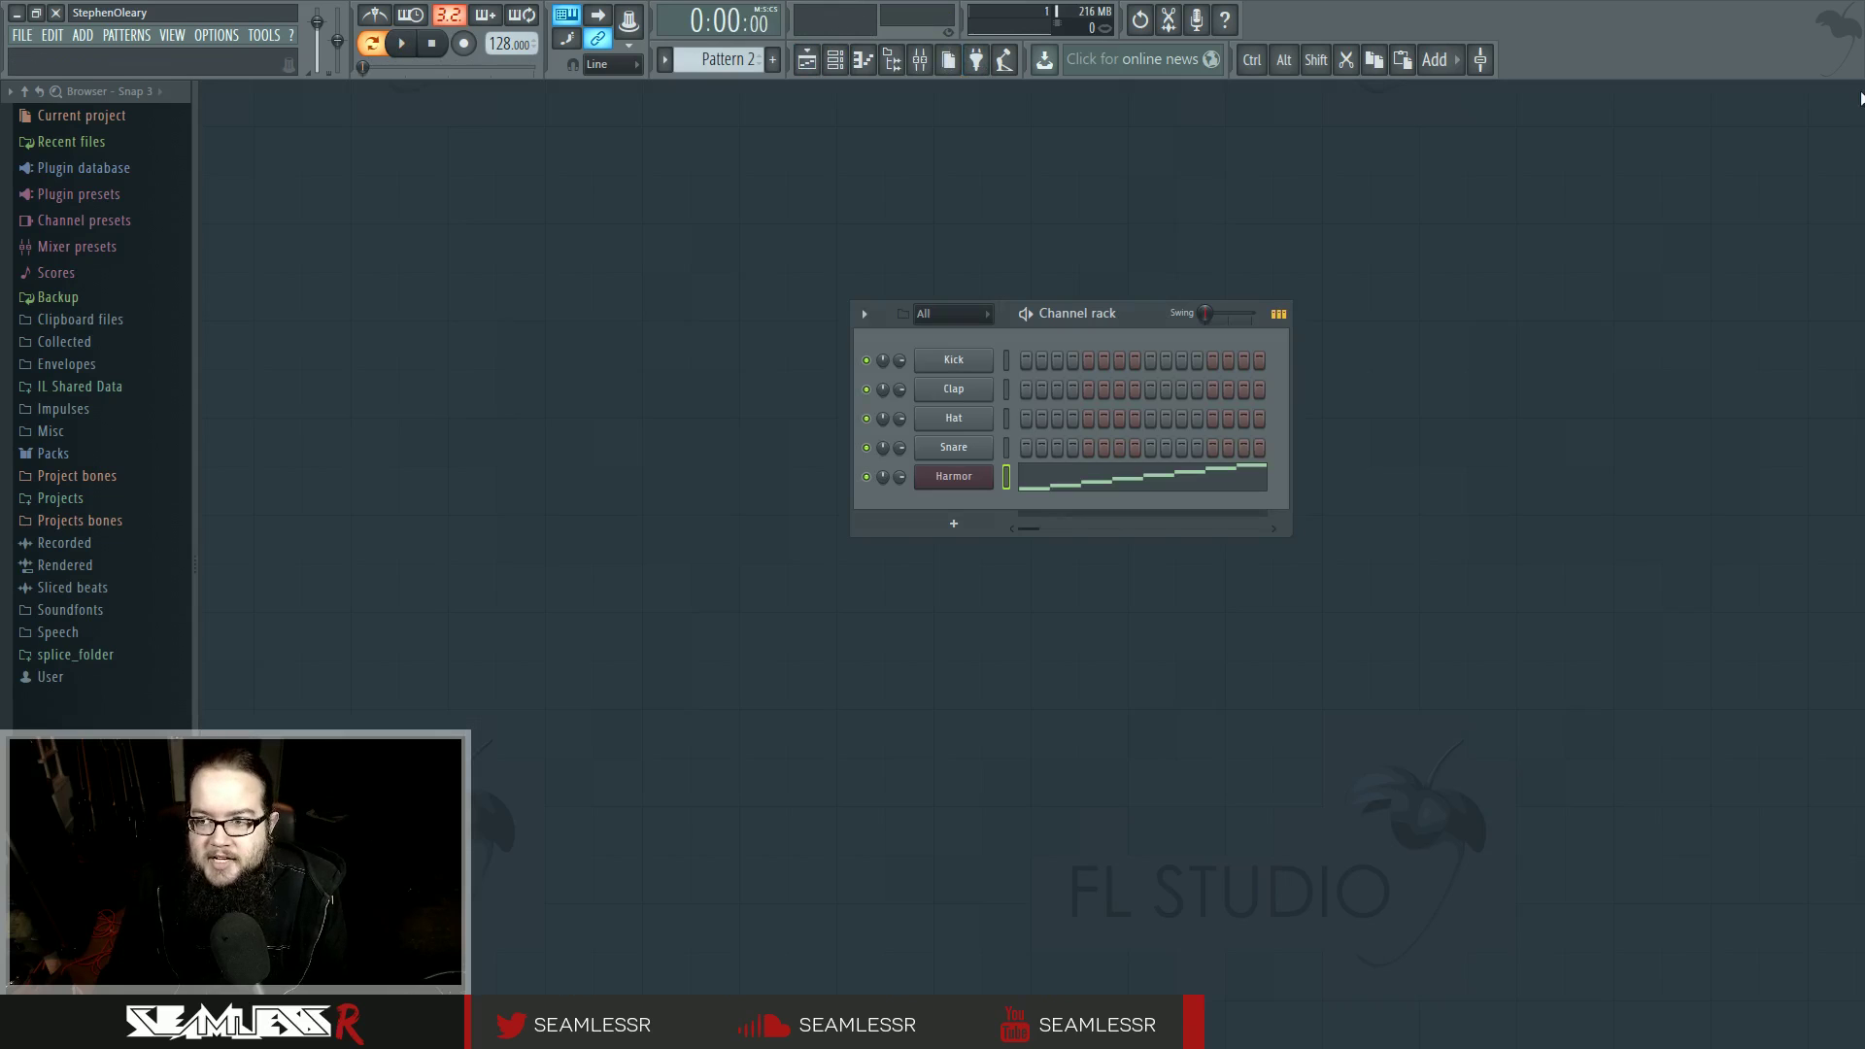
left_click(807, 60)
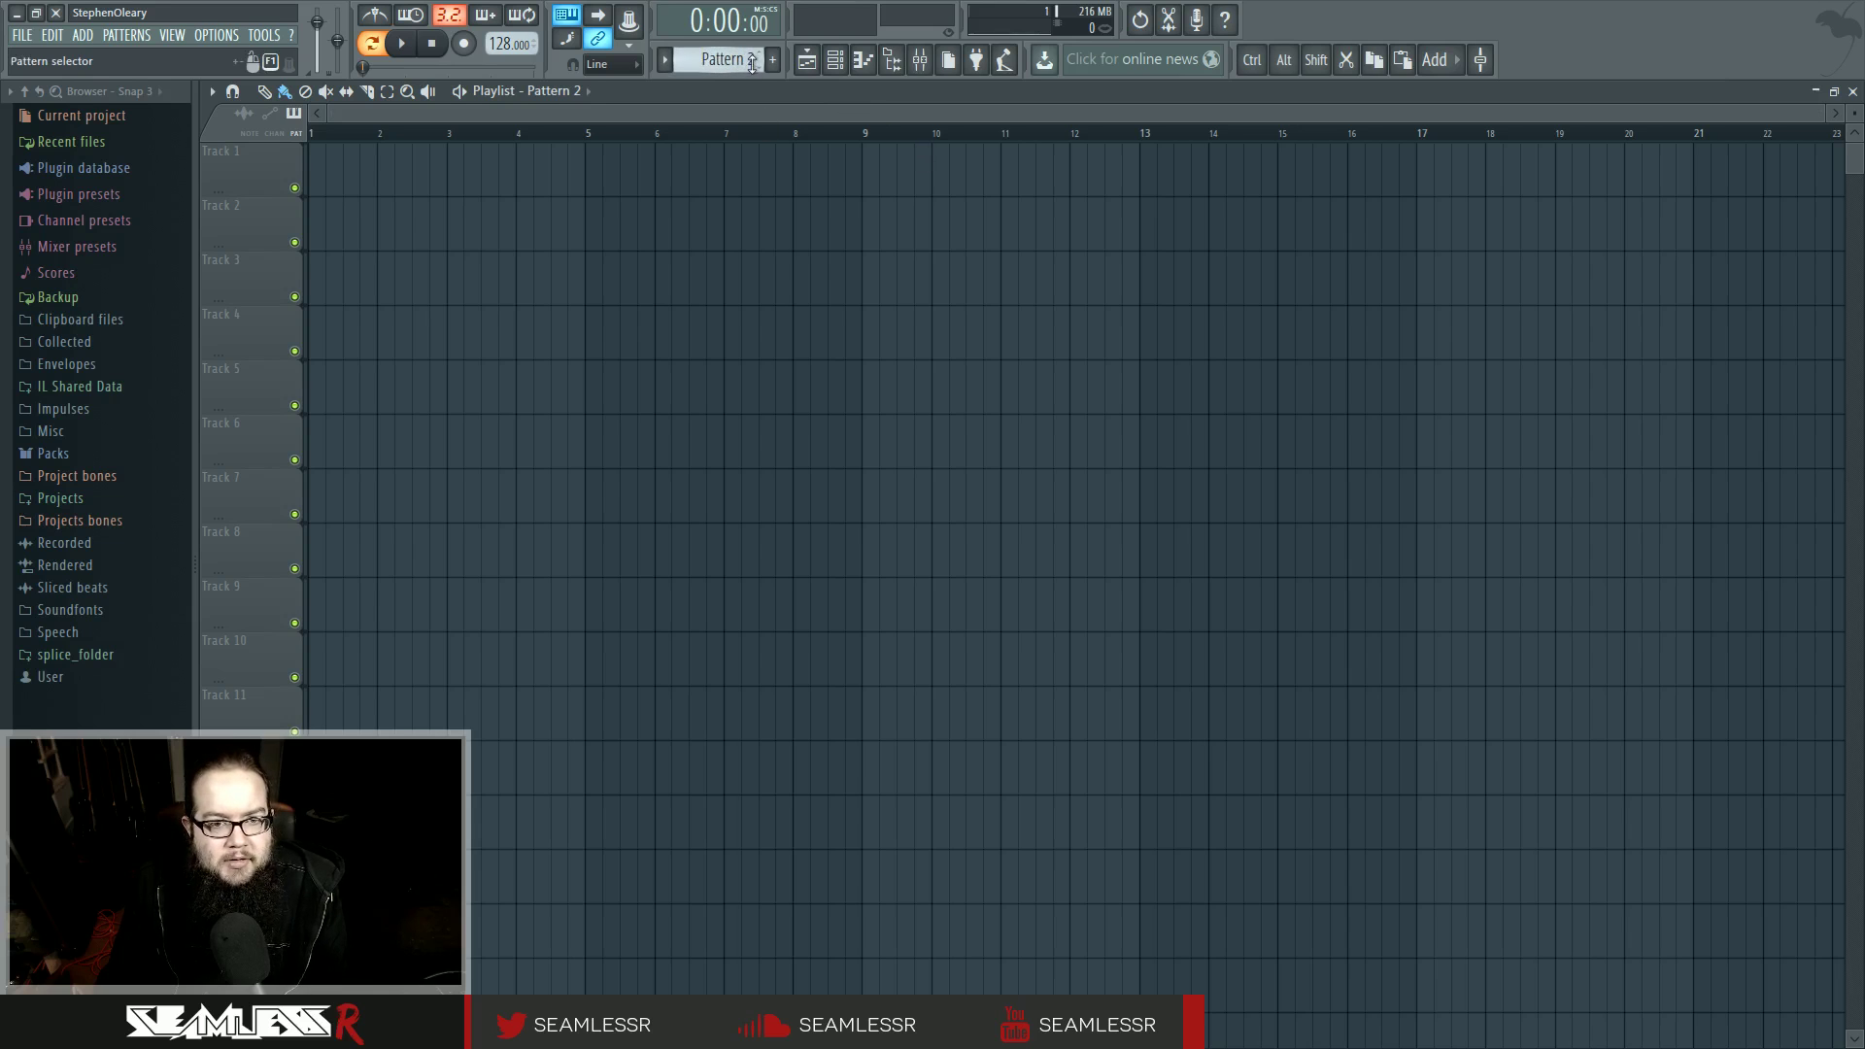
Paint Pattern 2 on Track 1 and Pattern 1 on Track 2 across bars 5–8.
left_click(602, 175)
mouse_move(602, 176)
left_mouse_down()
mouse_move(771, 166)
mouse_move(819, 188)
mouse_move(812, 208)
left_mouse_up()
key("KP_Subtract")
left_click_drag(602, 223, 792, 231)
Play the arrangement from bar 5, select the placed clips, and open the Mixer.
left_click(585, 134)
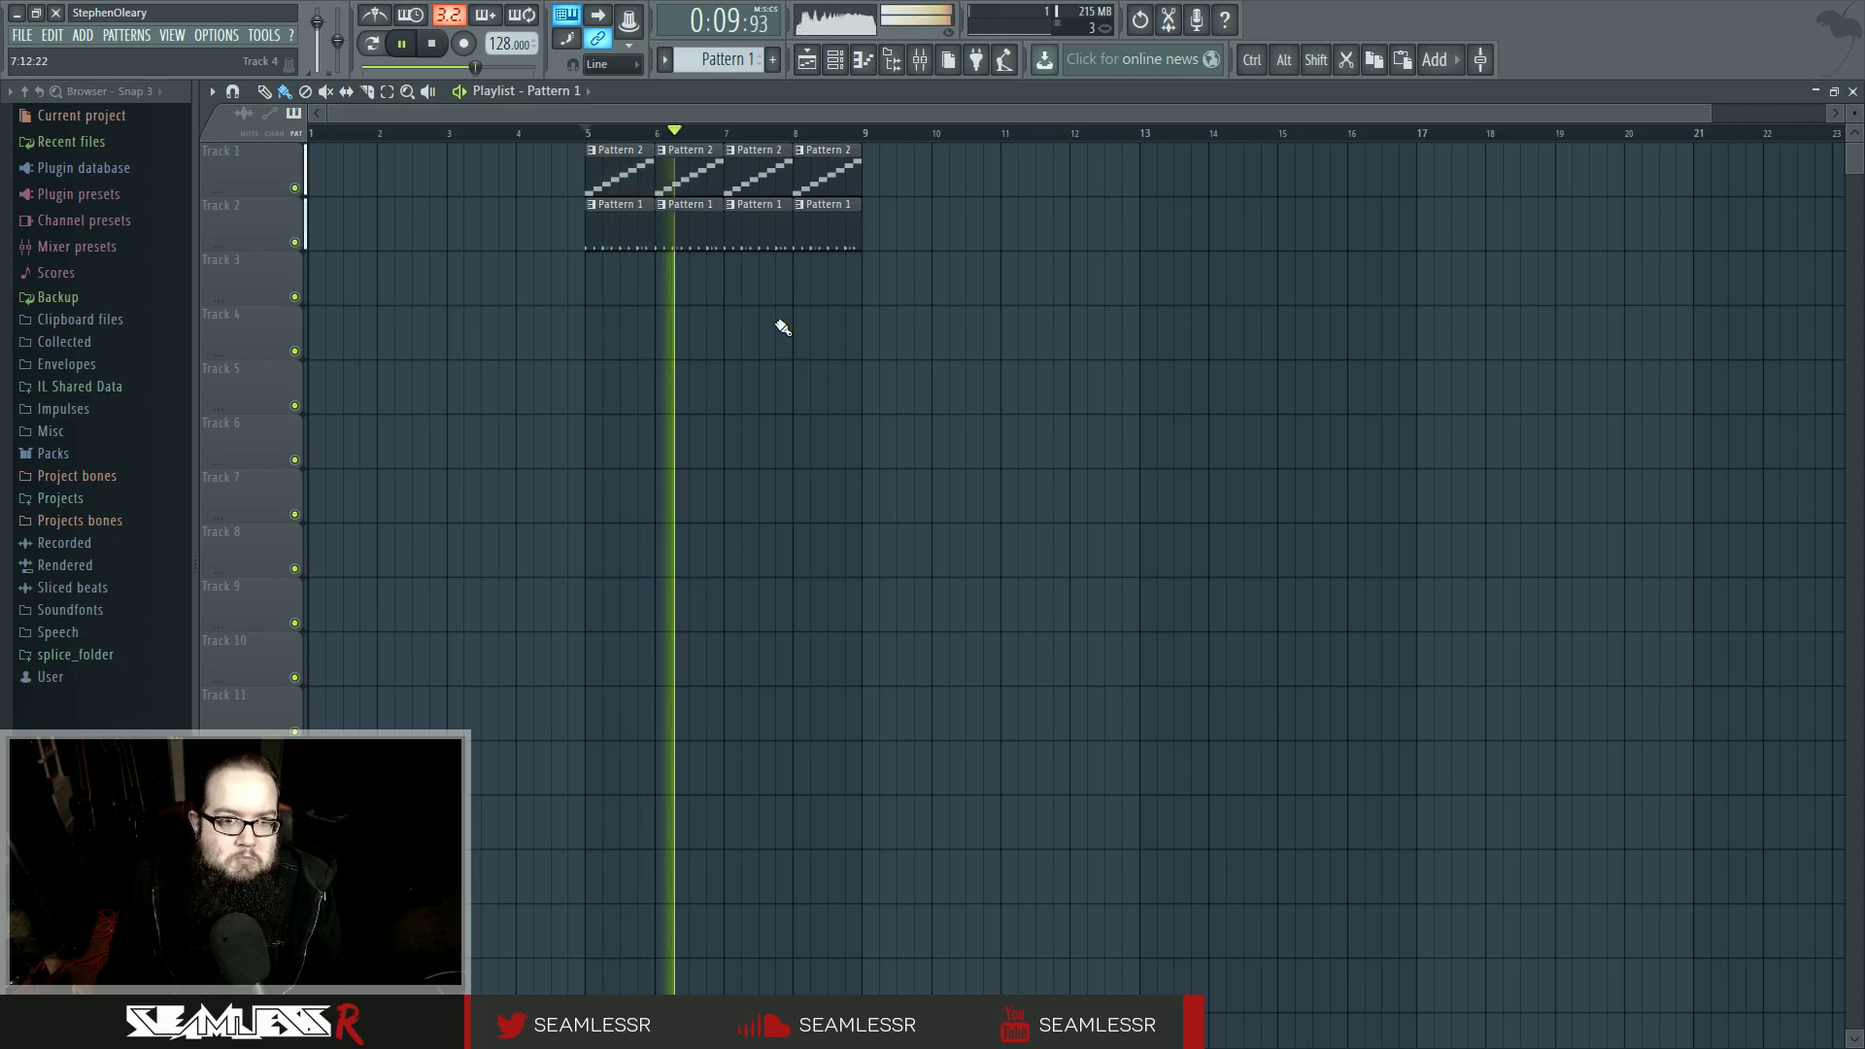
key("space")
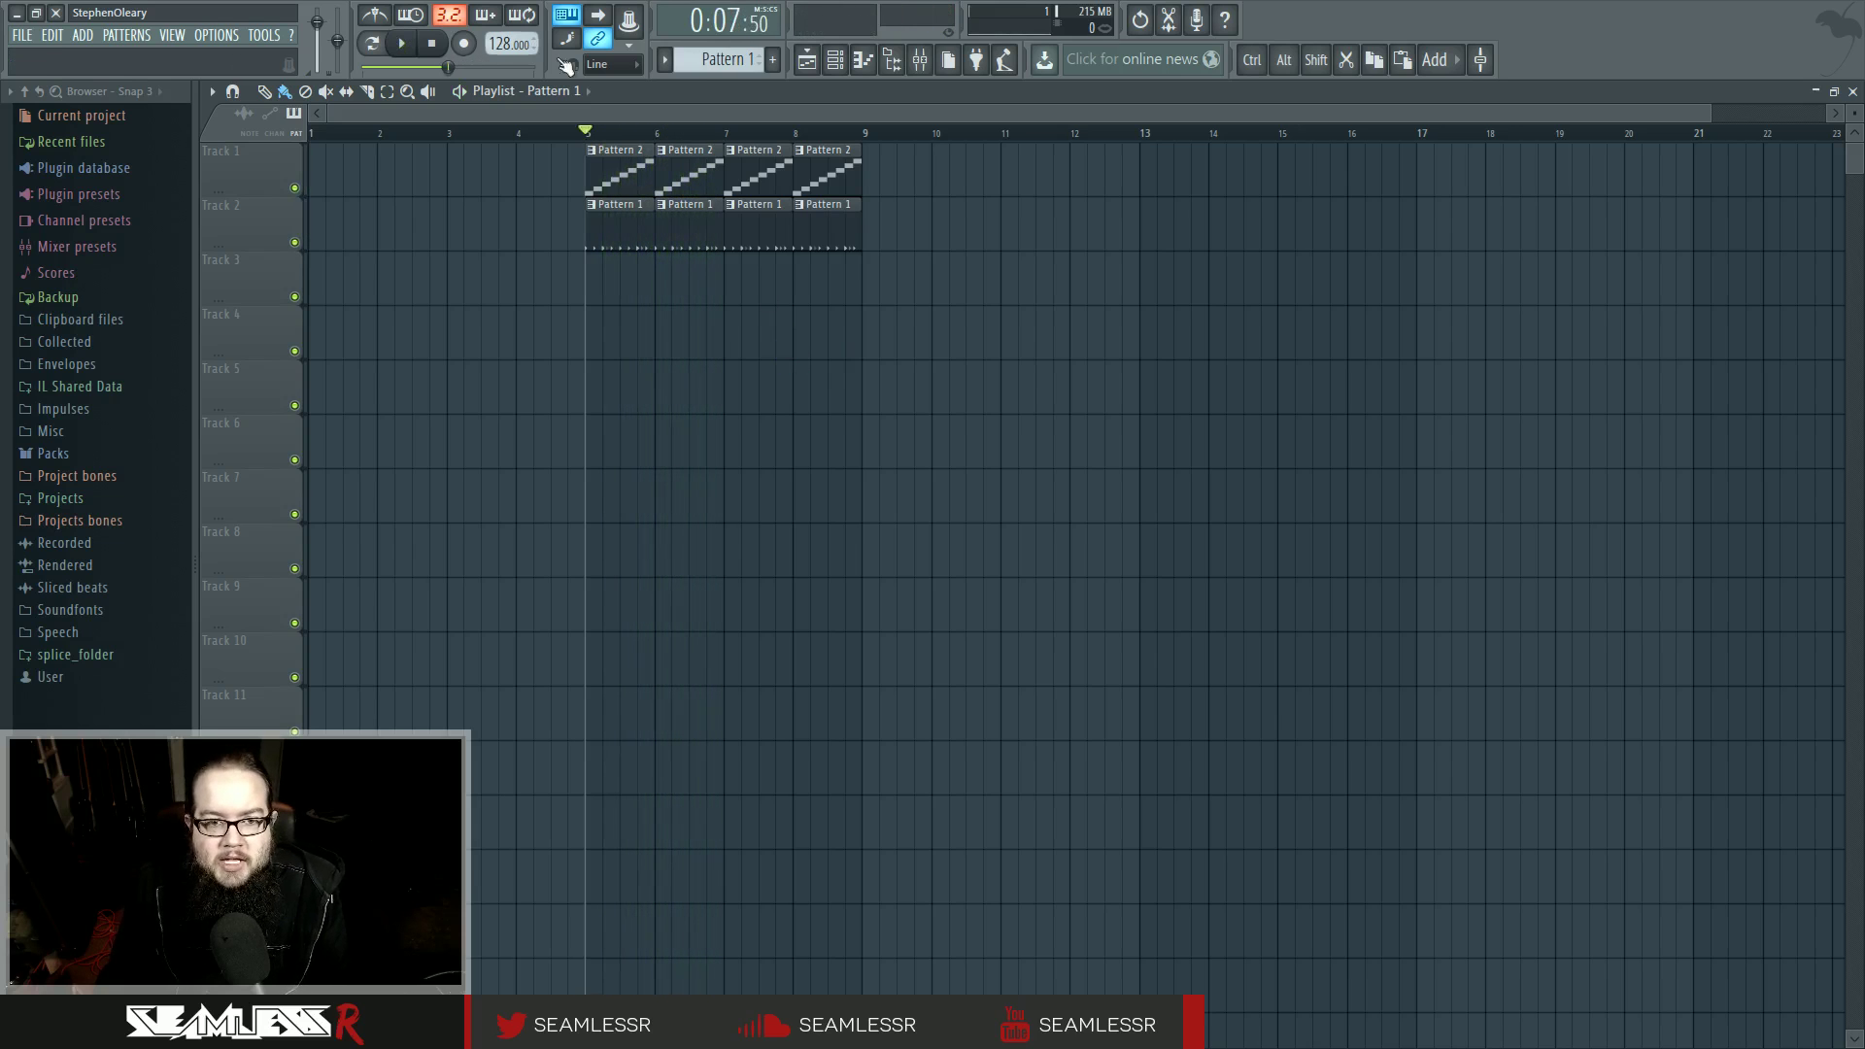
left_click_drag(563, 146, 900, 291)
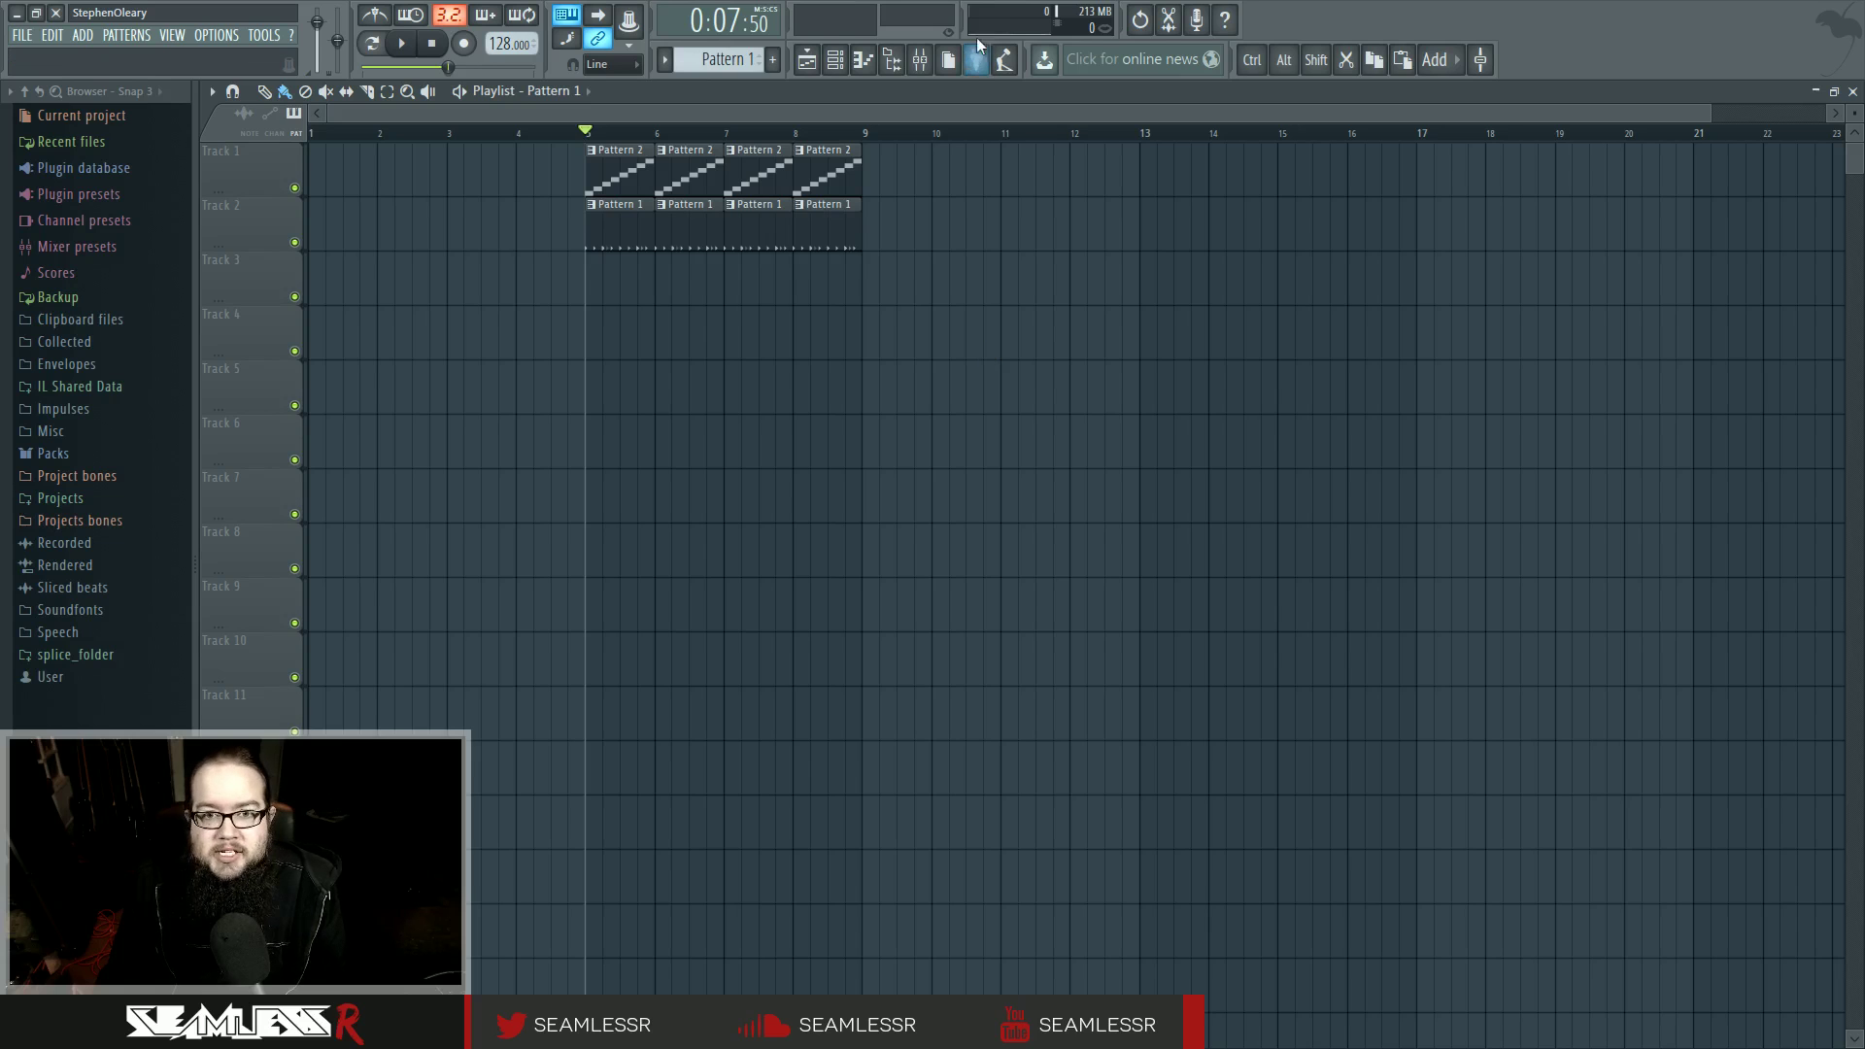
left_click(925, 63)
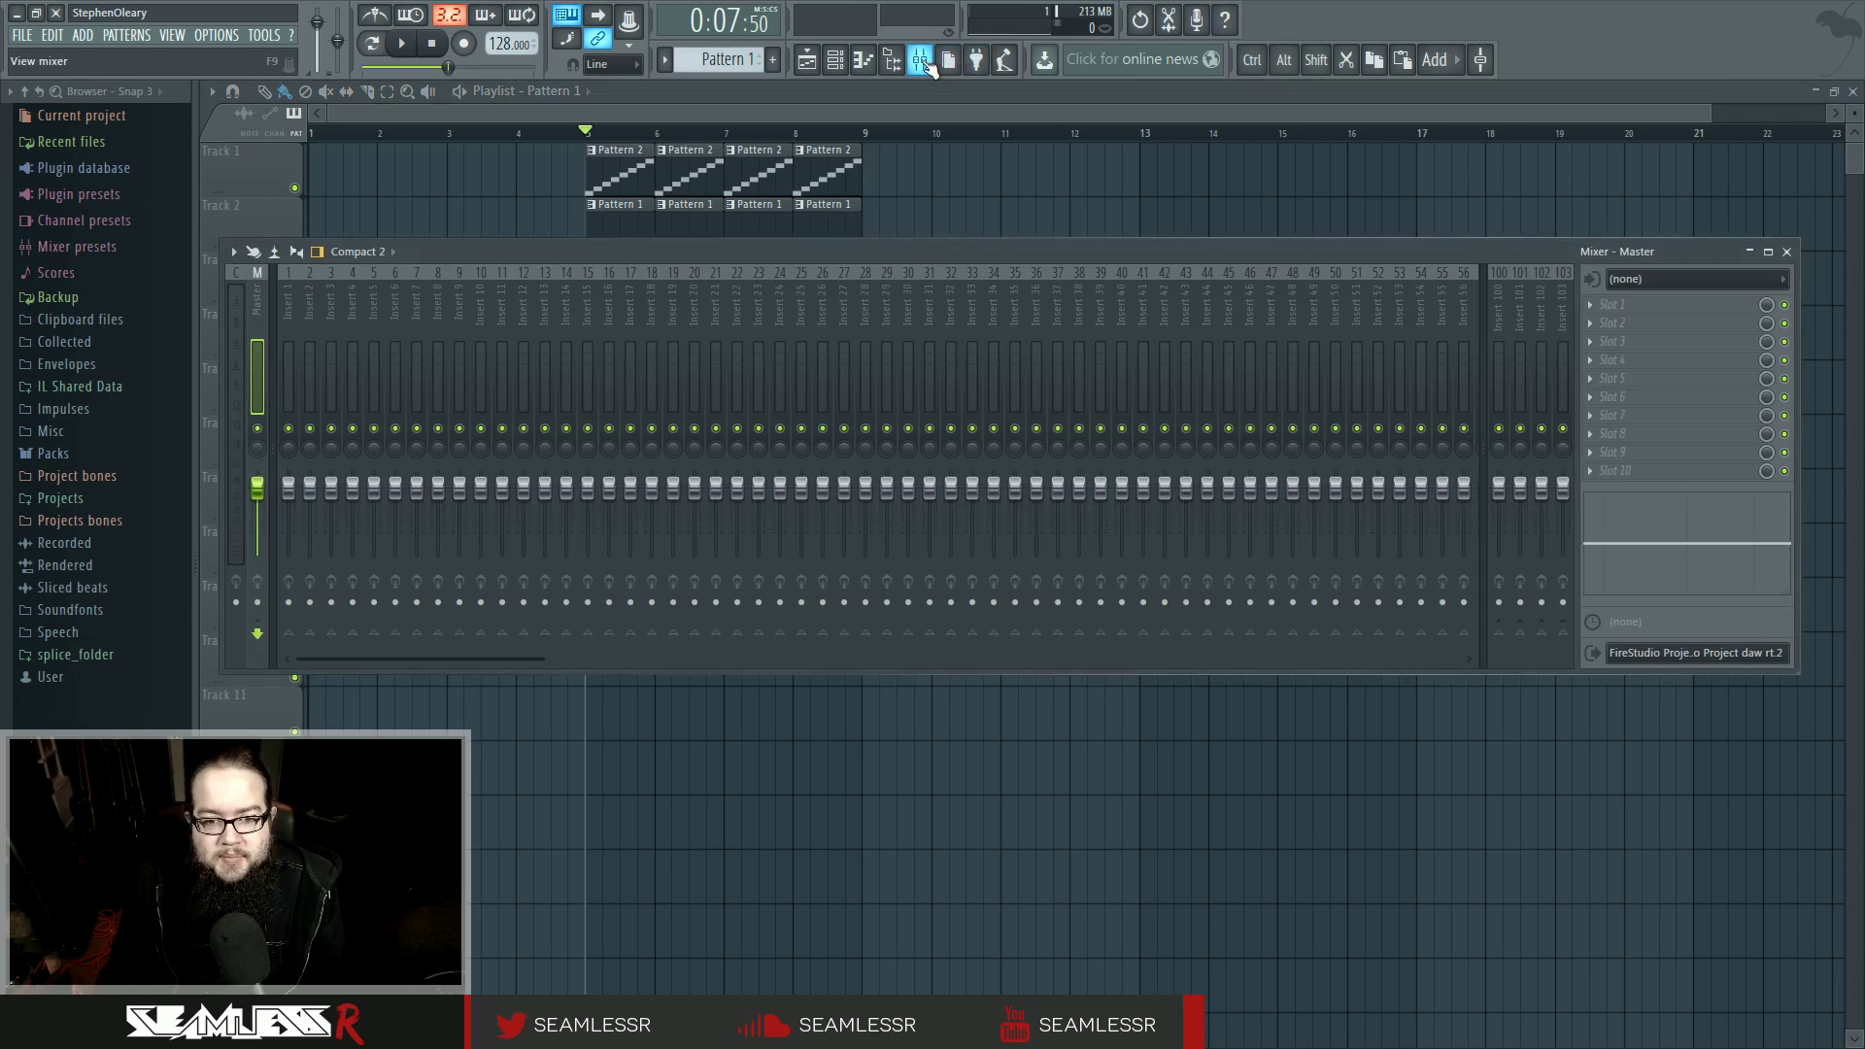
Check the Kick, Clap, Hat and Snare channel settings to confirm inserts 1–4.
left_click_drag(864, 256, 879, 289)
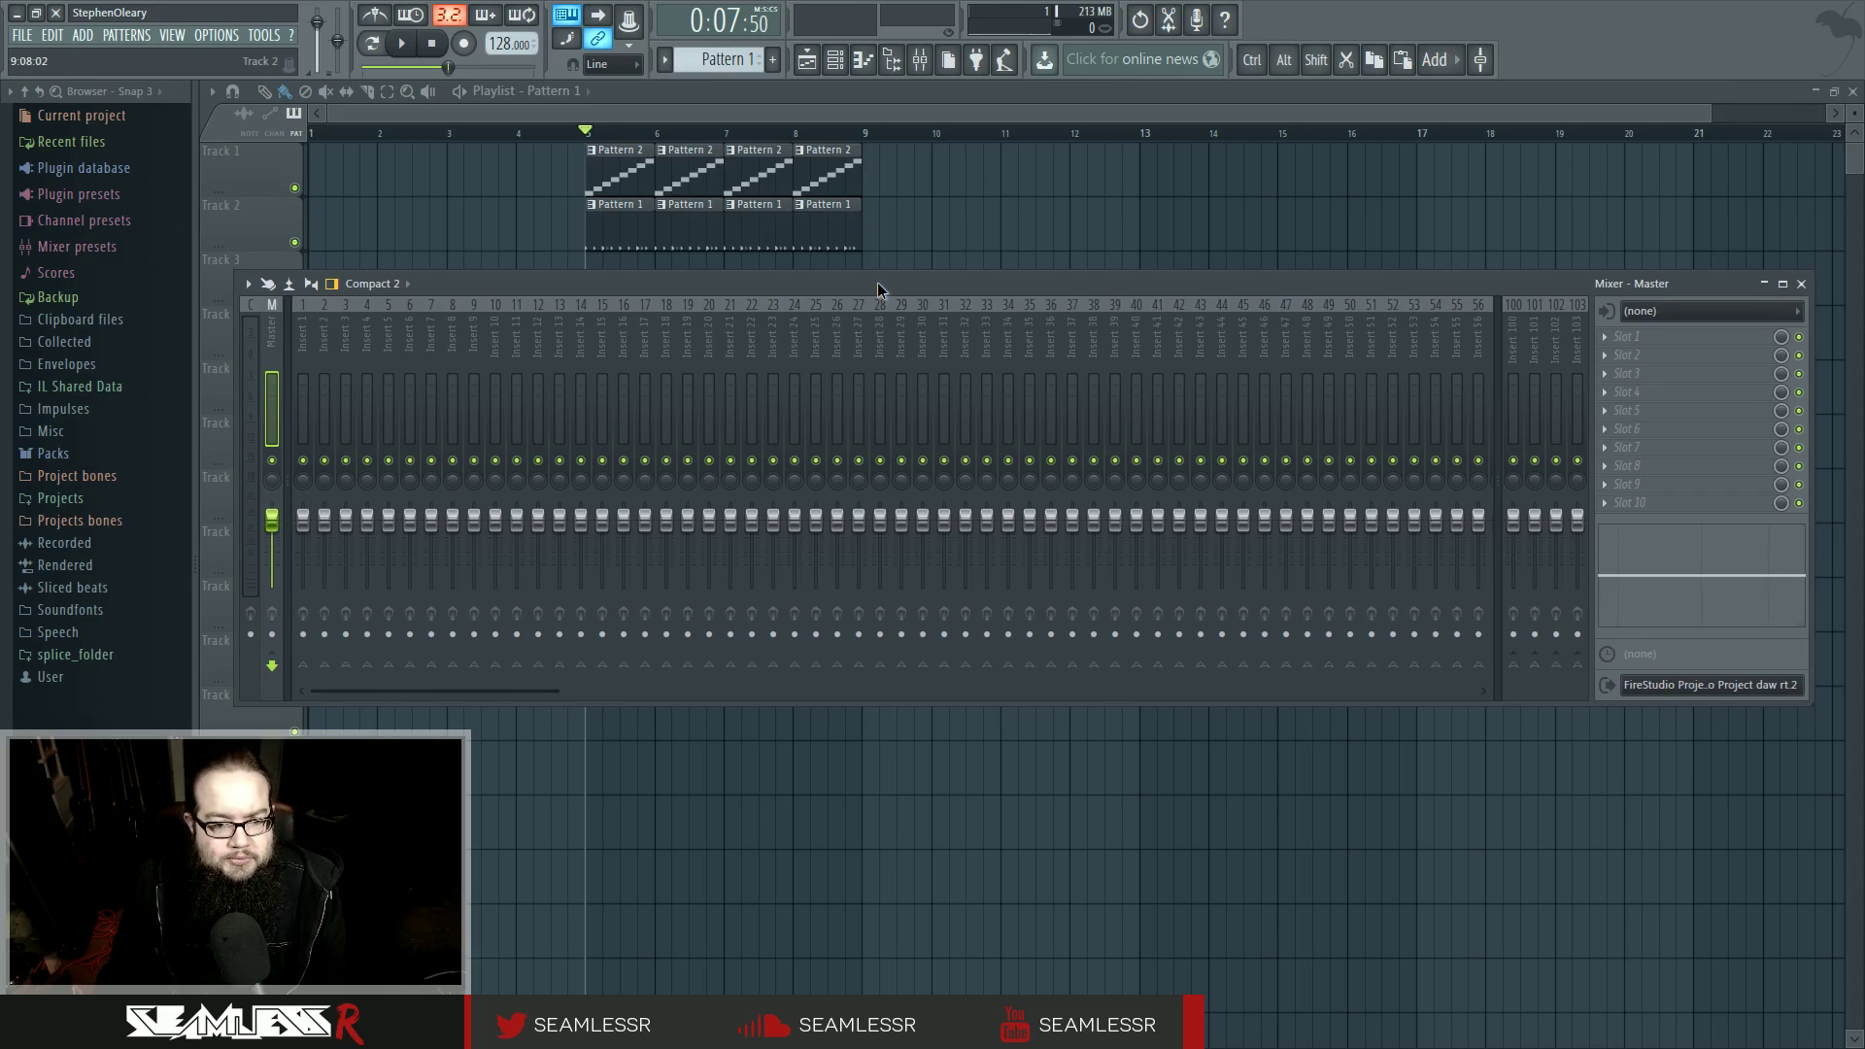
left_click(834, 60)
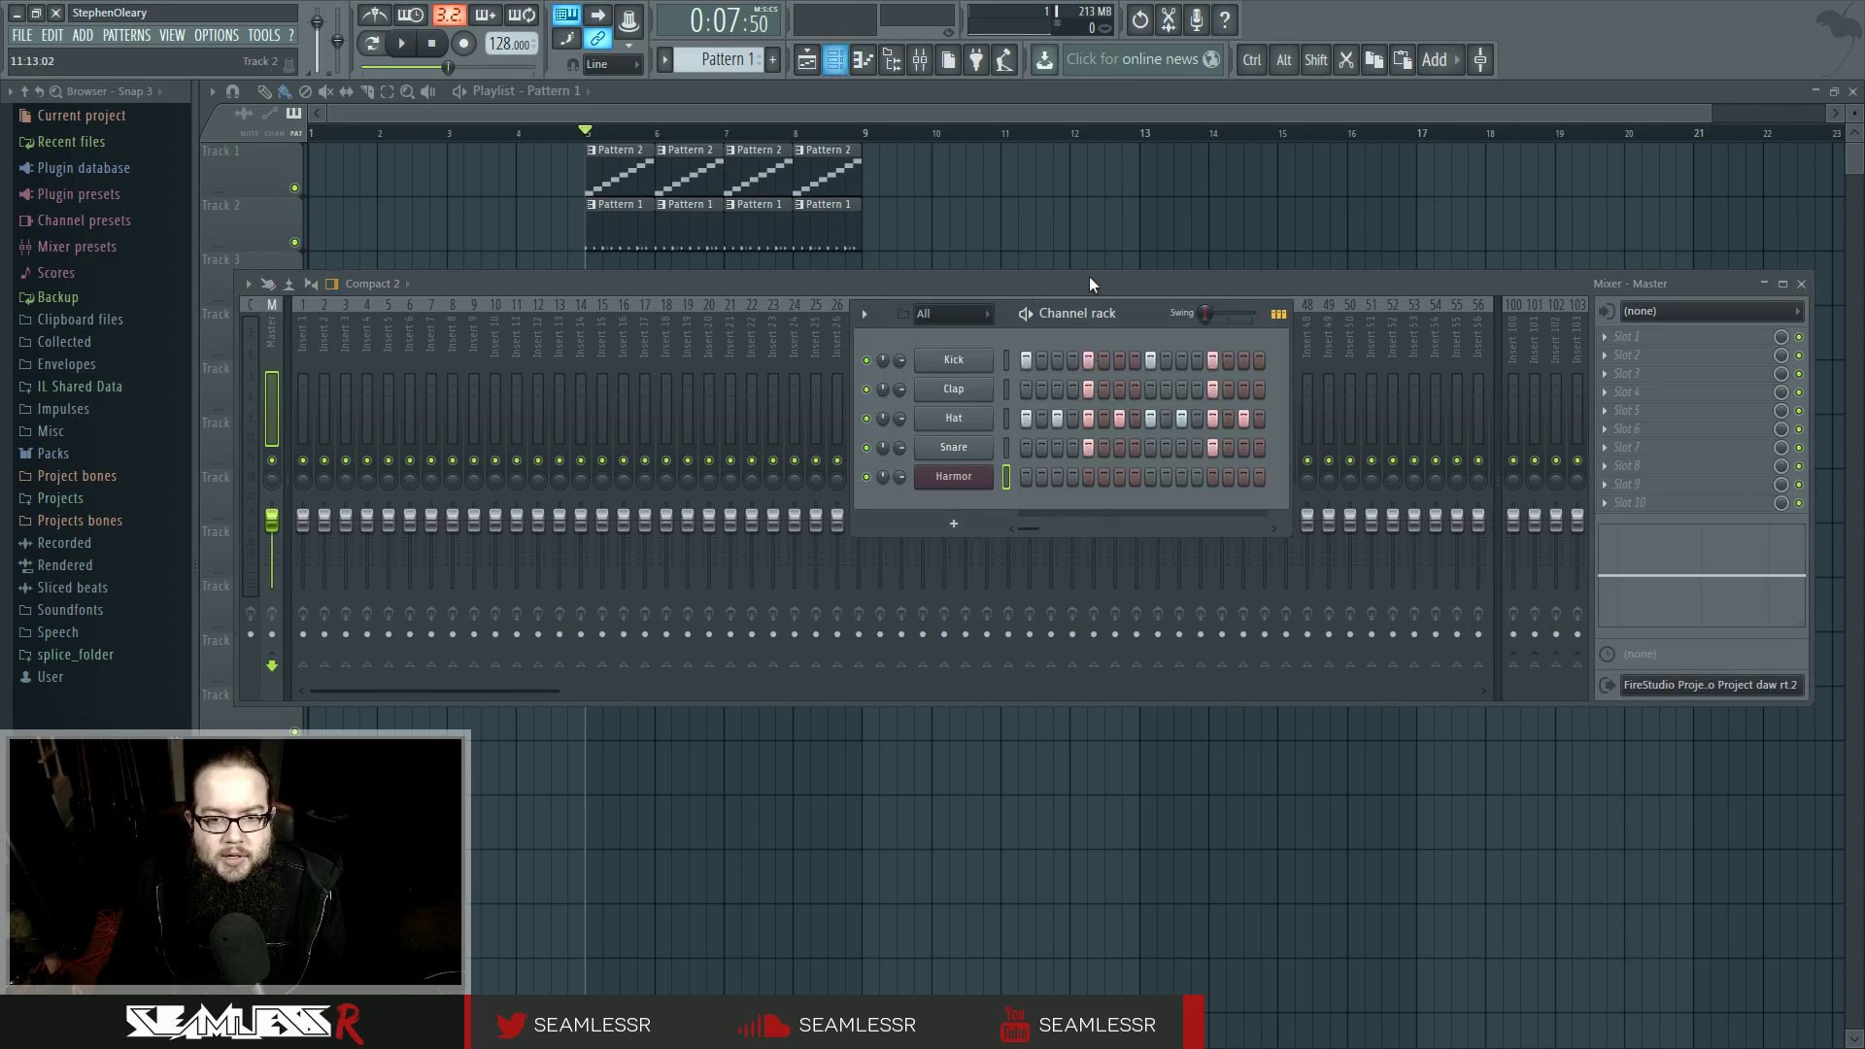
left_click(971, 365)
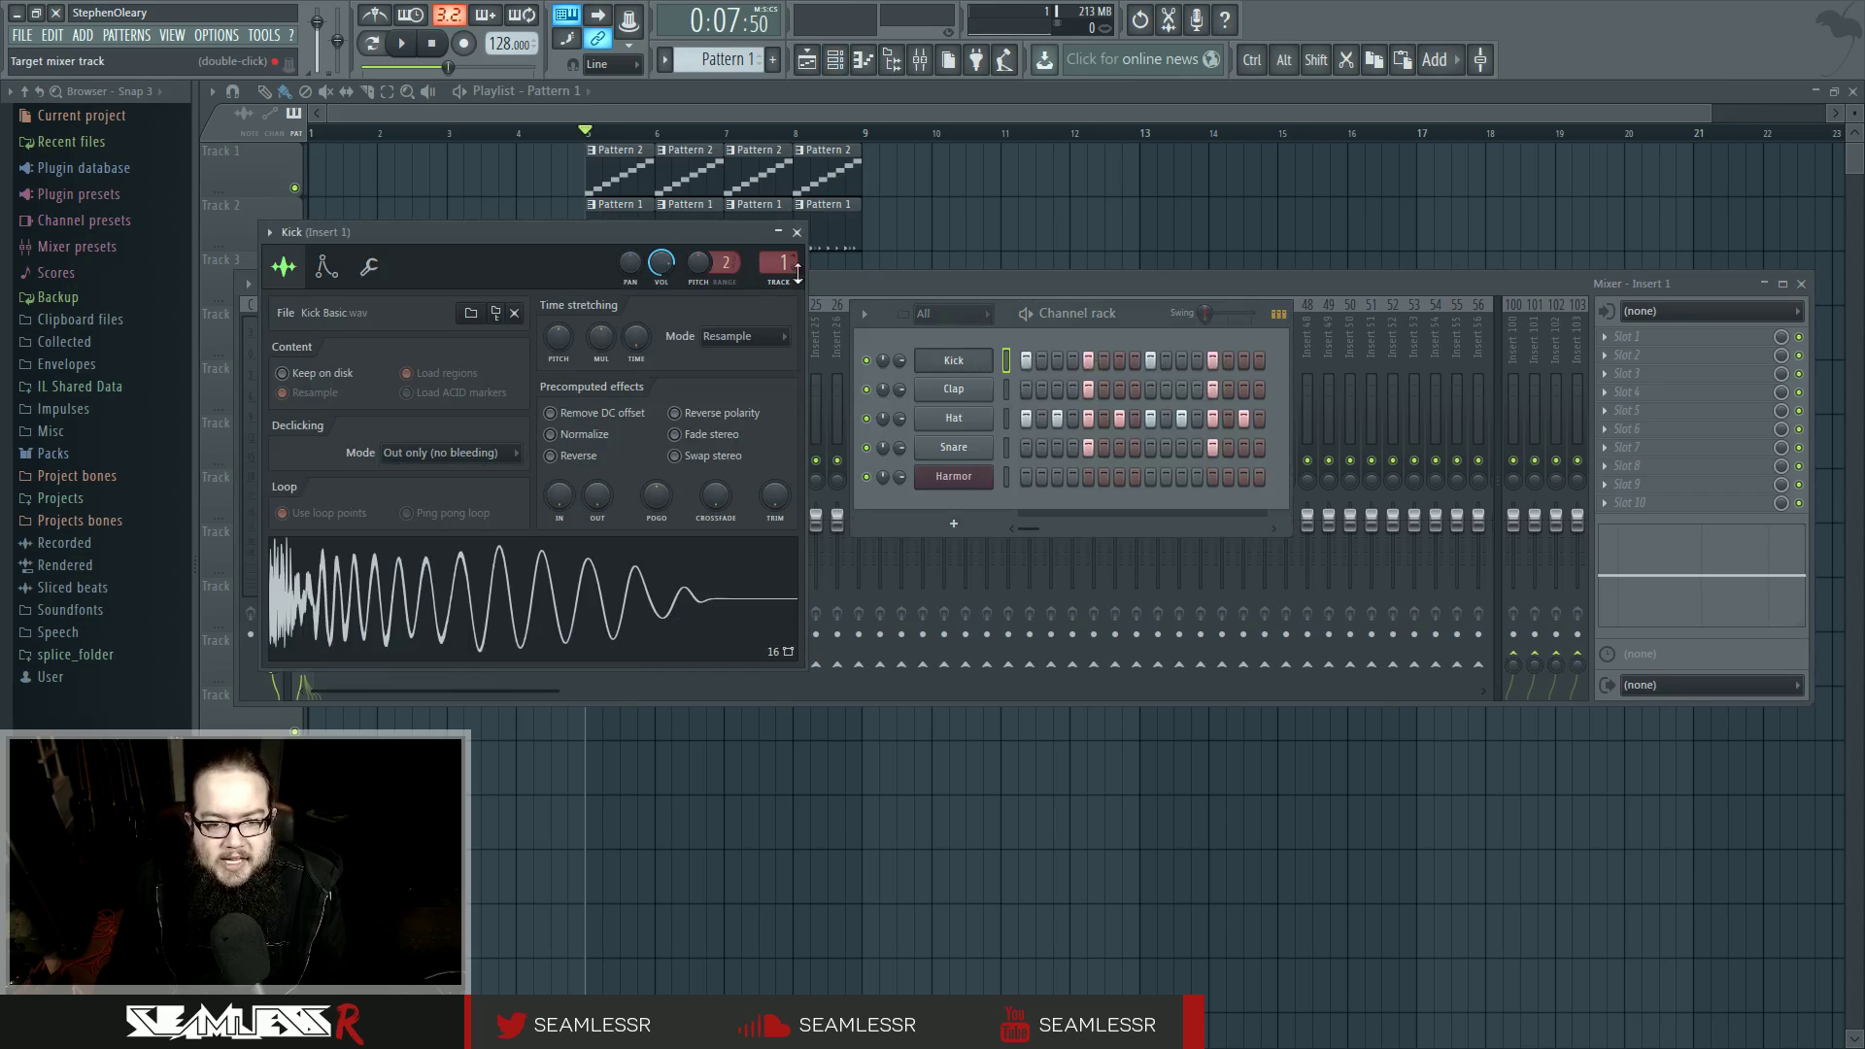
left_click(955, 389)
left_click(956, 418)
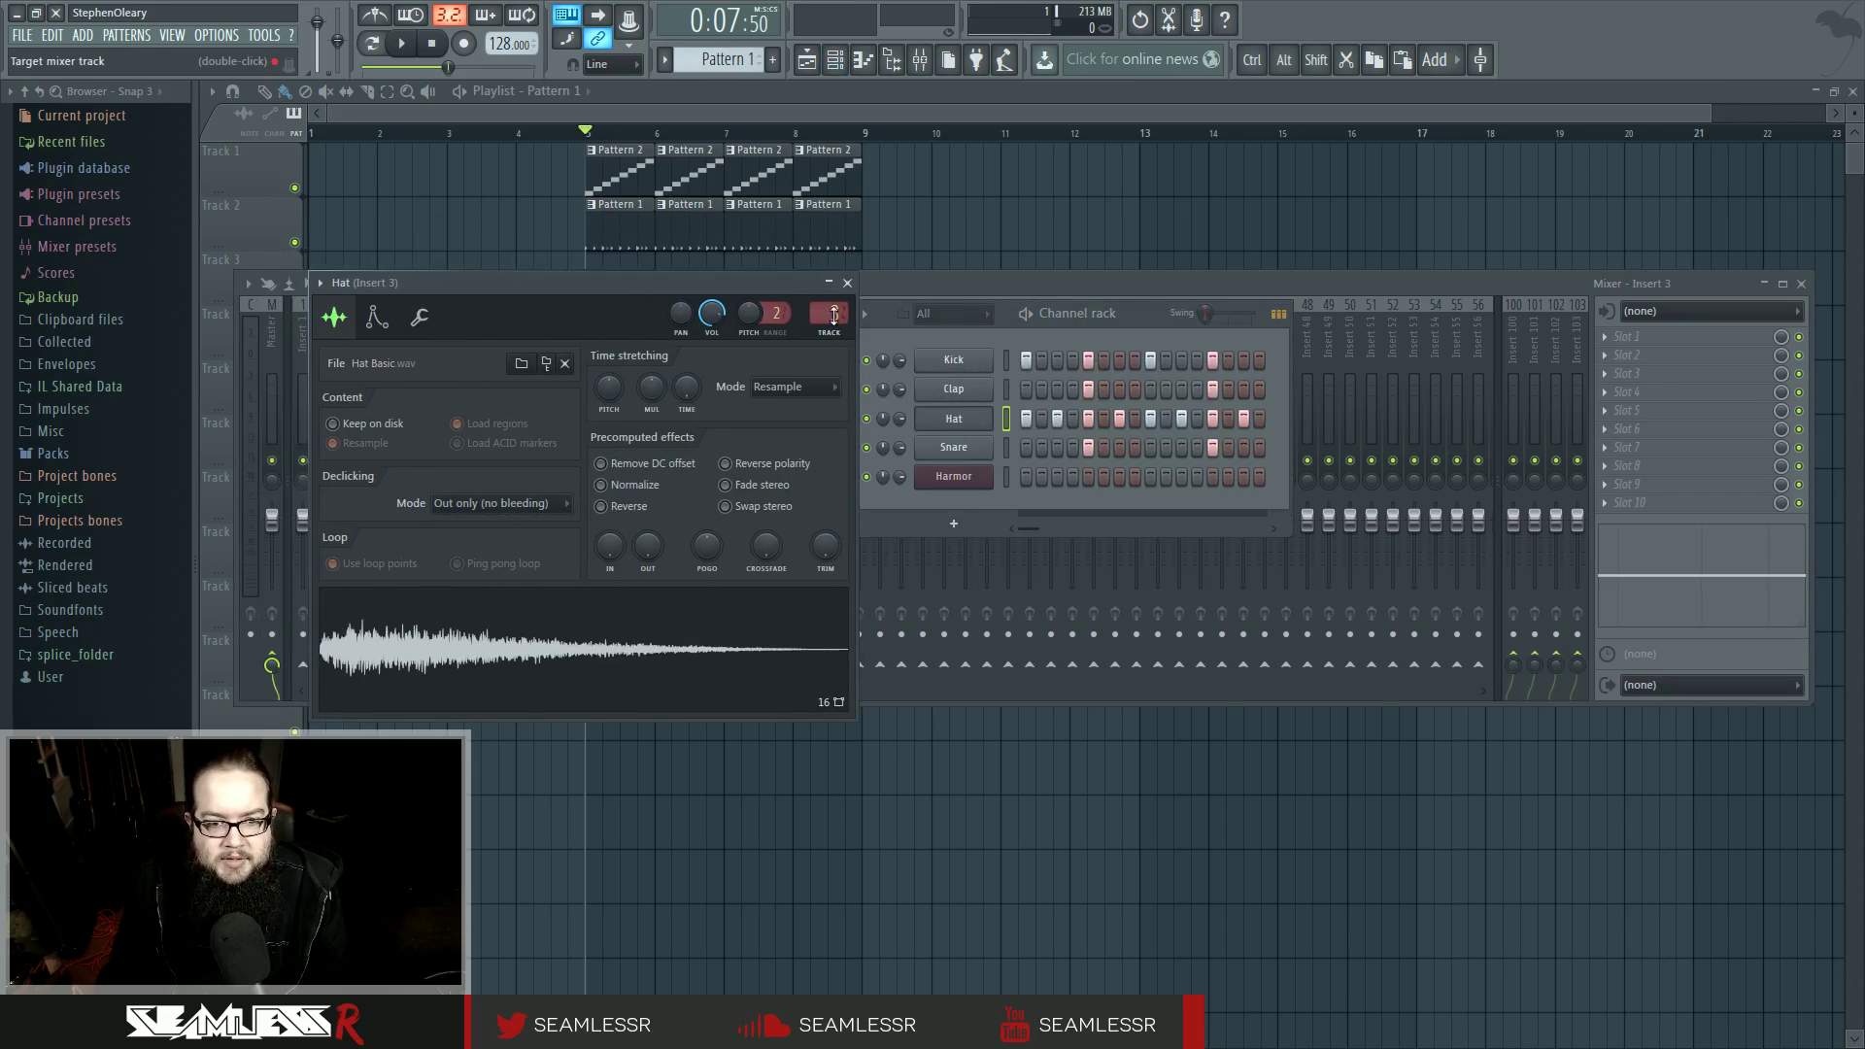
left_click(973, 445)
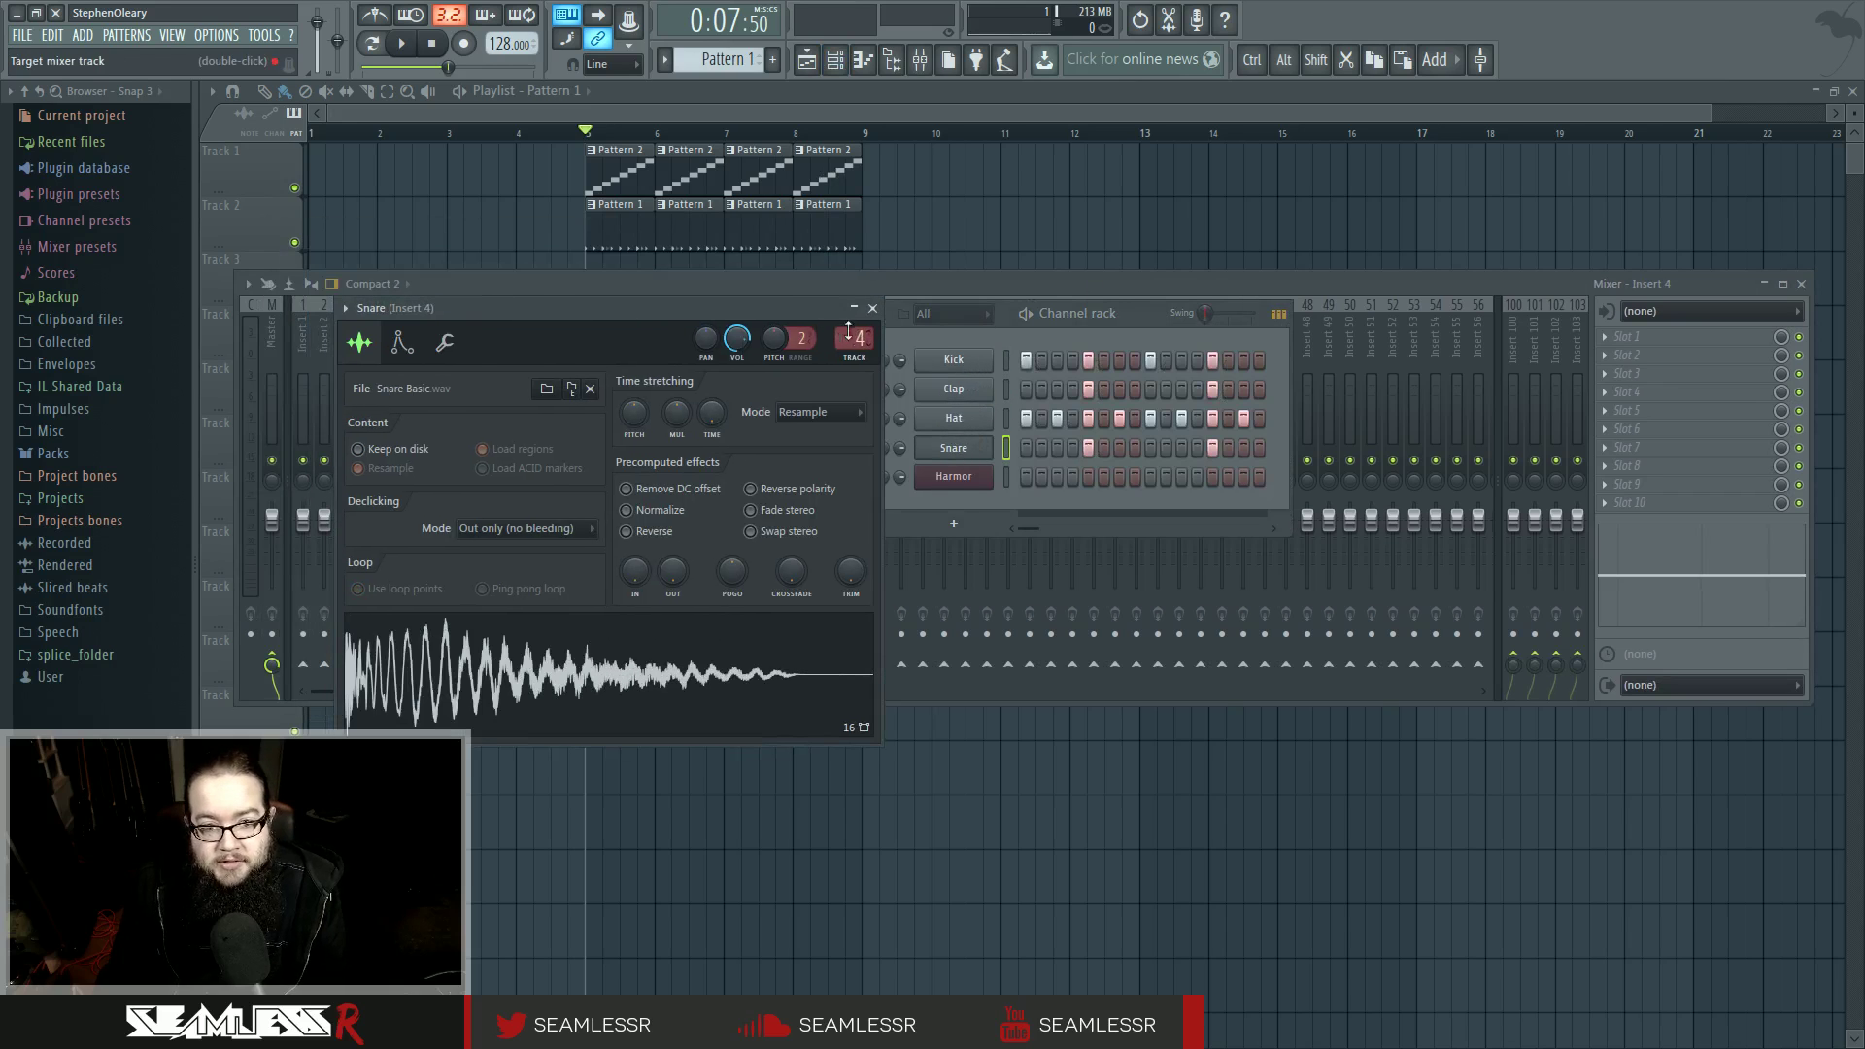
Route Harmor to mixer insert 5 and close its plugin window.
left_click(971, 476)
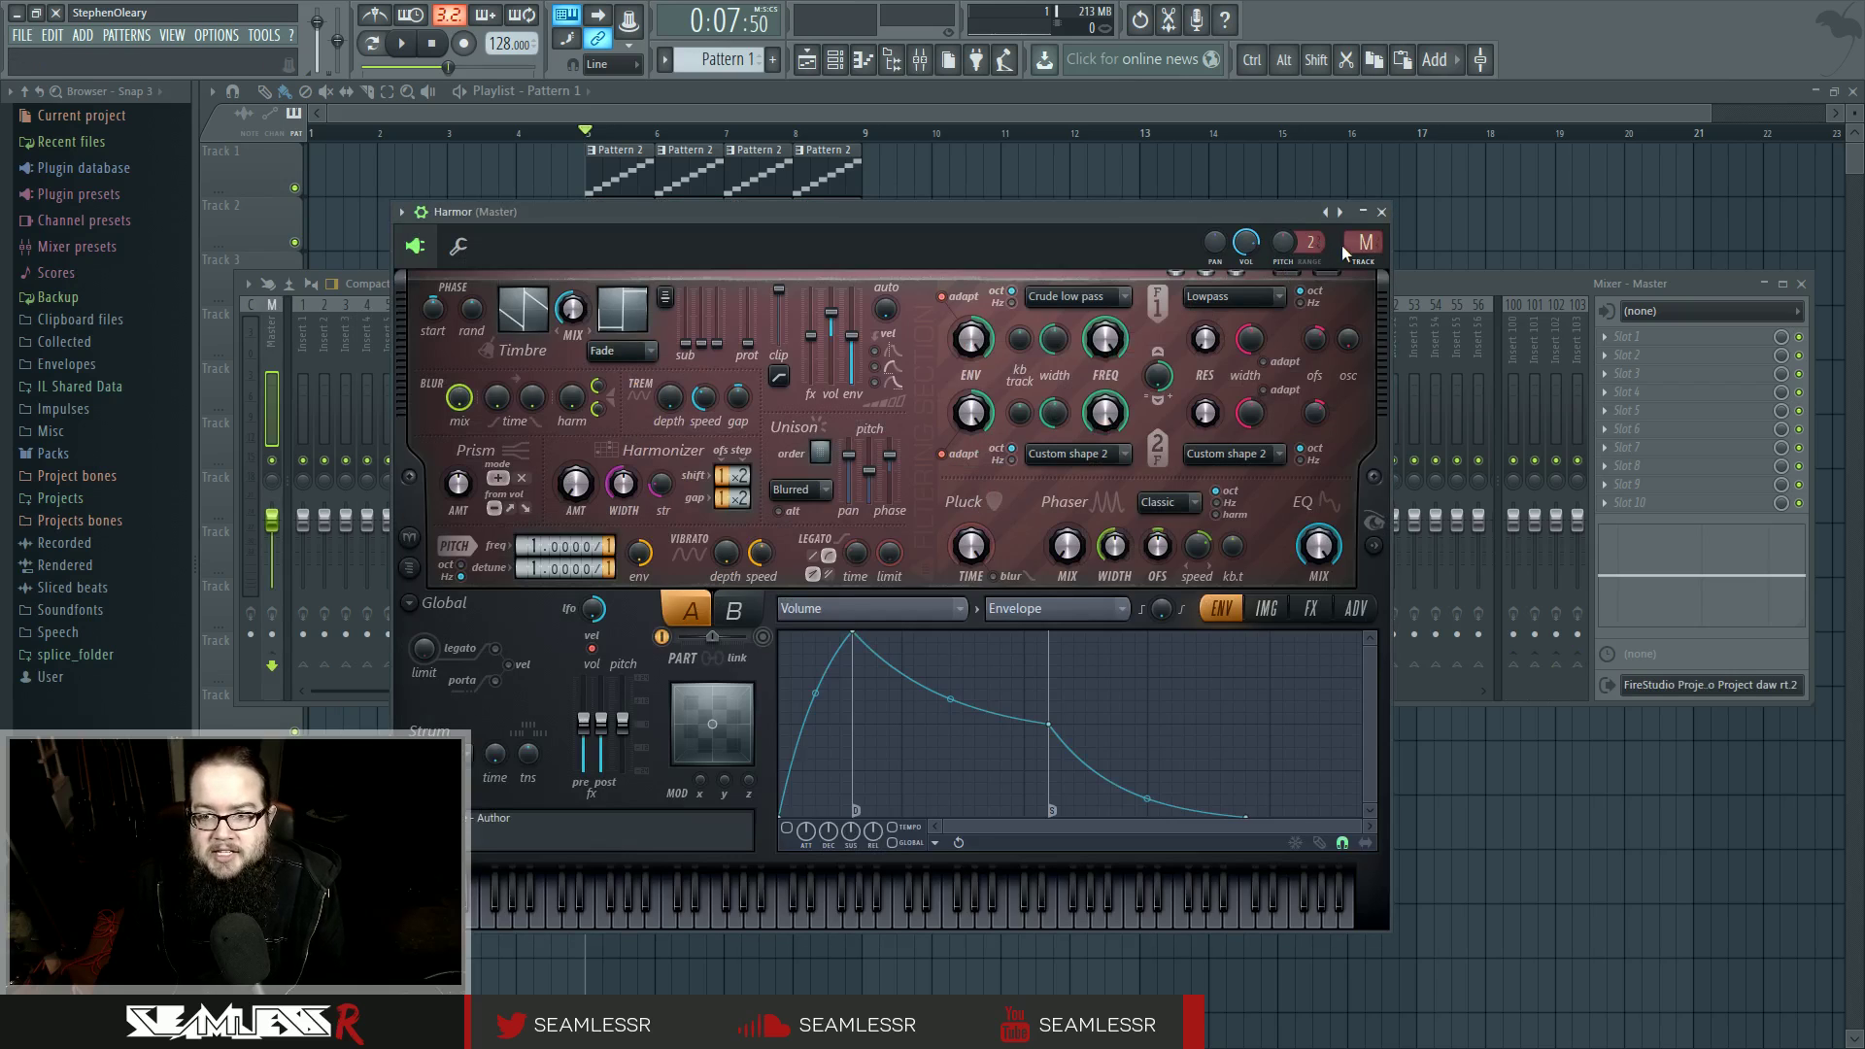
left_click_drag(1363, 241, 1521, 359)
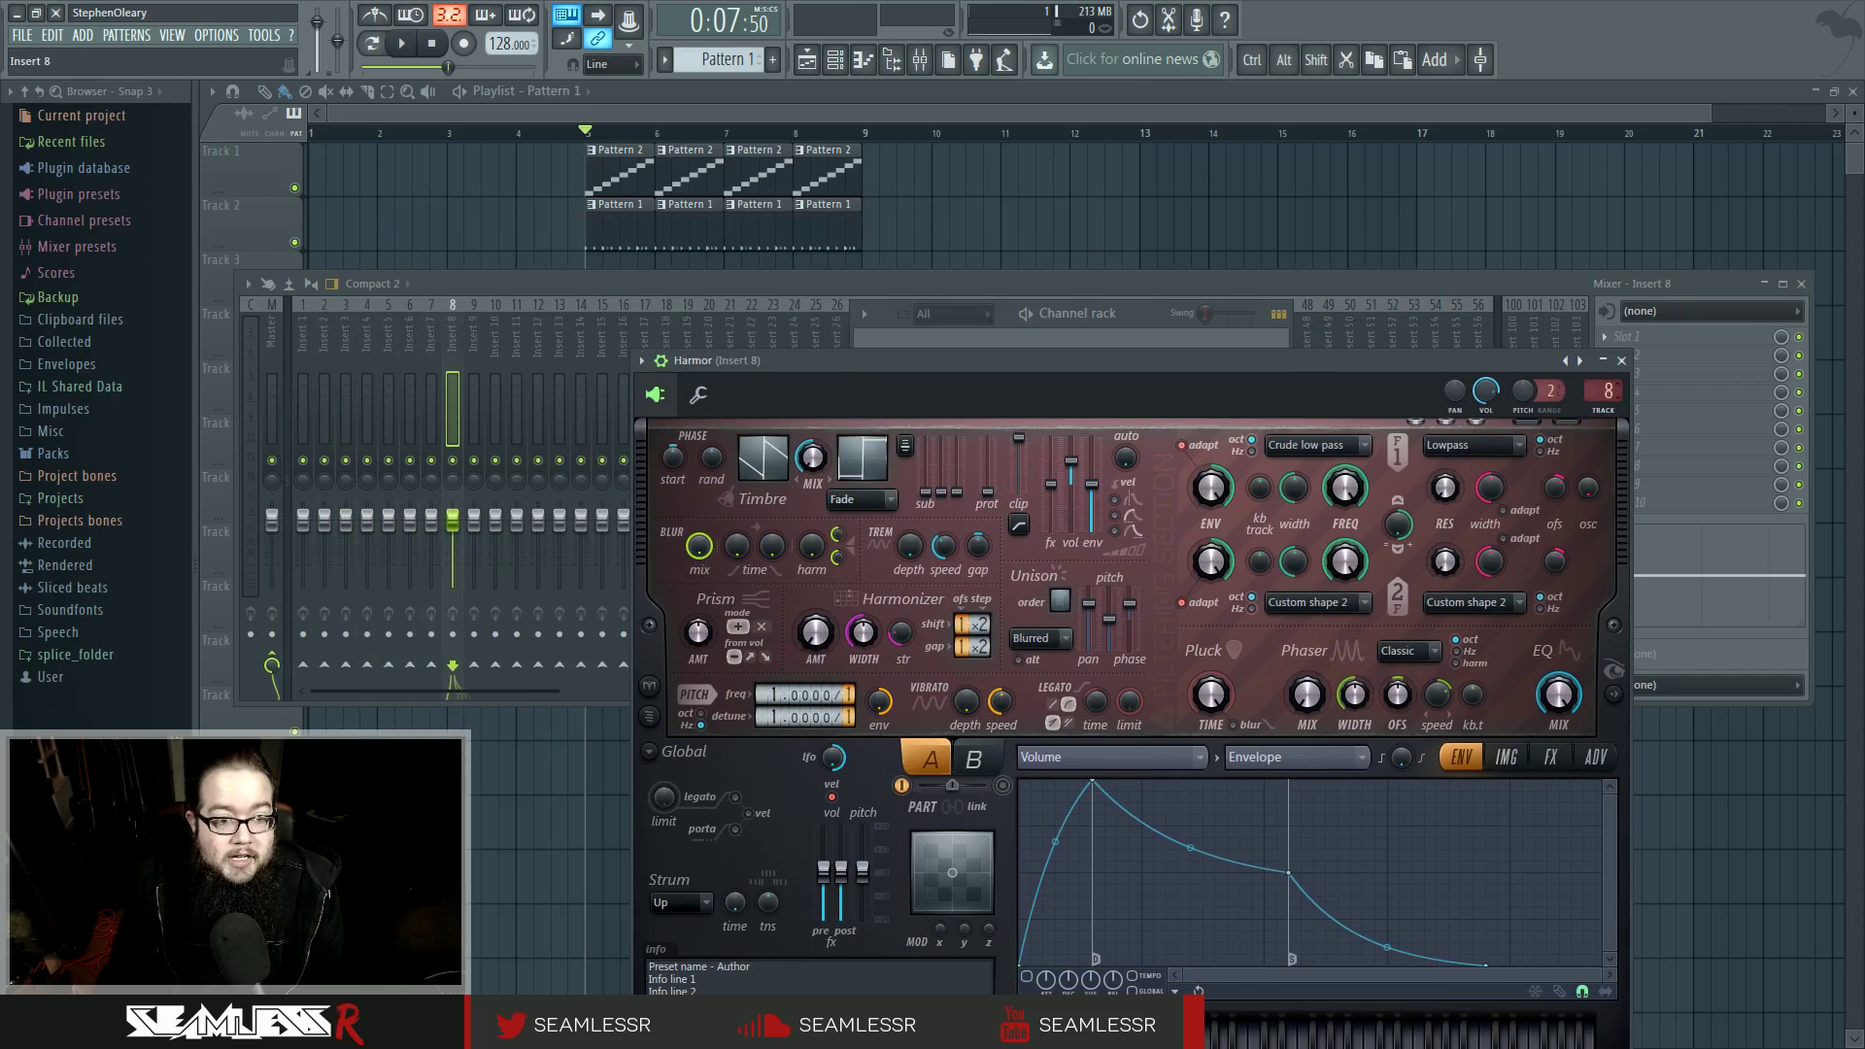
scroll(1608, 390, "down", 3)
left_click(1622, 361)
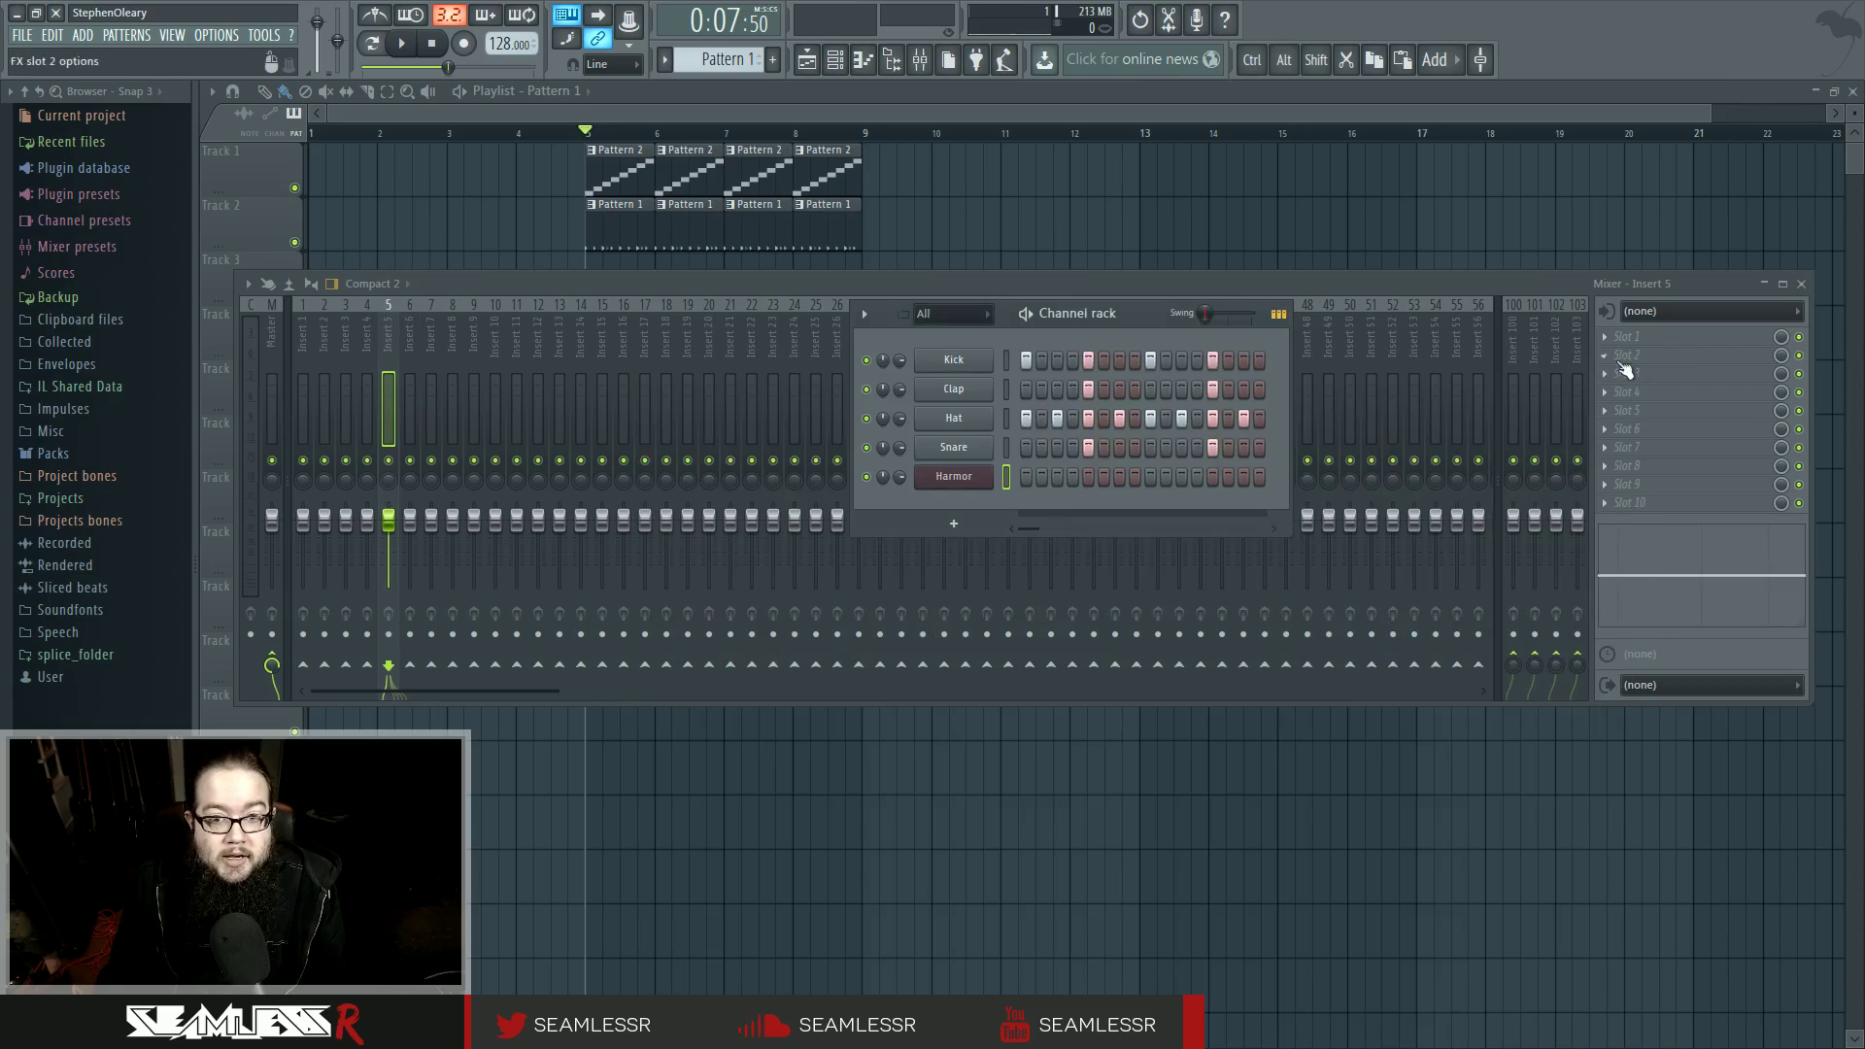
Add a Harmor #2 channel from the plugin picker and select its mixer insert.
left_click(976, 67)
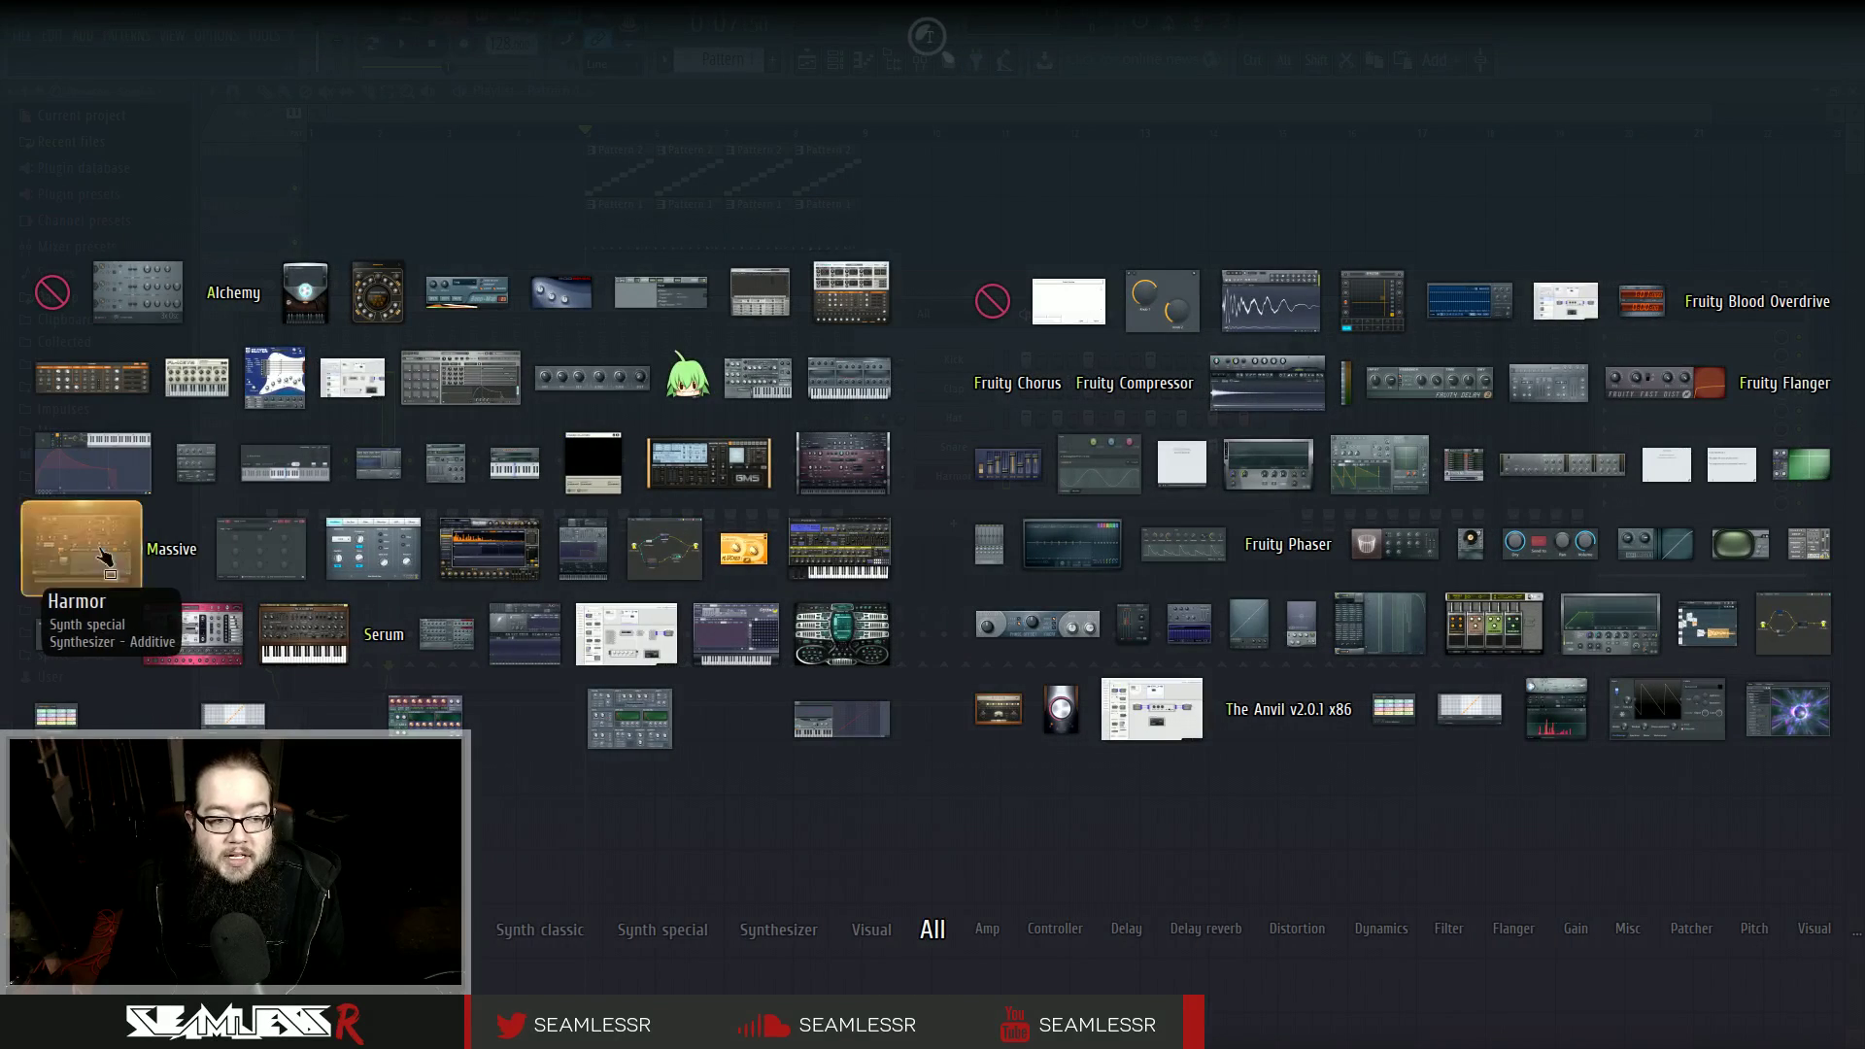
left_click_drag(104, 556, 405, 326)
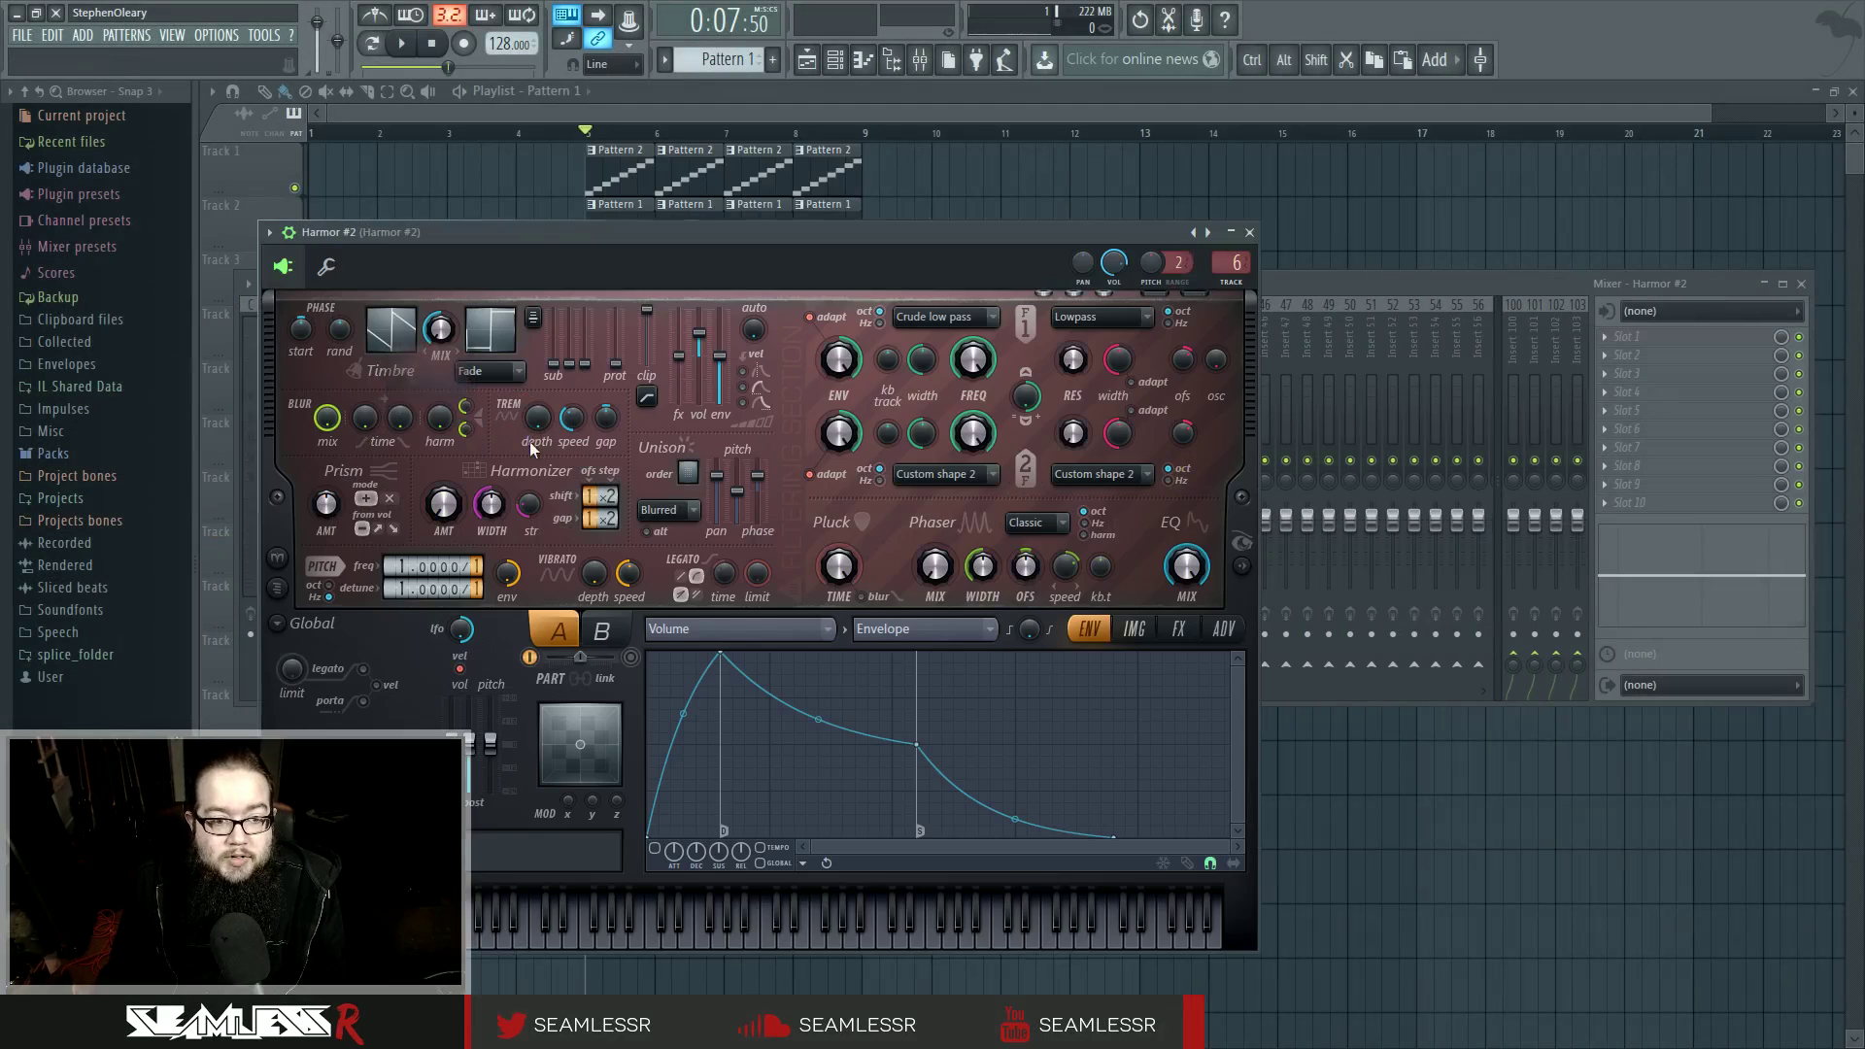
left_click(1250, 232)
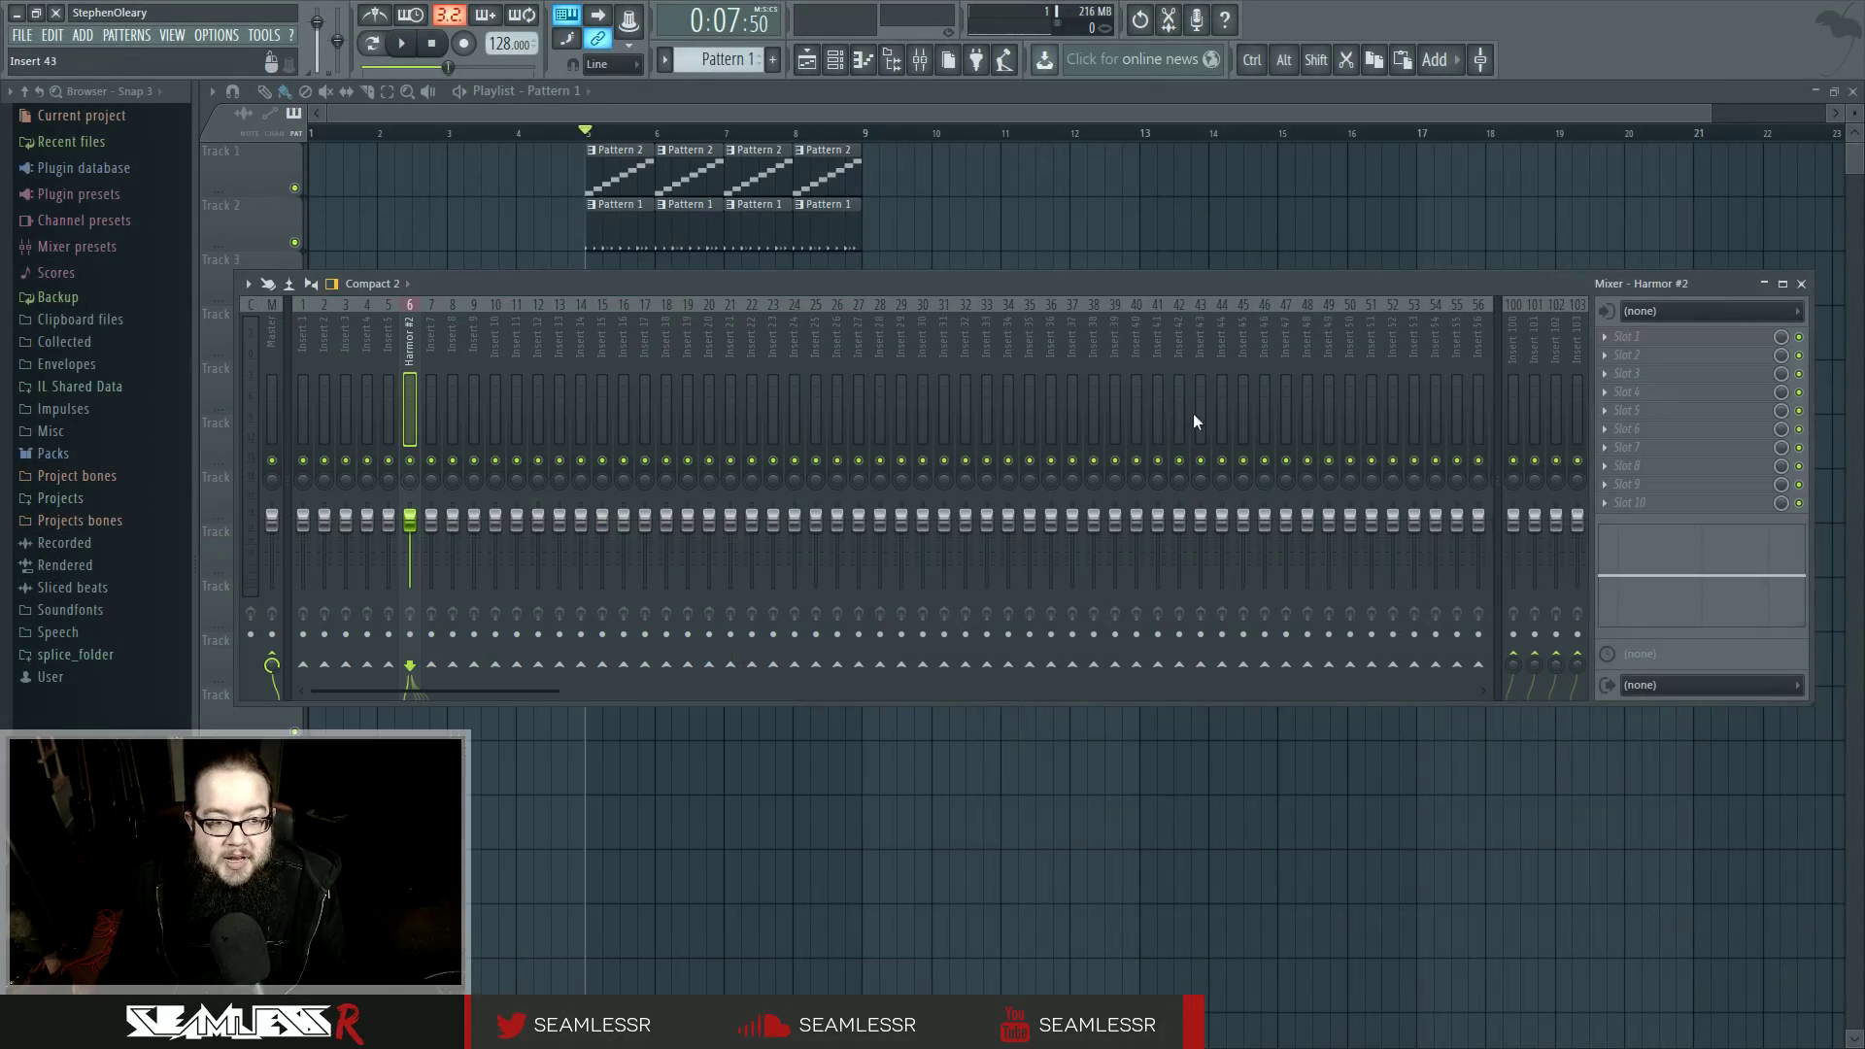
left_click(428, 305)
left_click(409, 305)
left_click(453, 307)
left_click(416, 307)
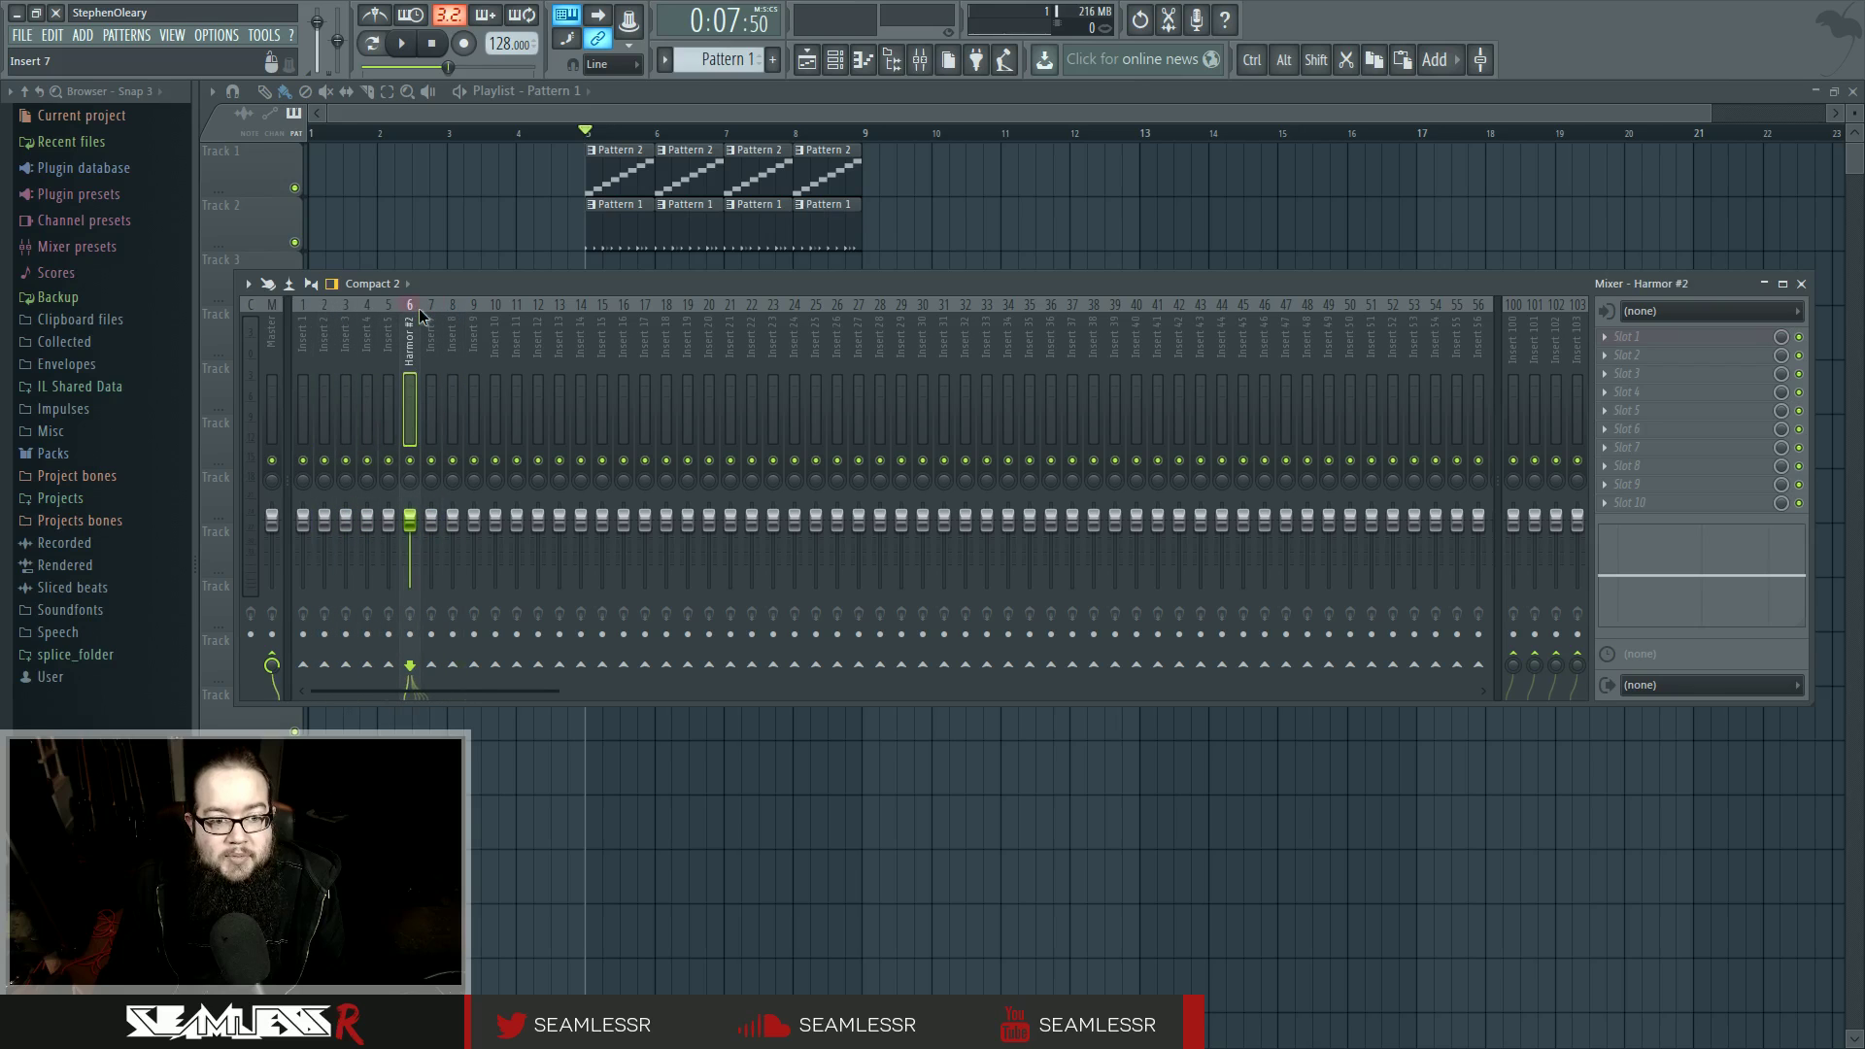
Play the song, solo and unsolo insert 4, stop, and close the Mixer.
key("space")
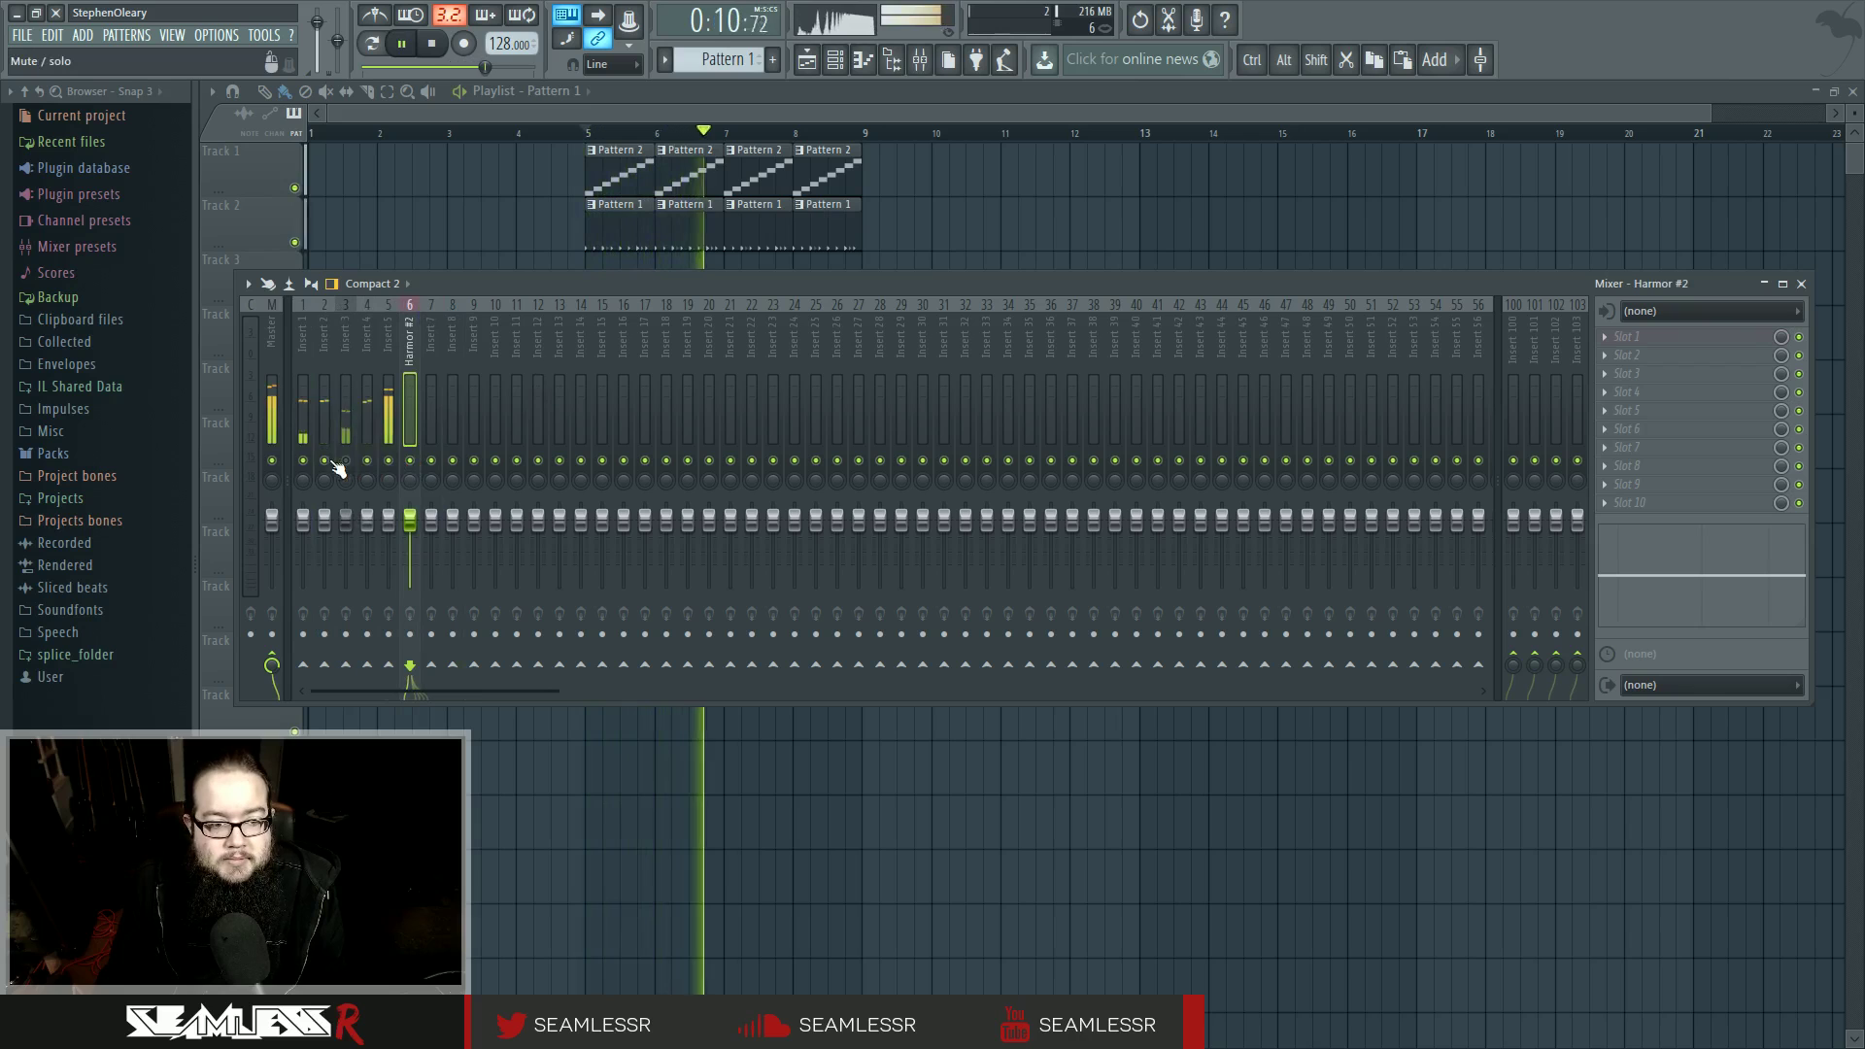
right_click(368, 462)
right_click(367, 463)
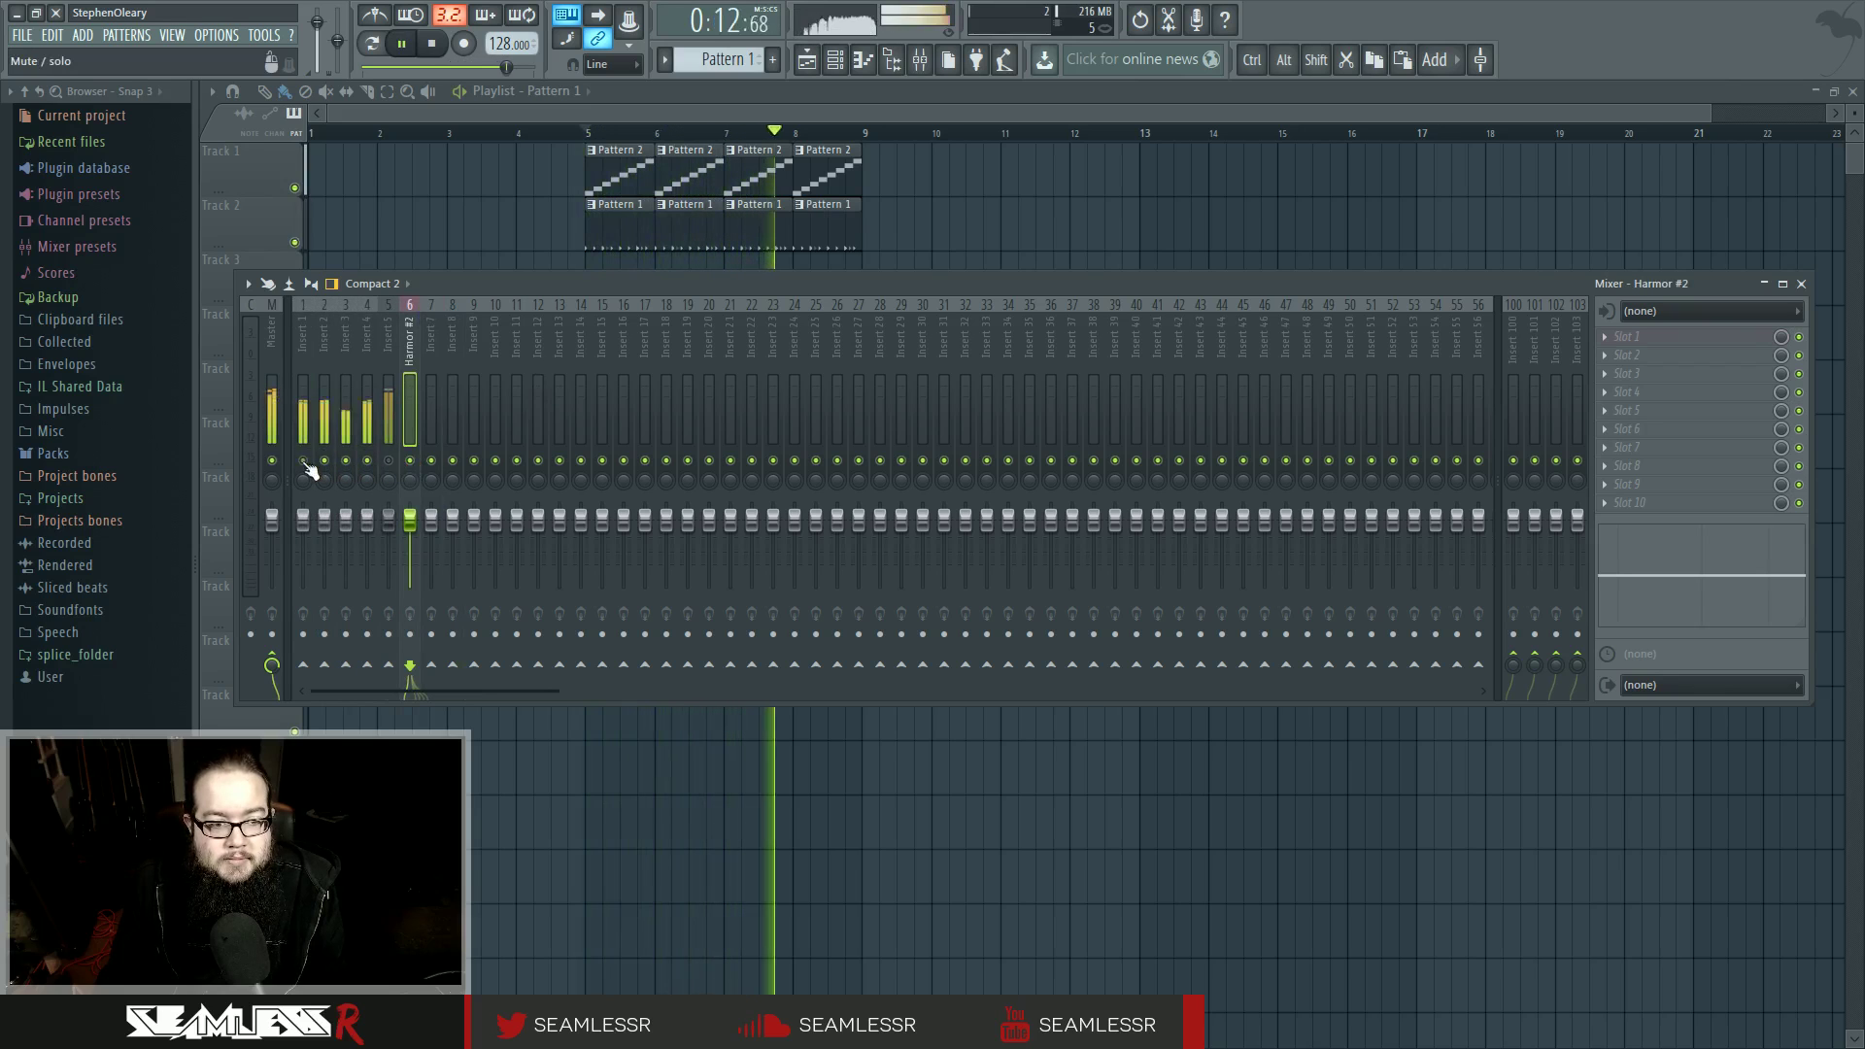
left_click(299, 305)
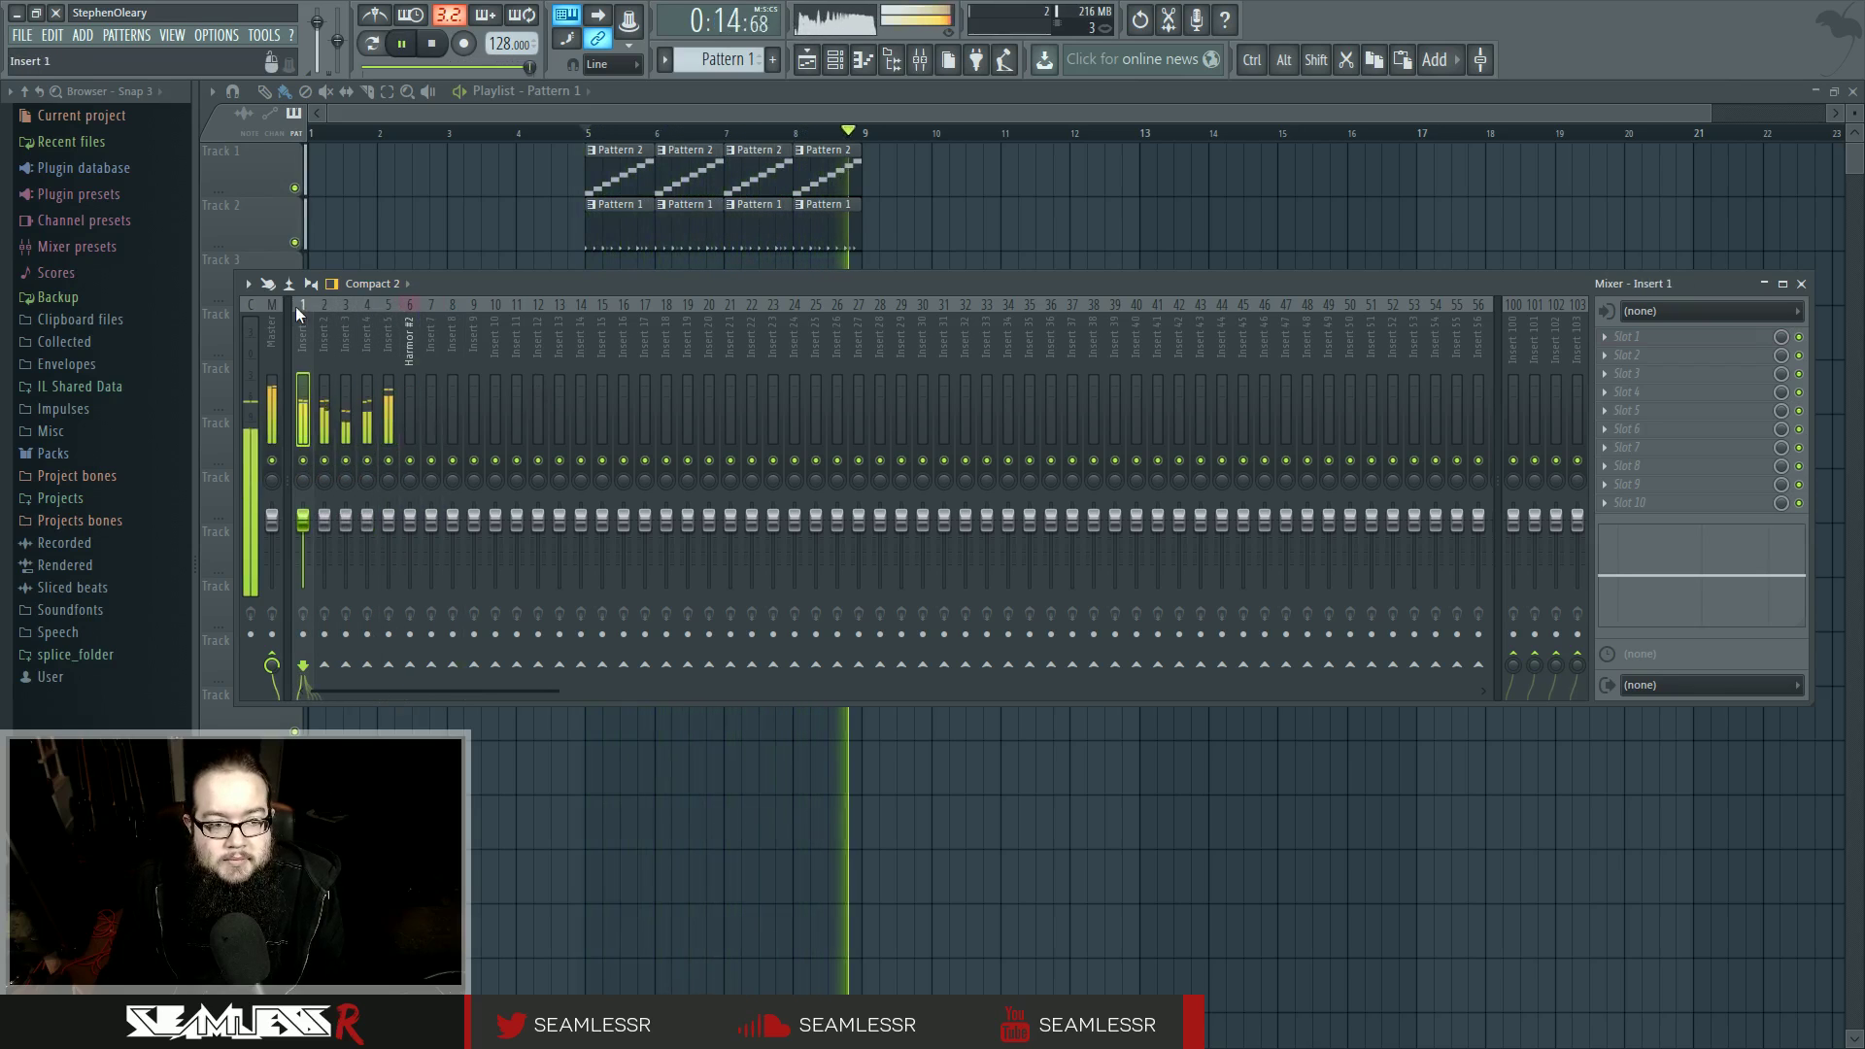
key("space")
left_click_drag(863, 287, 847, 346)
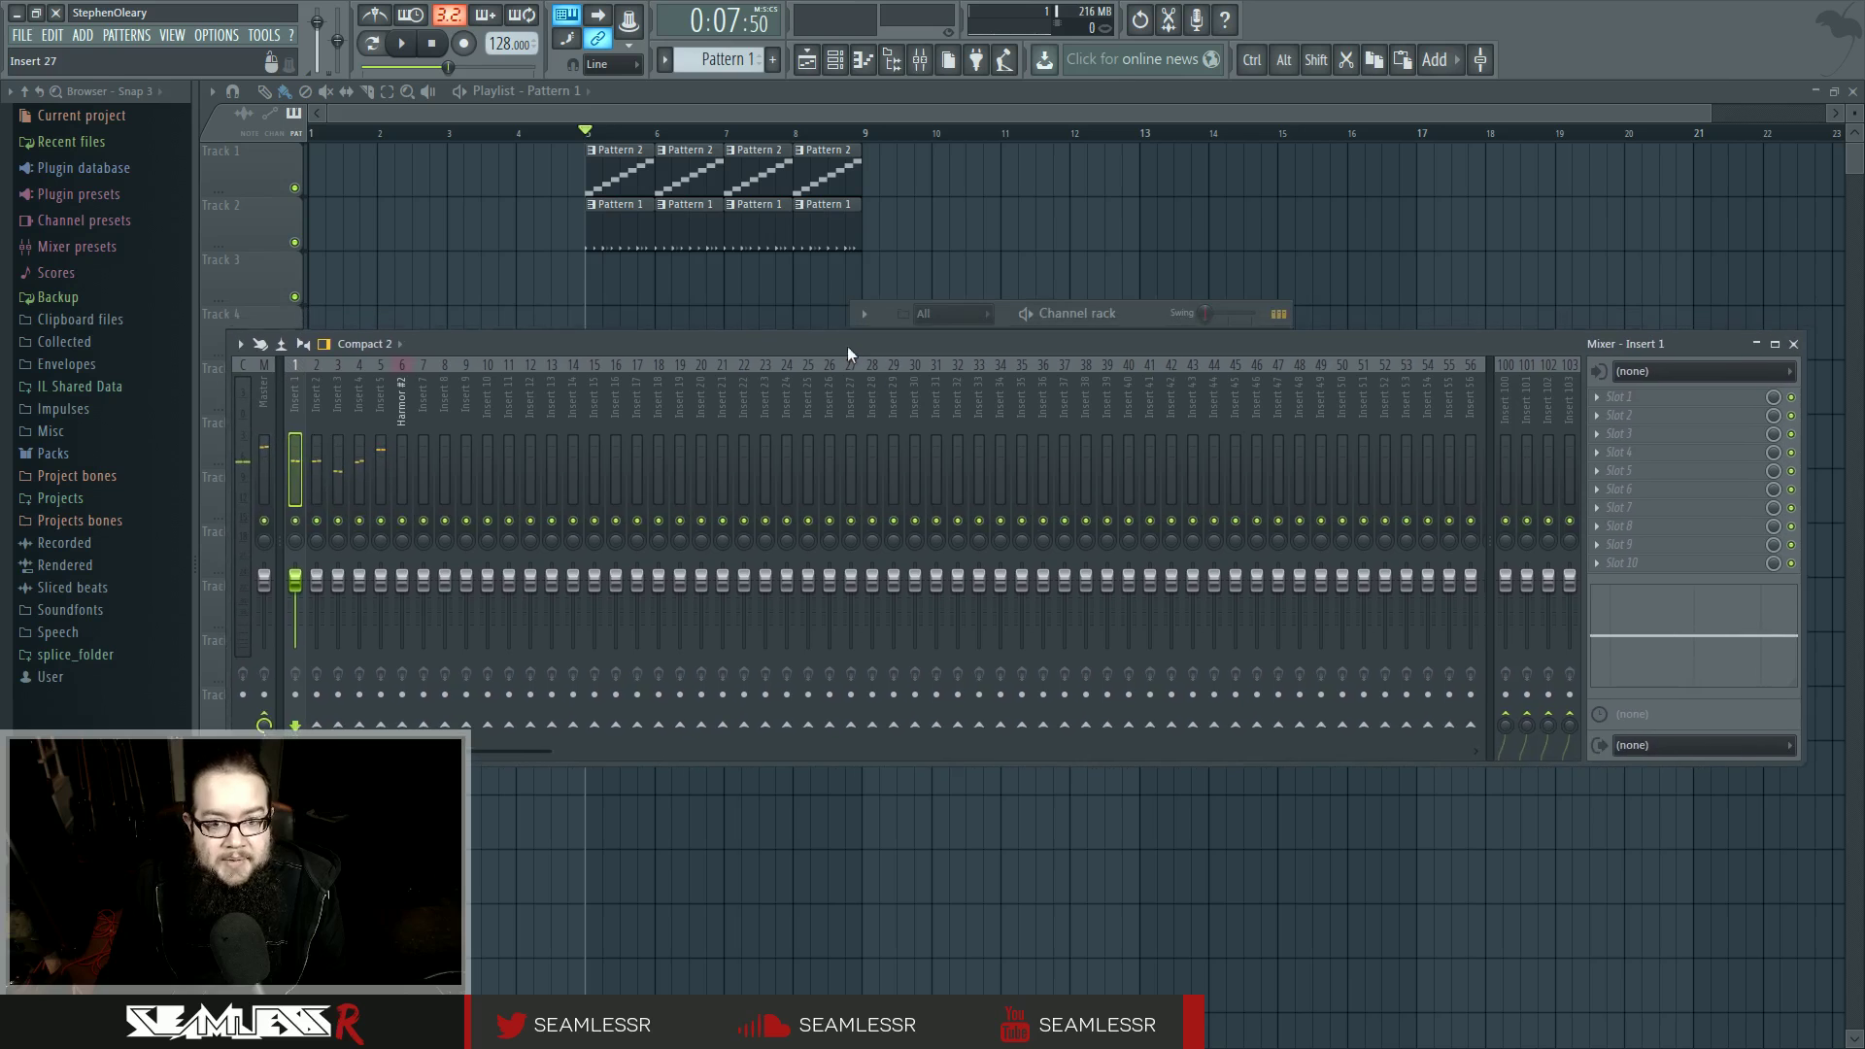
left_click(1793, 343)
left_click_drag(1119, 307, 1231, 410)
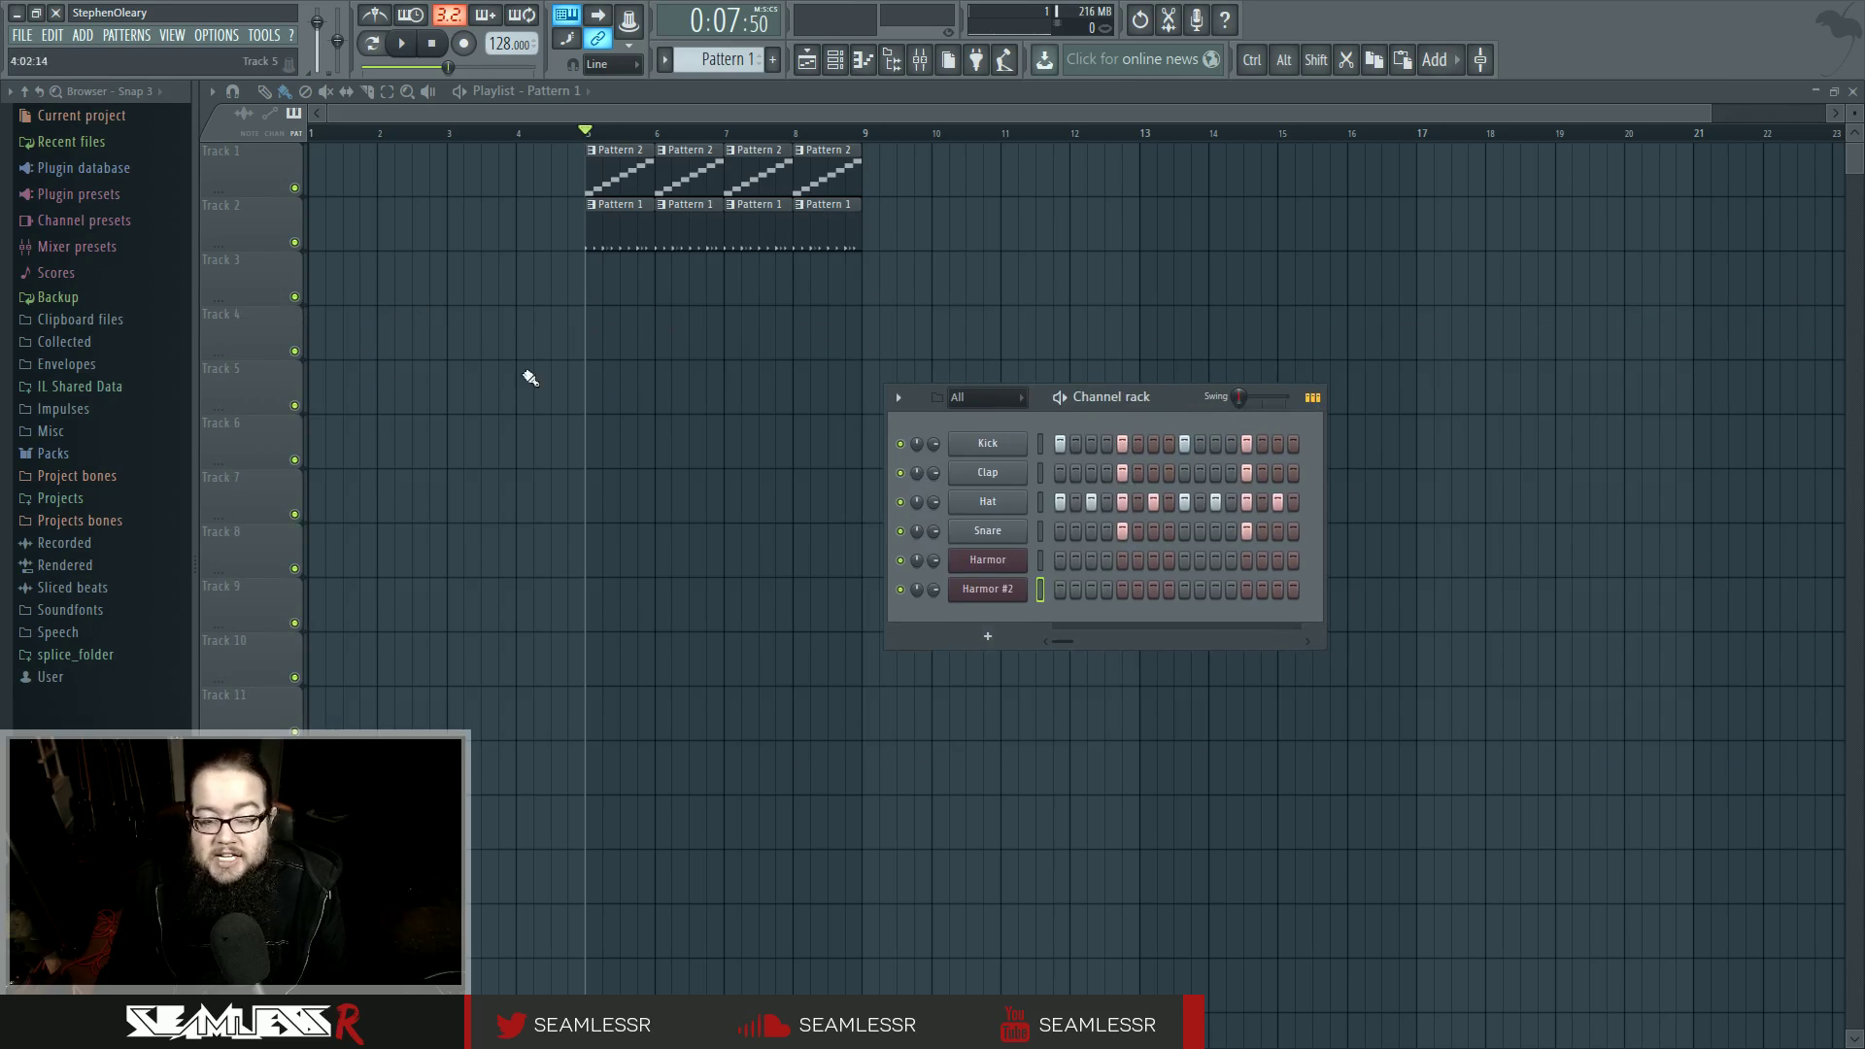
Hide the Channel rack with F6 so the Playlist shows, then open the File menu.
key("F6")
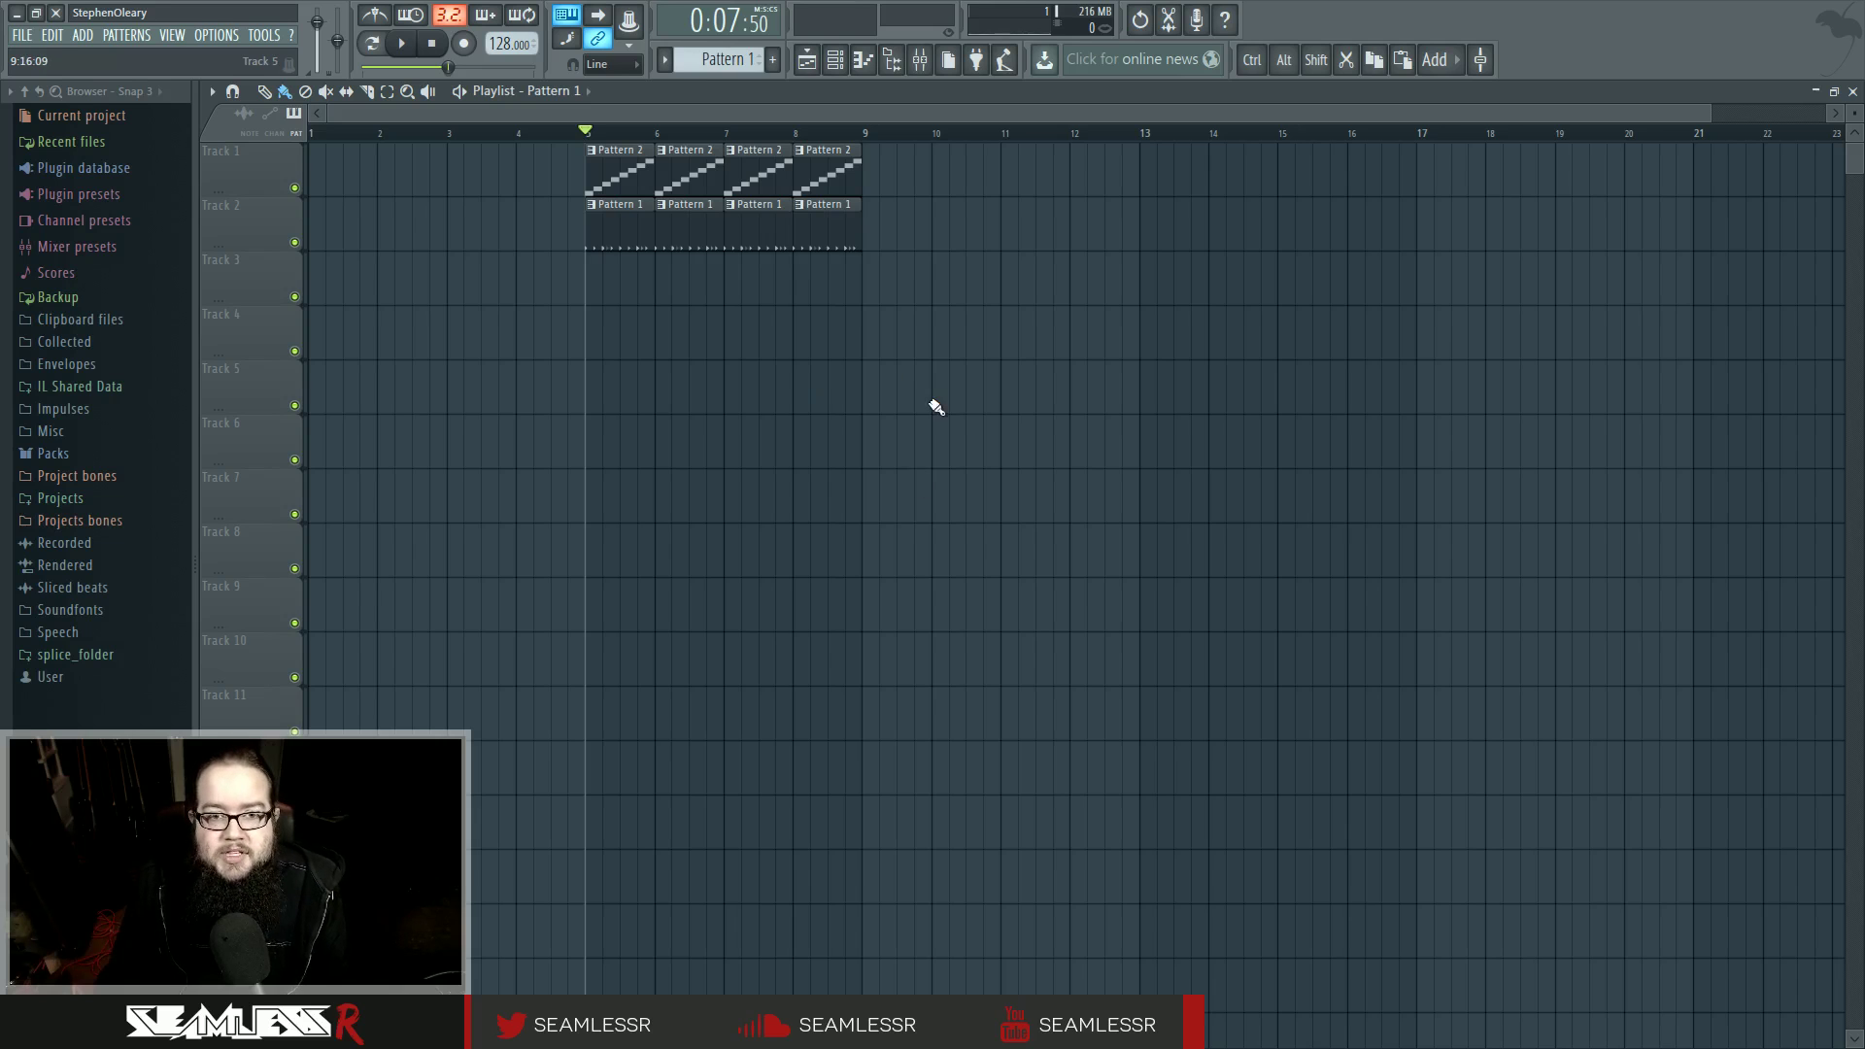
left_click(23, 36)
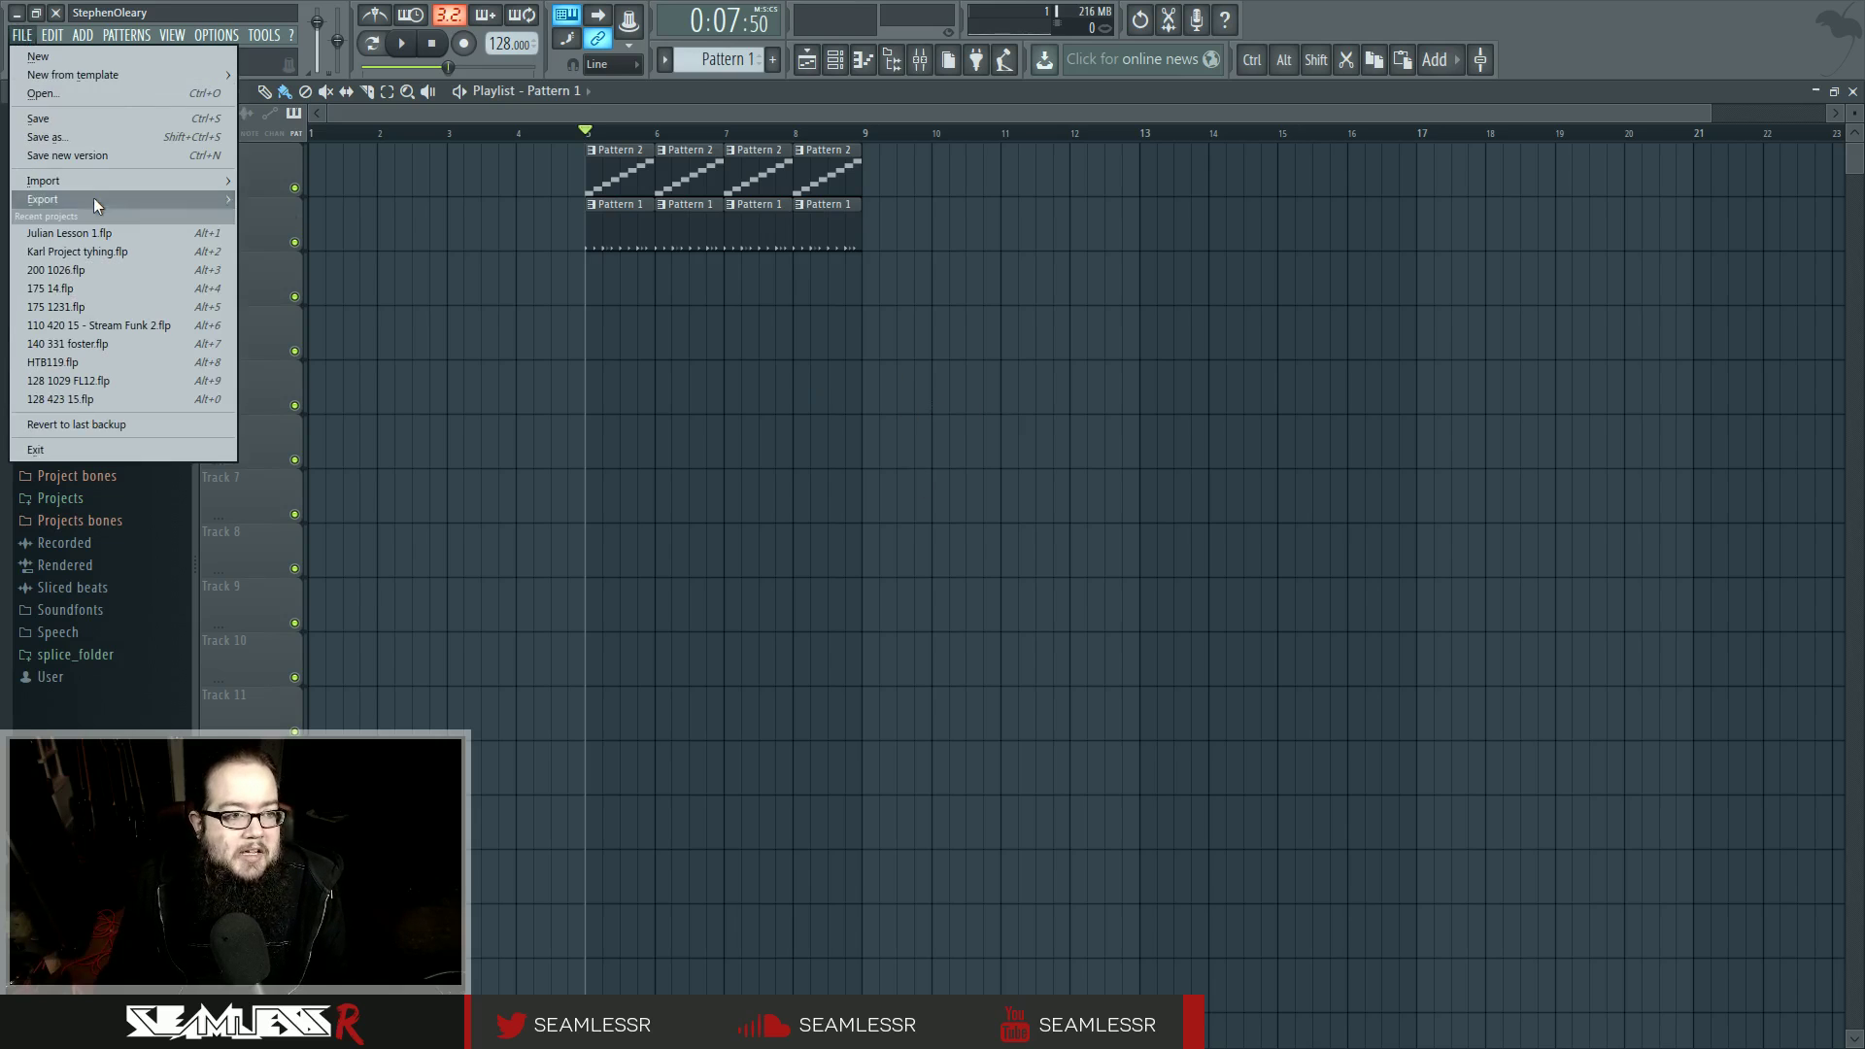
Export the song as a WAV file named 'zero to hero' and move the render dialog aside.
mouse_move(97, 198)
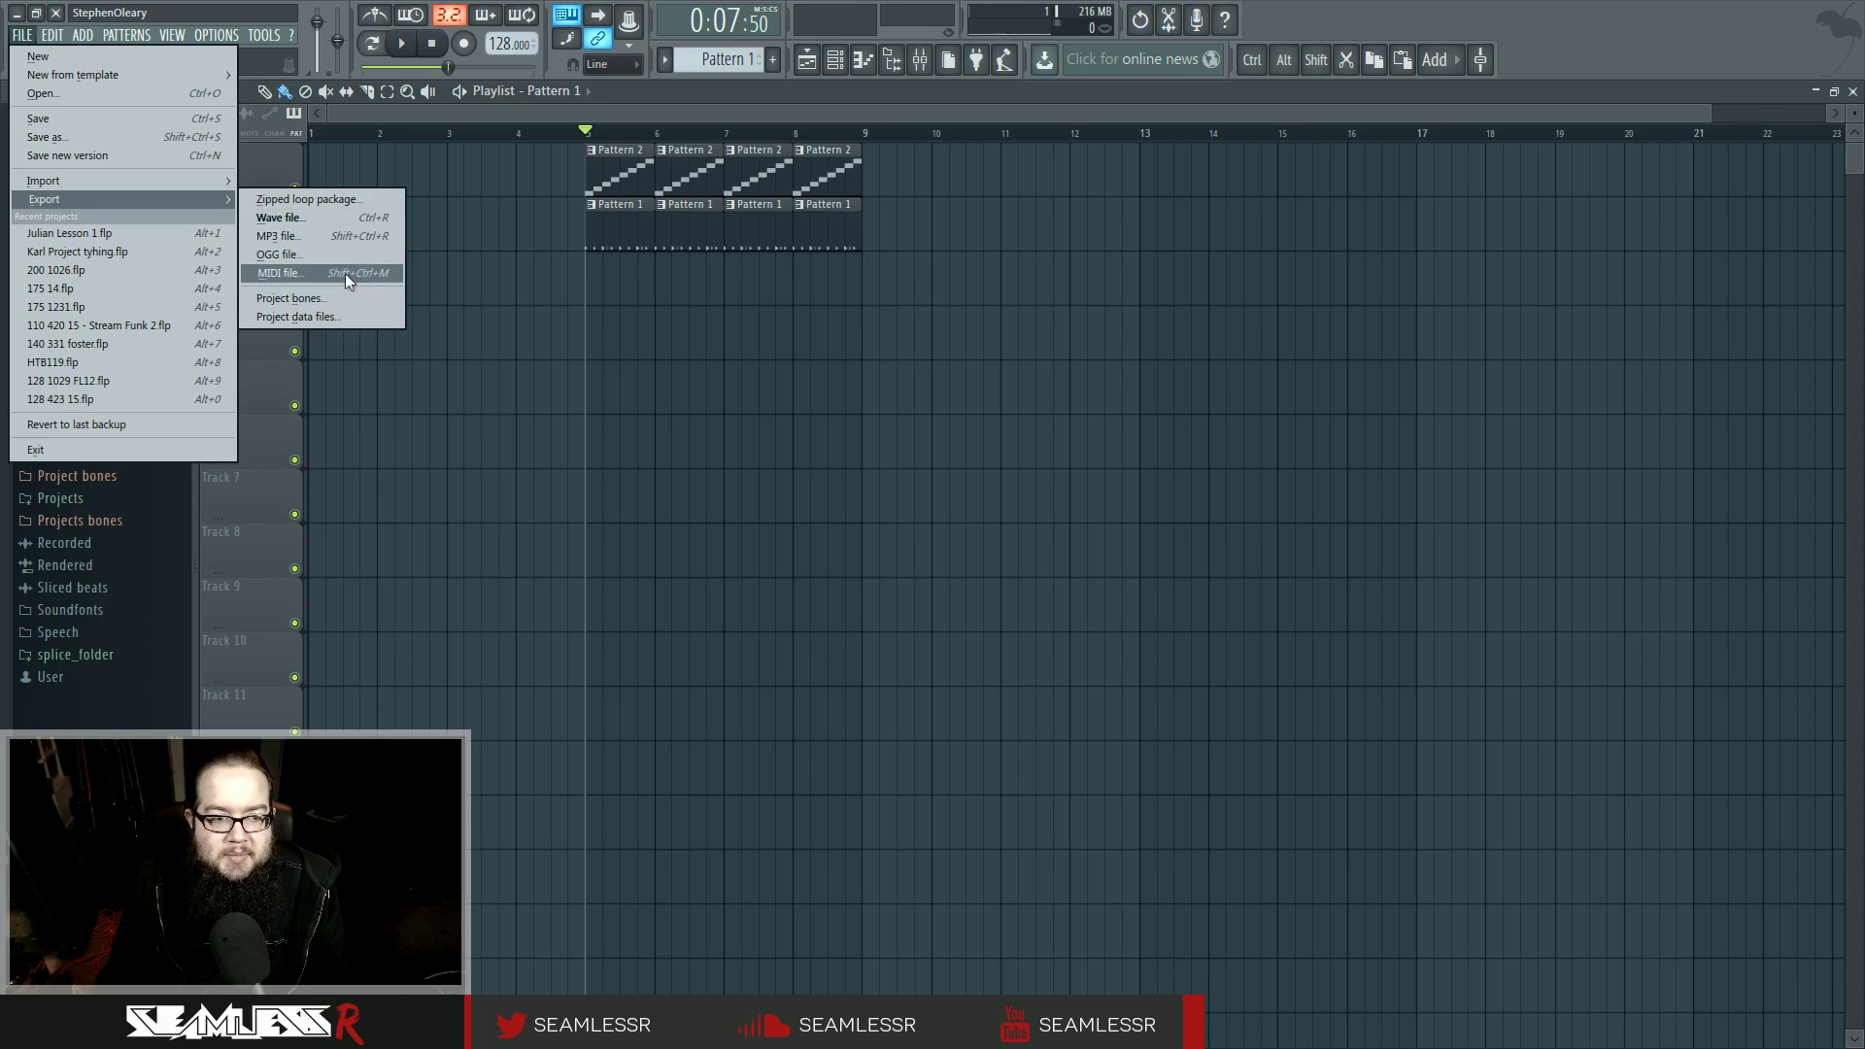
left_click(353, 219)
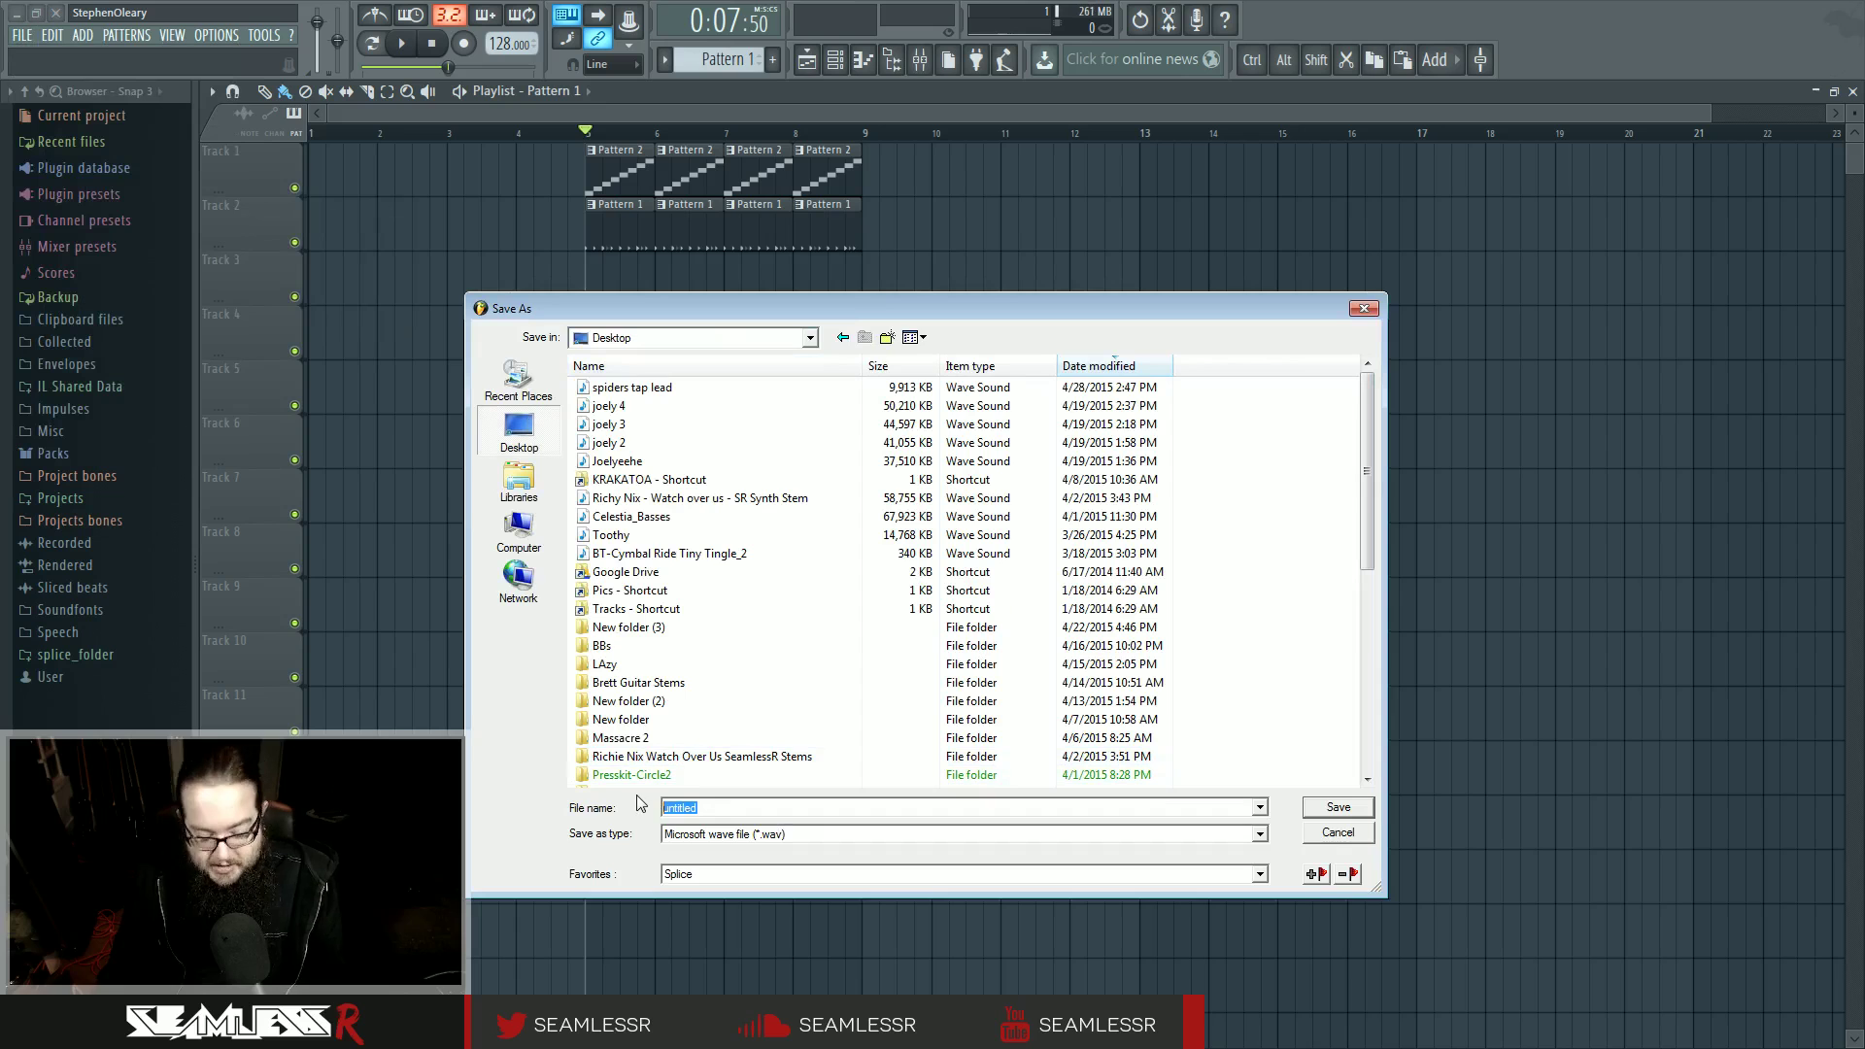
type("zero to hero")
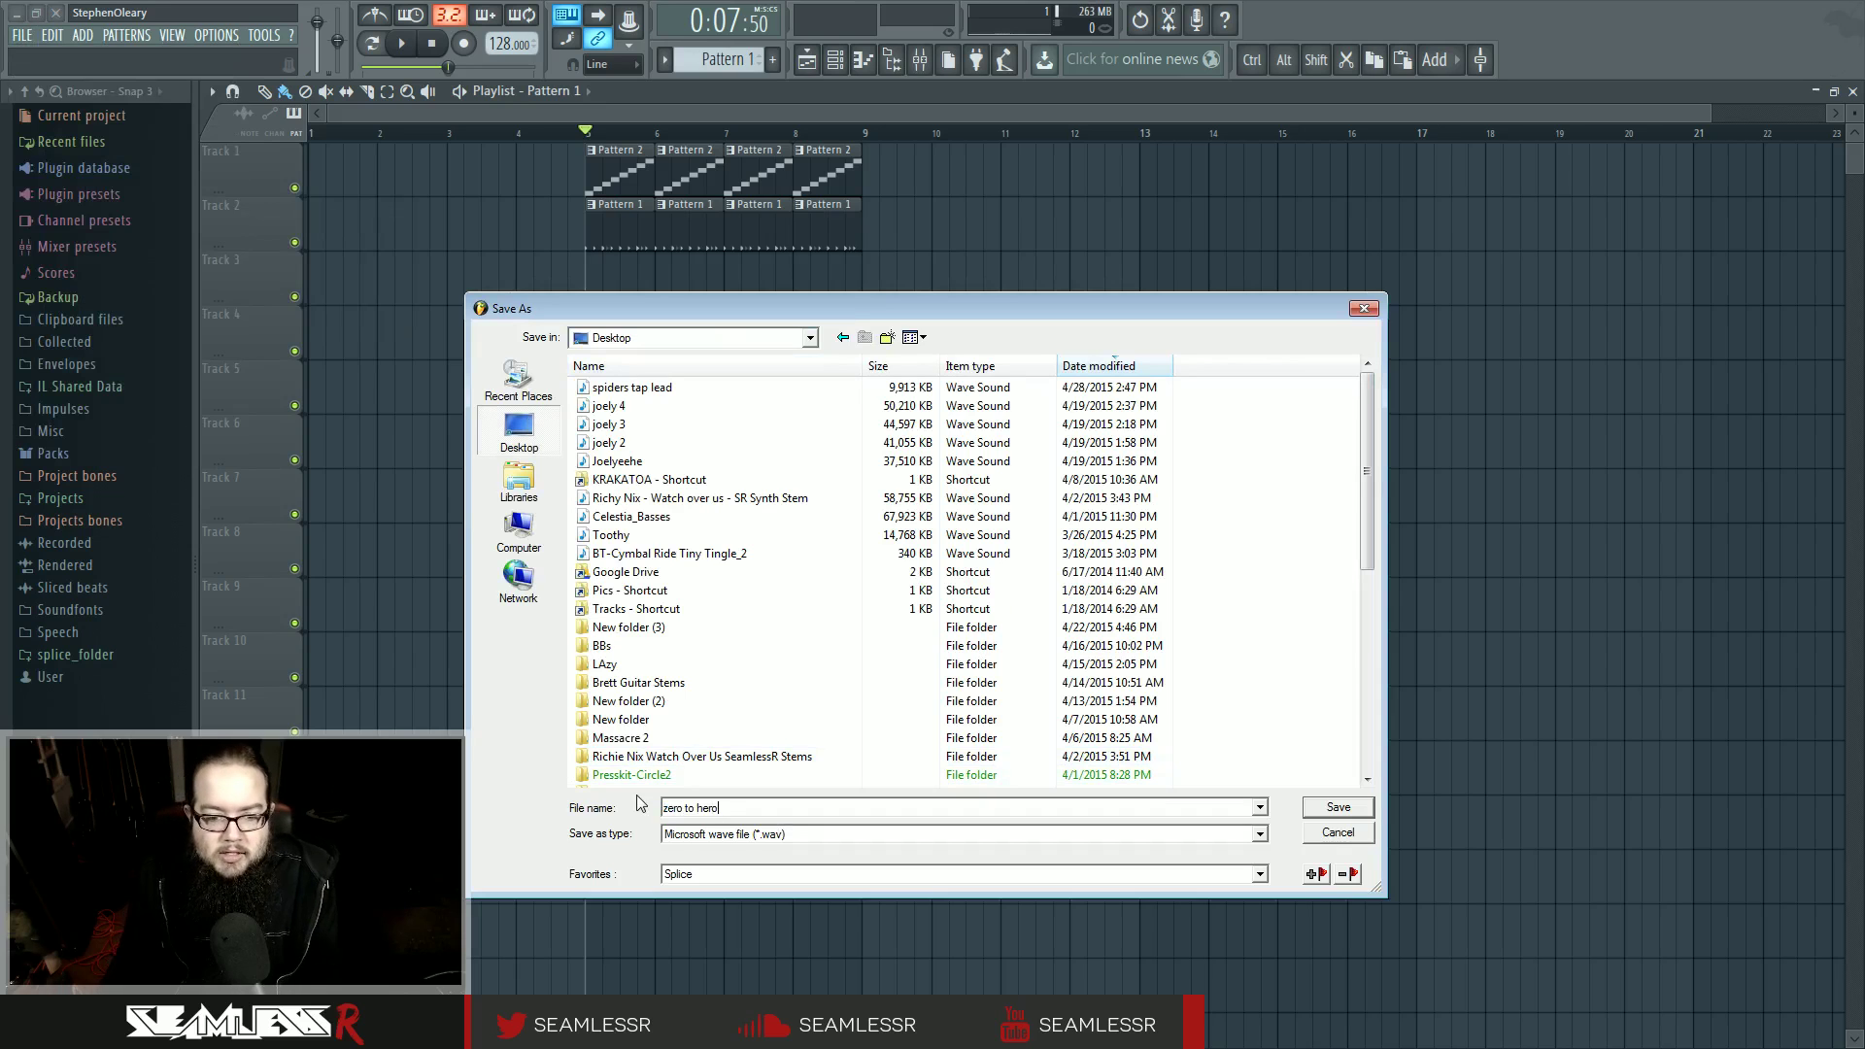
left_click(1339, 807)
left_click_drag(917, 316, 1130, 270)
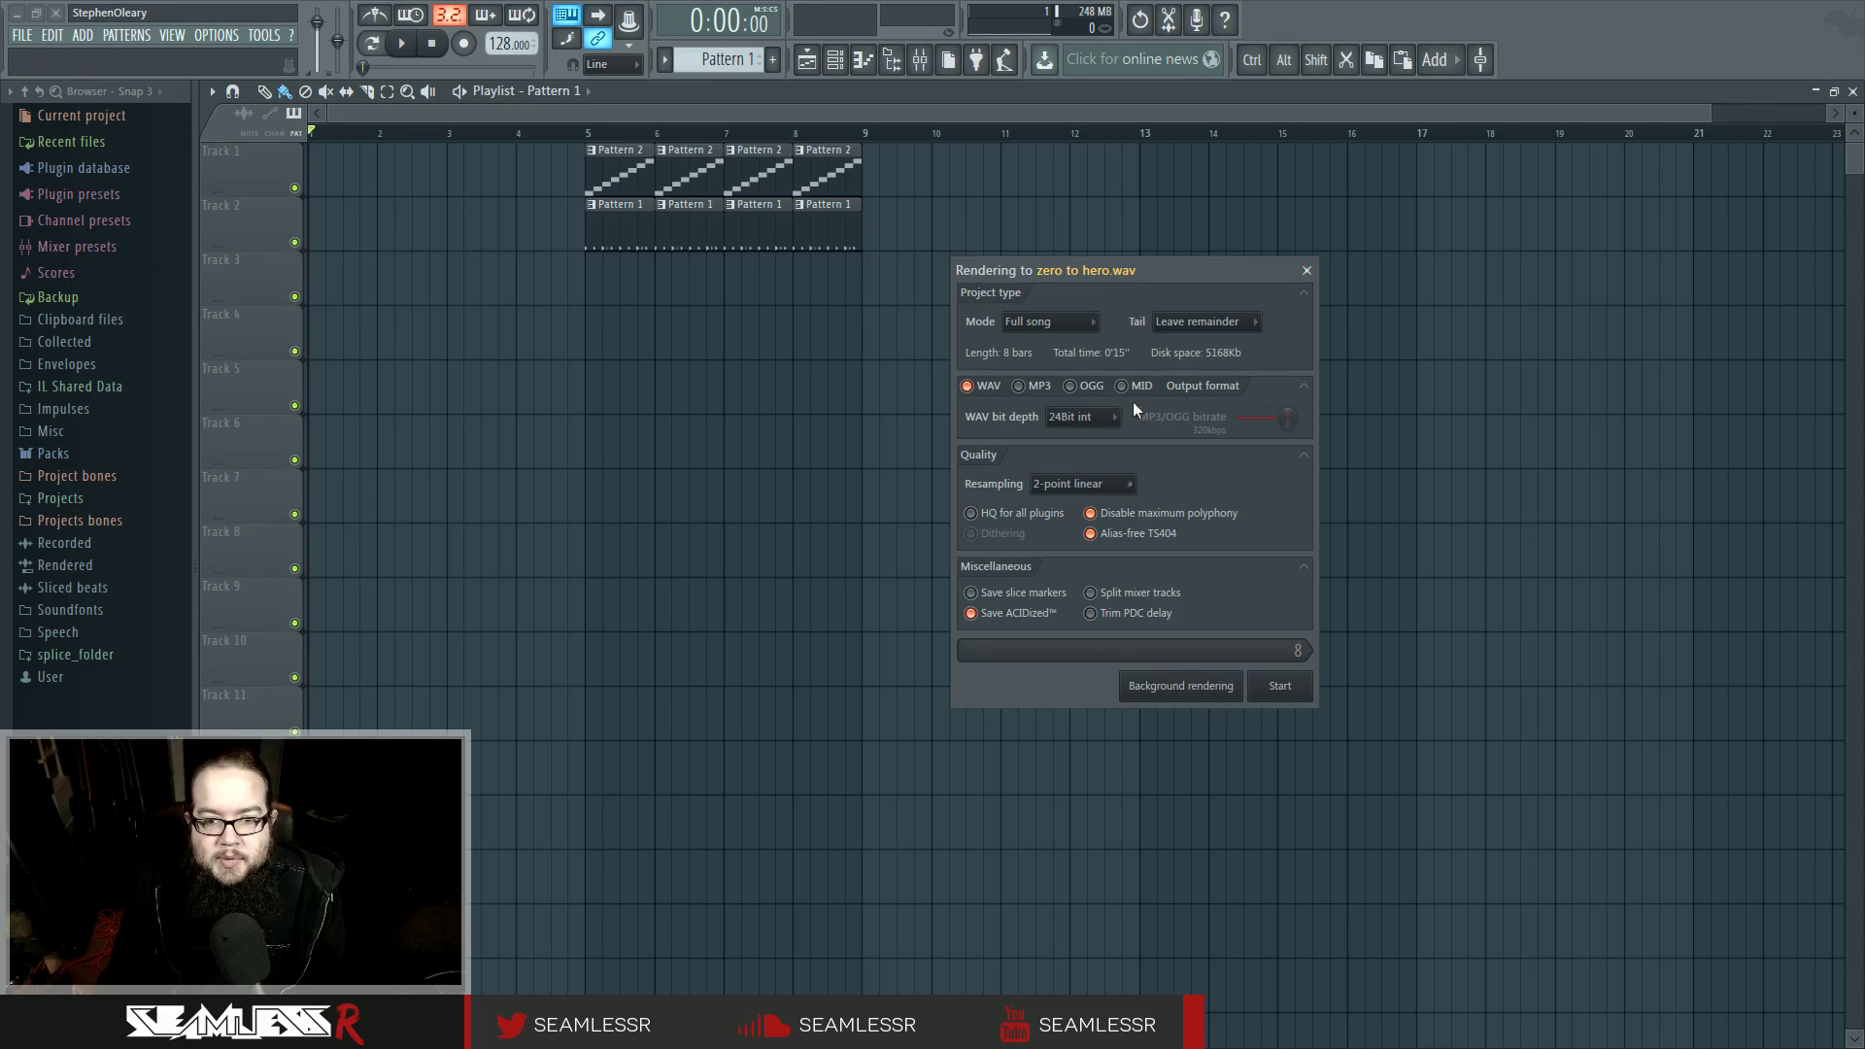
Set the output format to MP3 only, leaving WAV and OGG unchecked.
left_click(1036, 386)
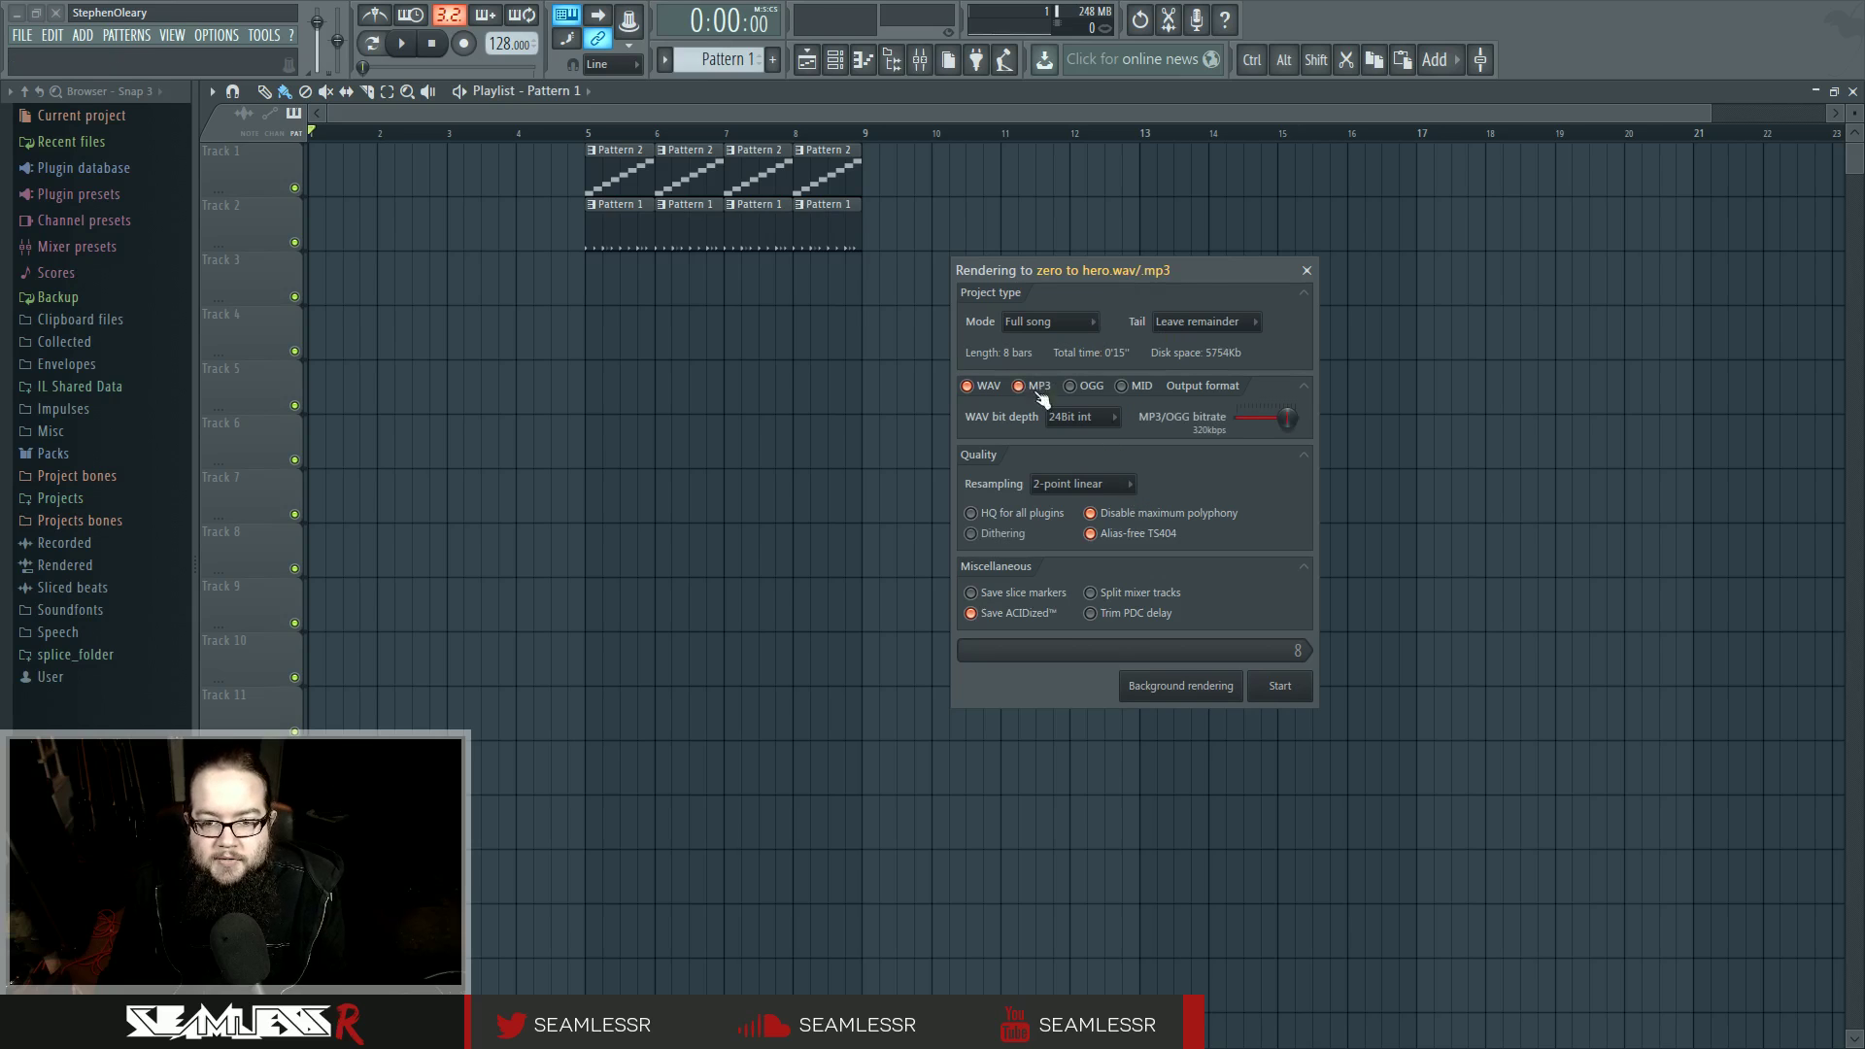
left_click(1095, 388)
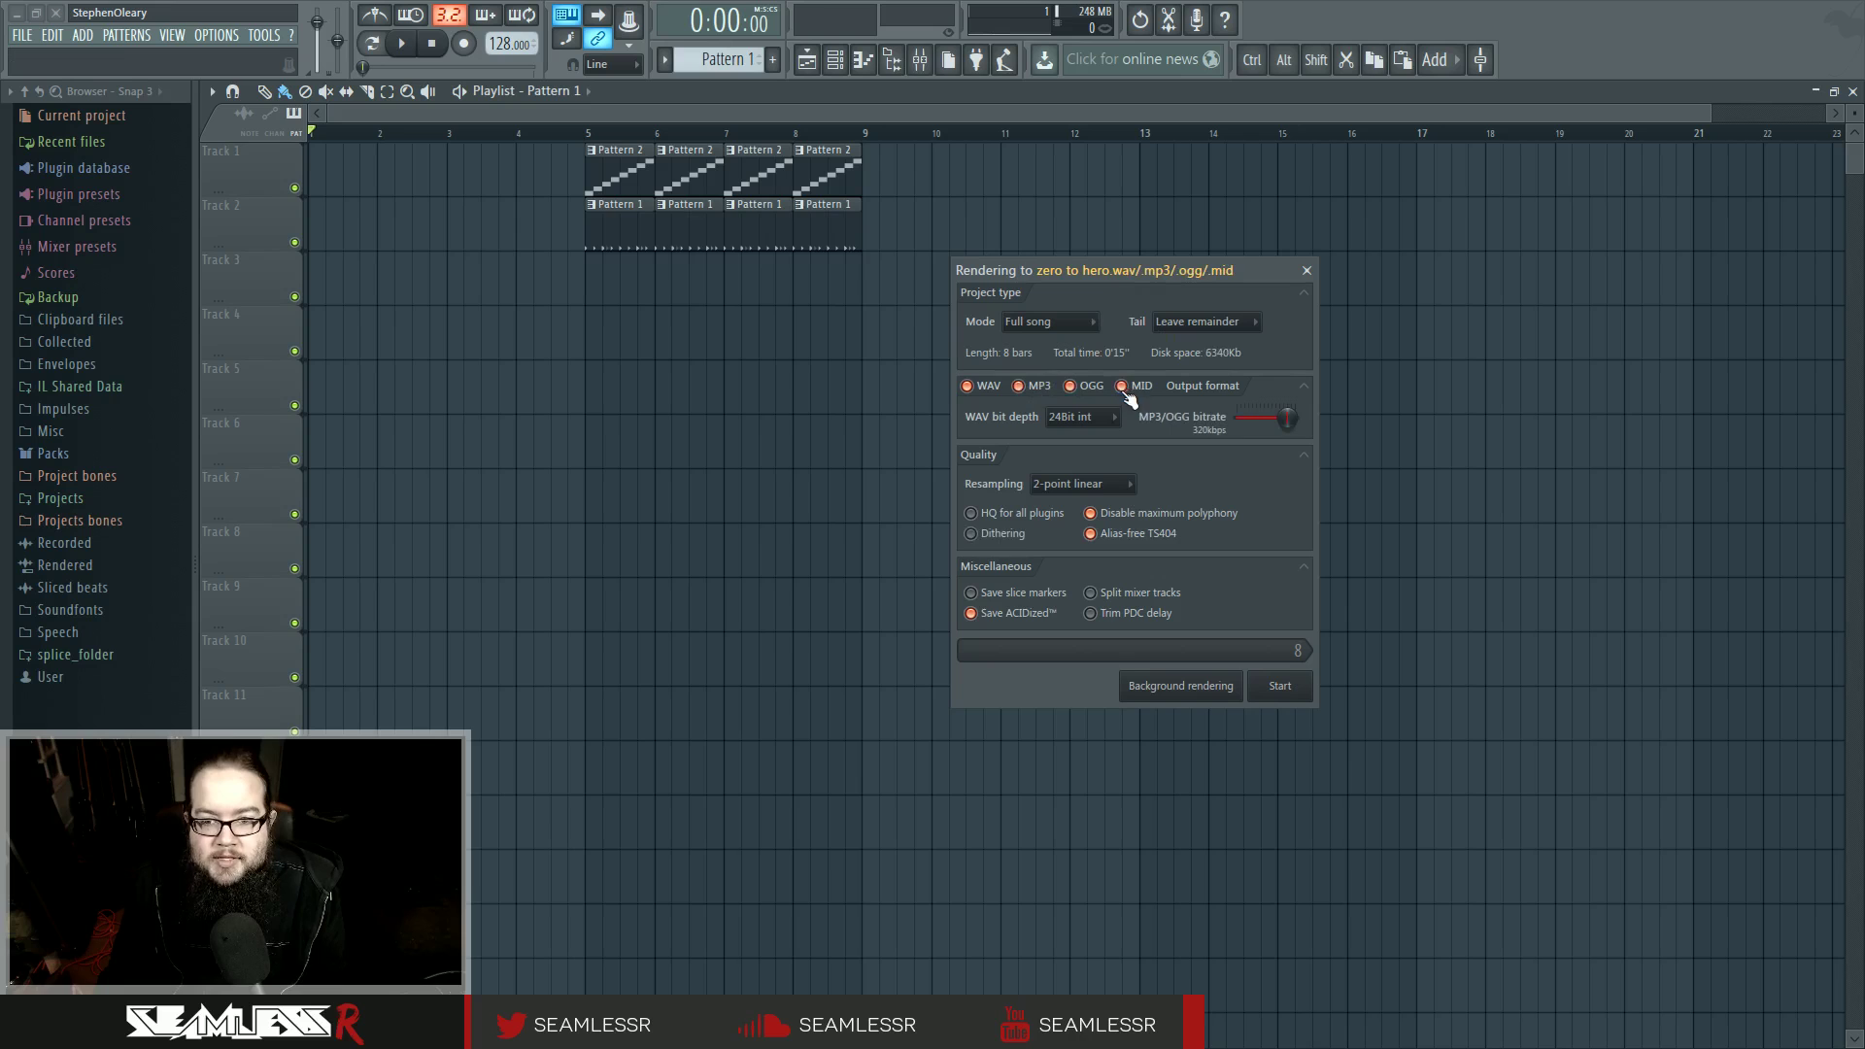
left_click(1063, 389)
left_click(1018, 386)
left_click(1069, 387)
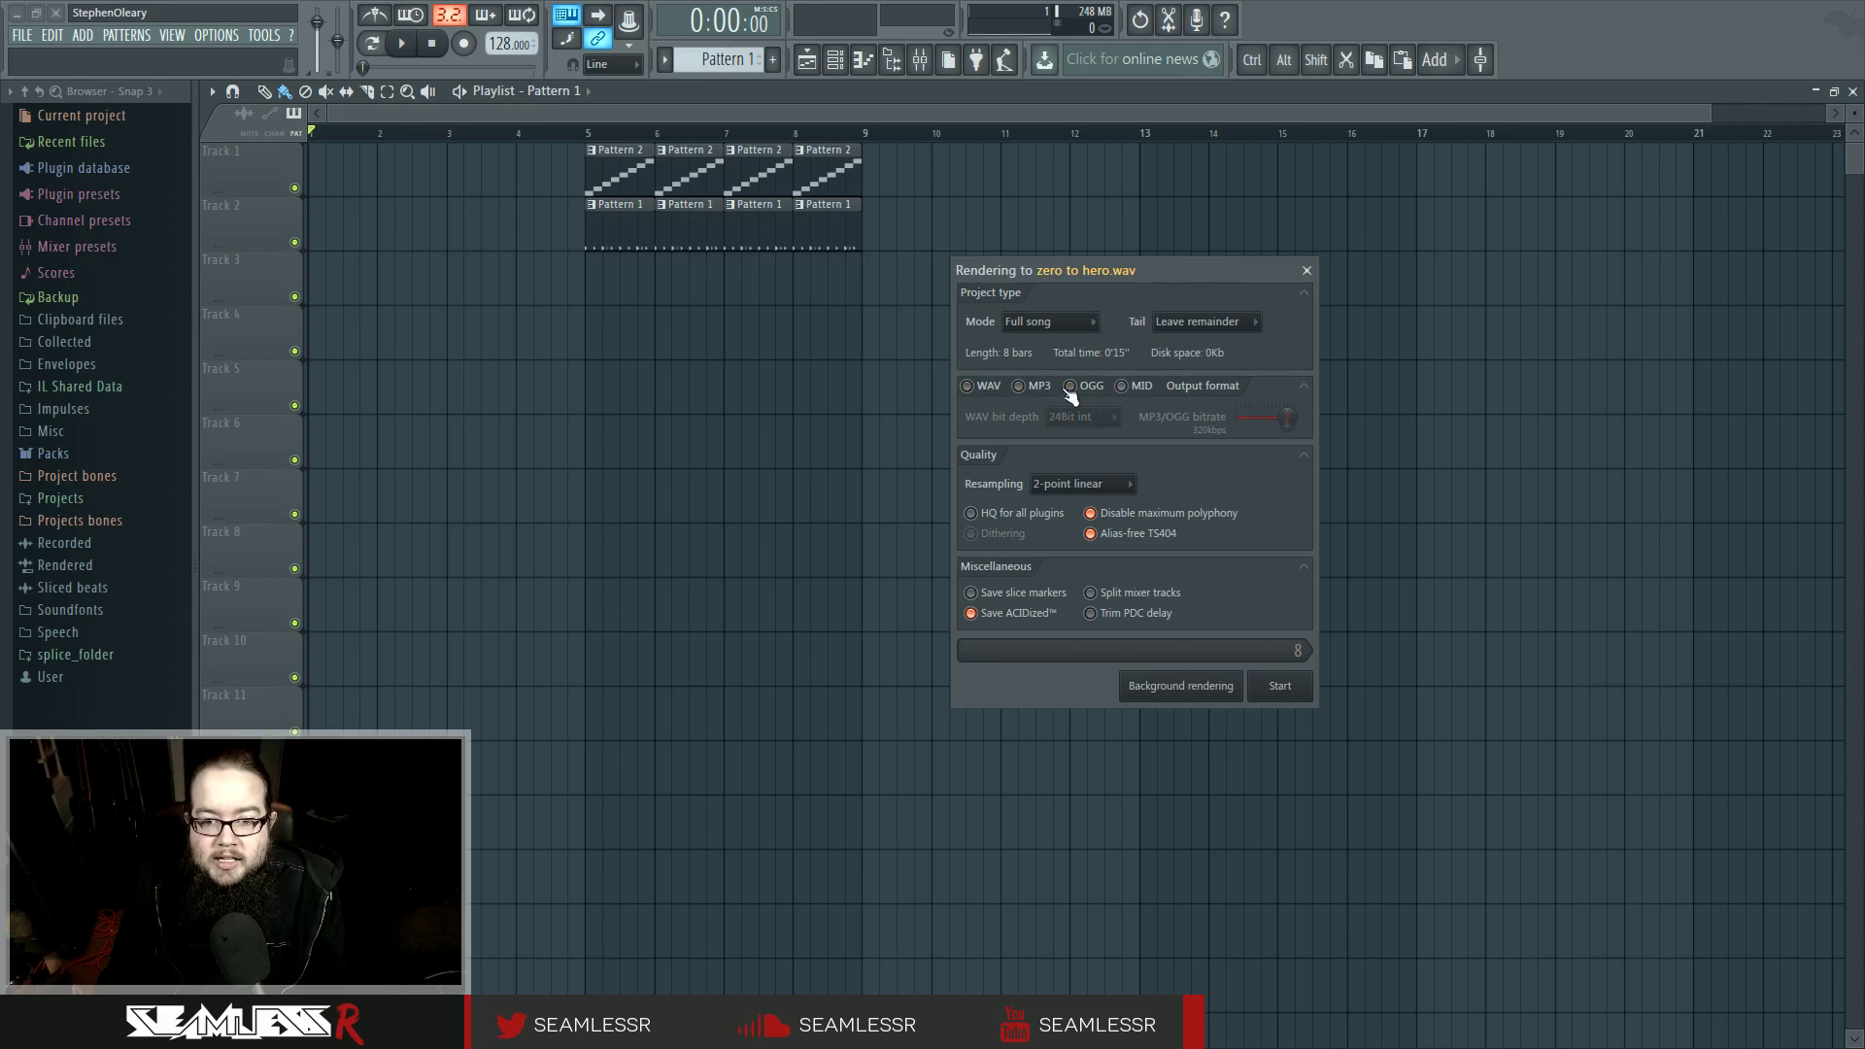
left_click(989, 391)
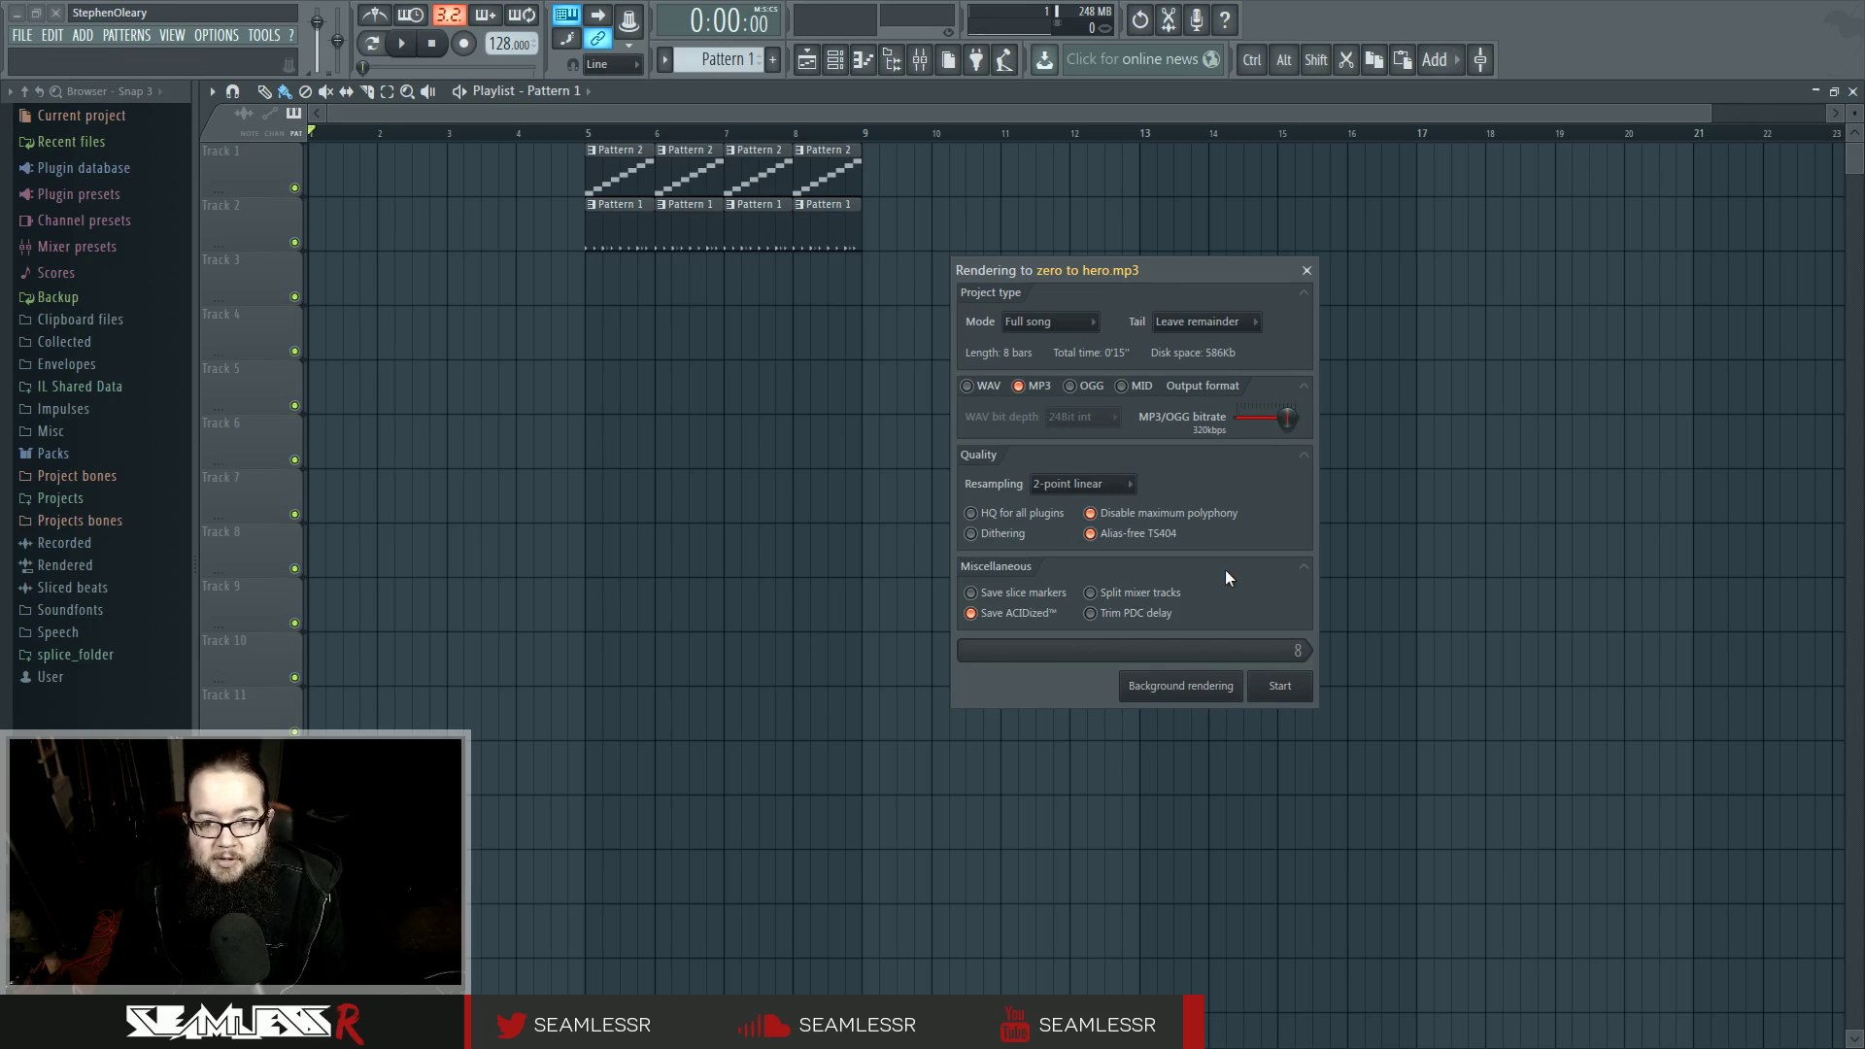
Keep the render mode on Full song and start the MP3 render.
left_click(1063, 320)
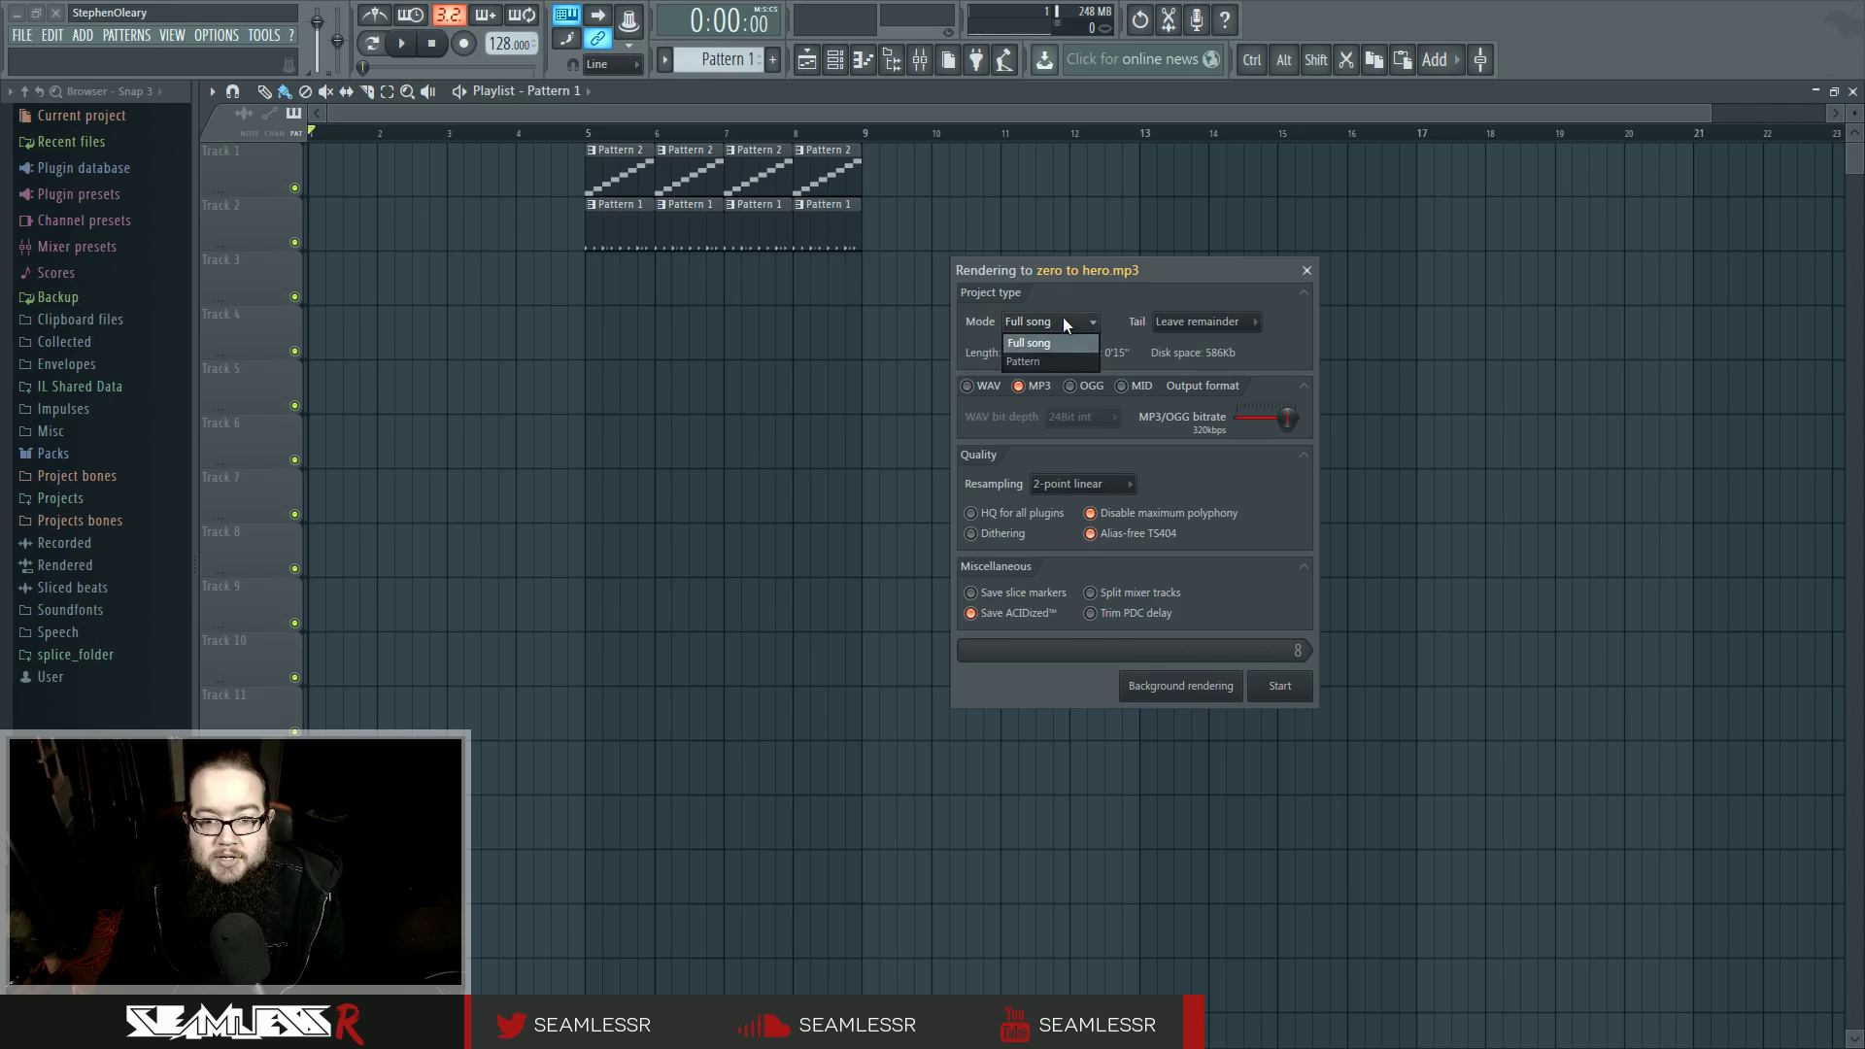
left_click(1067, 345)
left_click(1066, 322)
left_click(1066, 342)
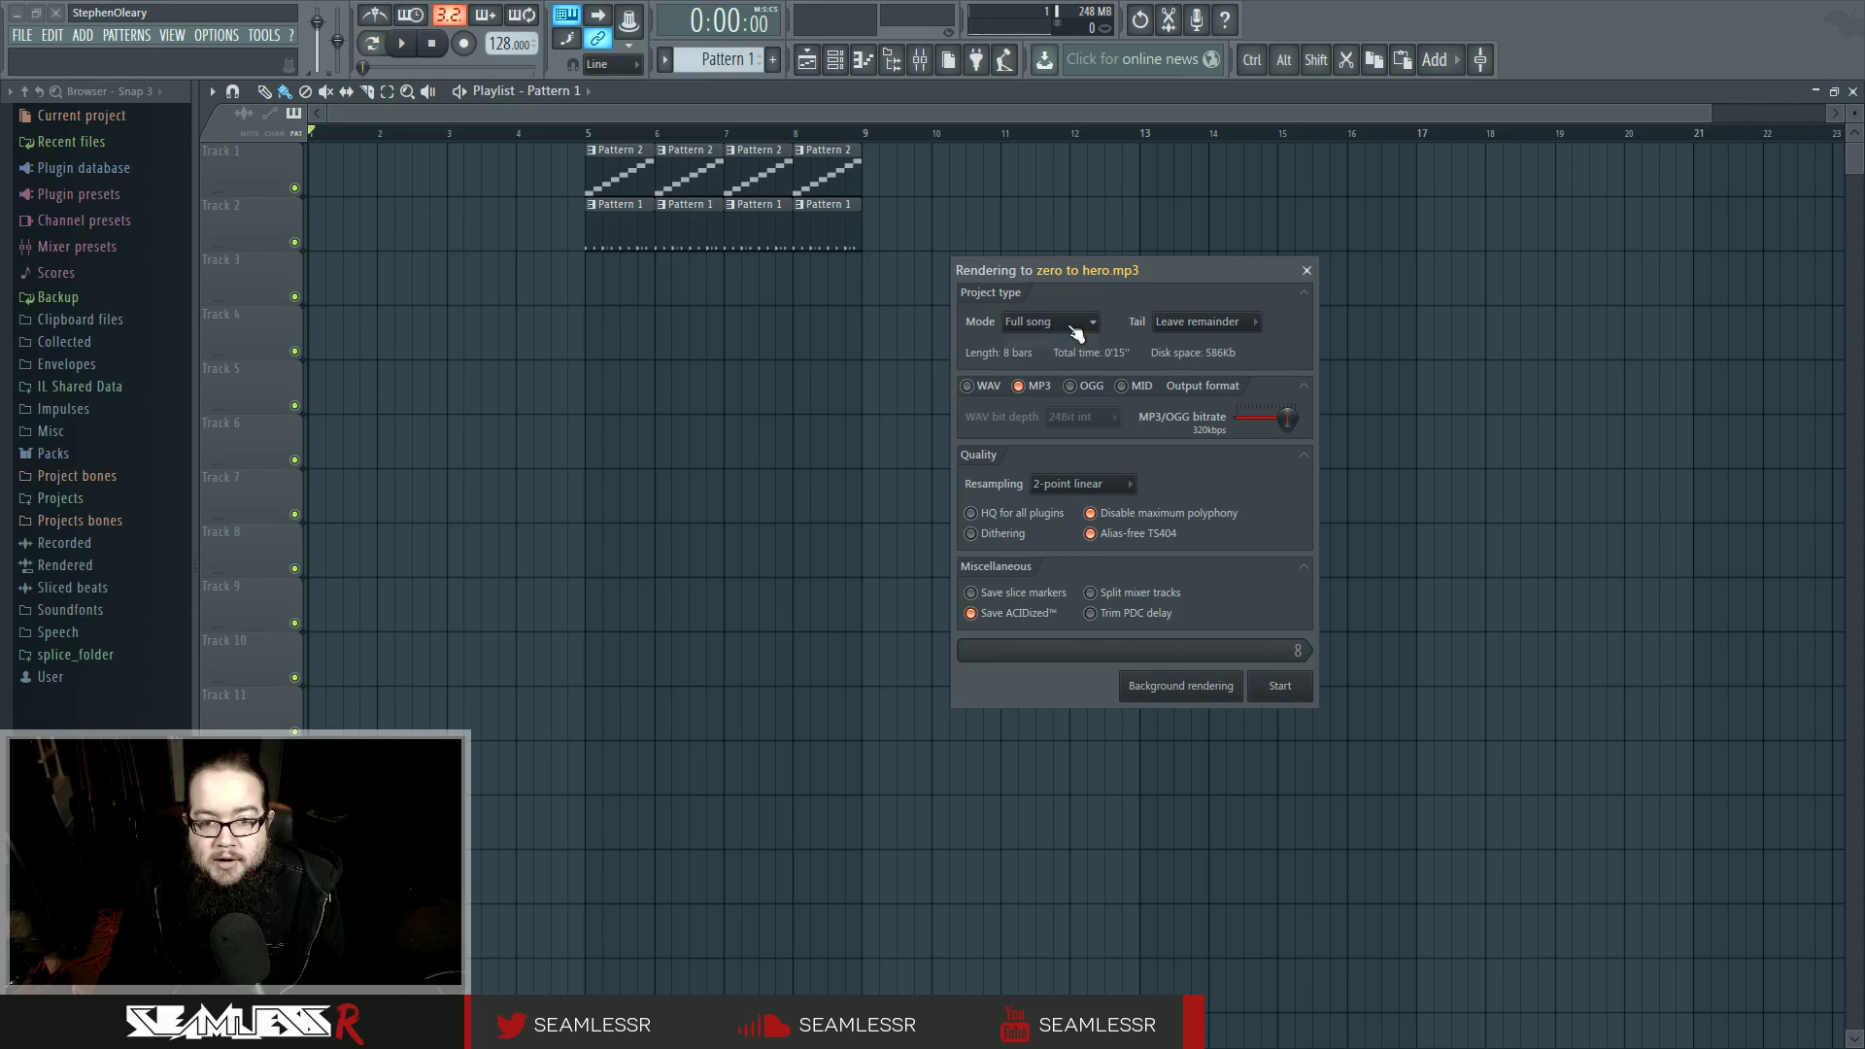
left_click(1071, 326)
left_click(1069, 336)
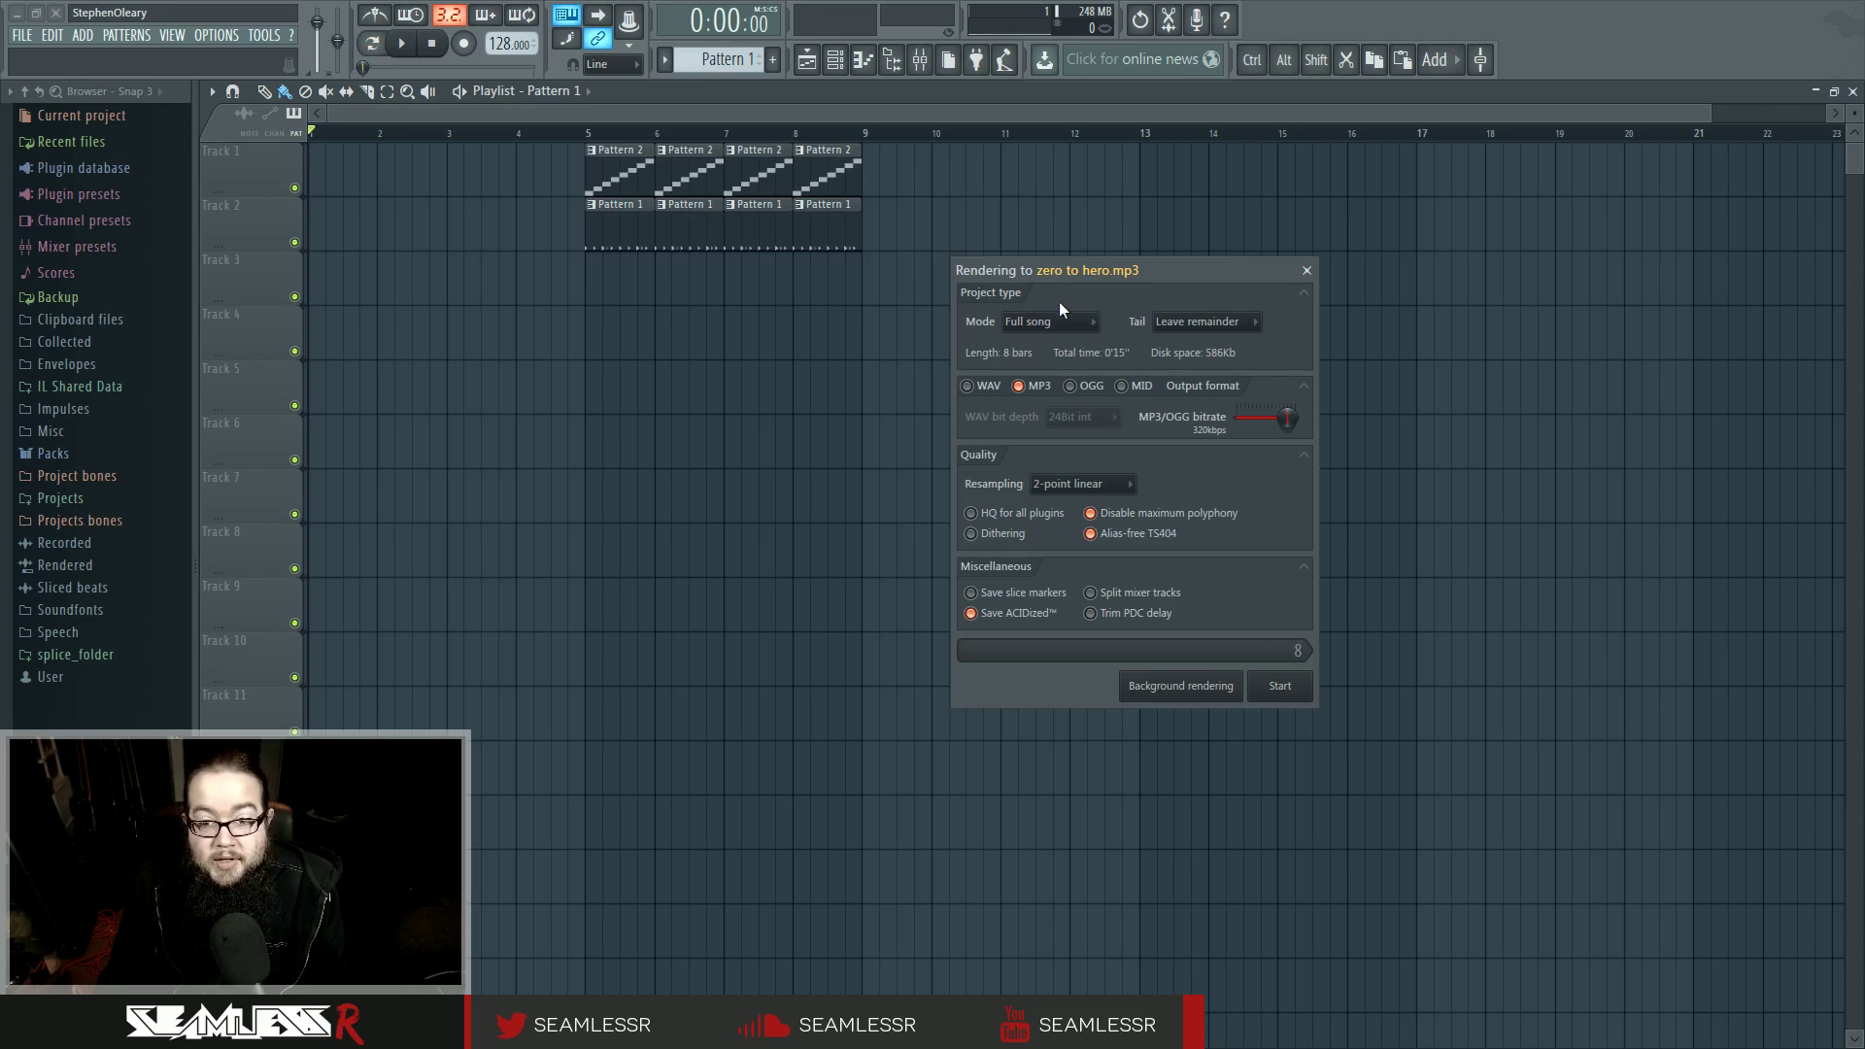
left_click(1066, 321)
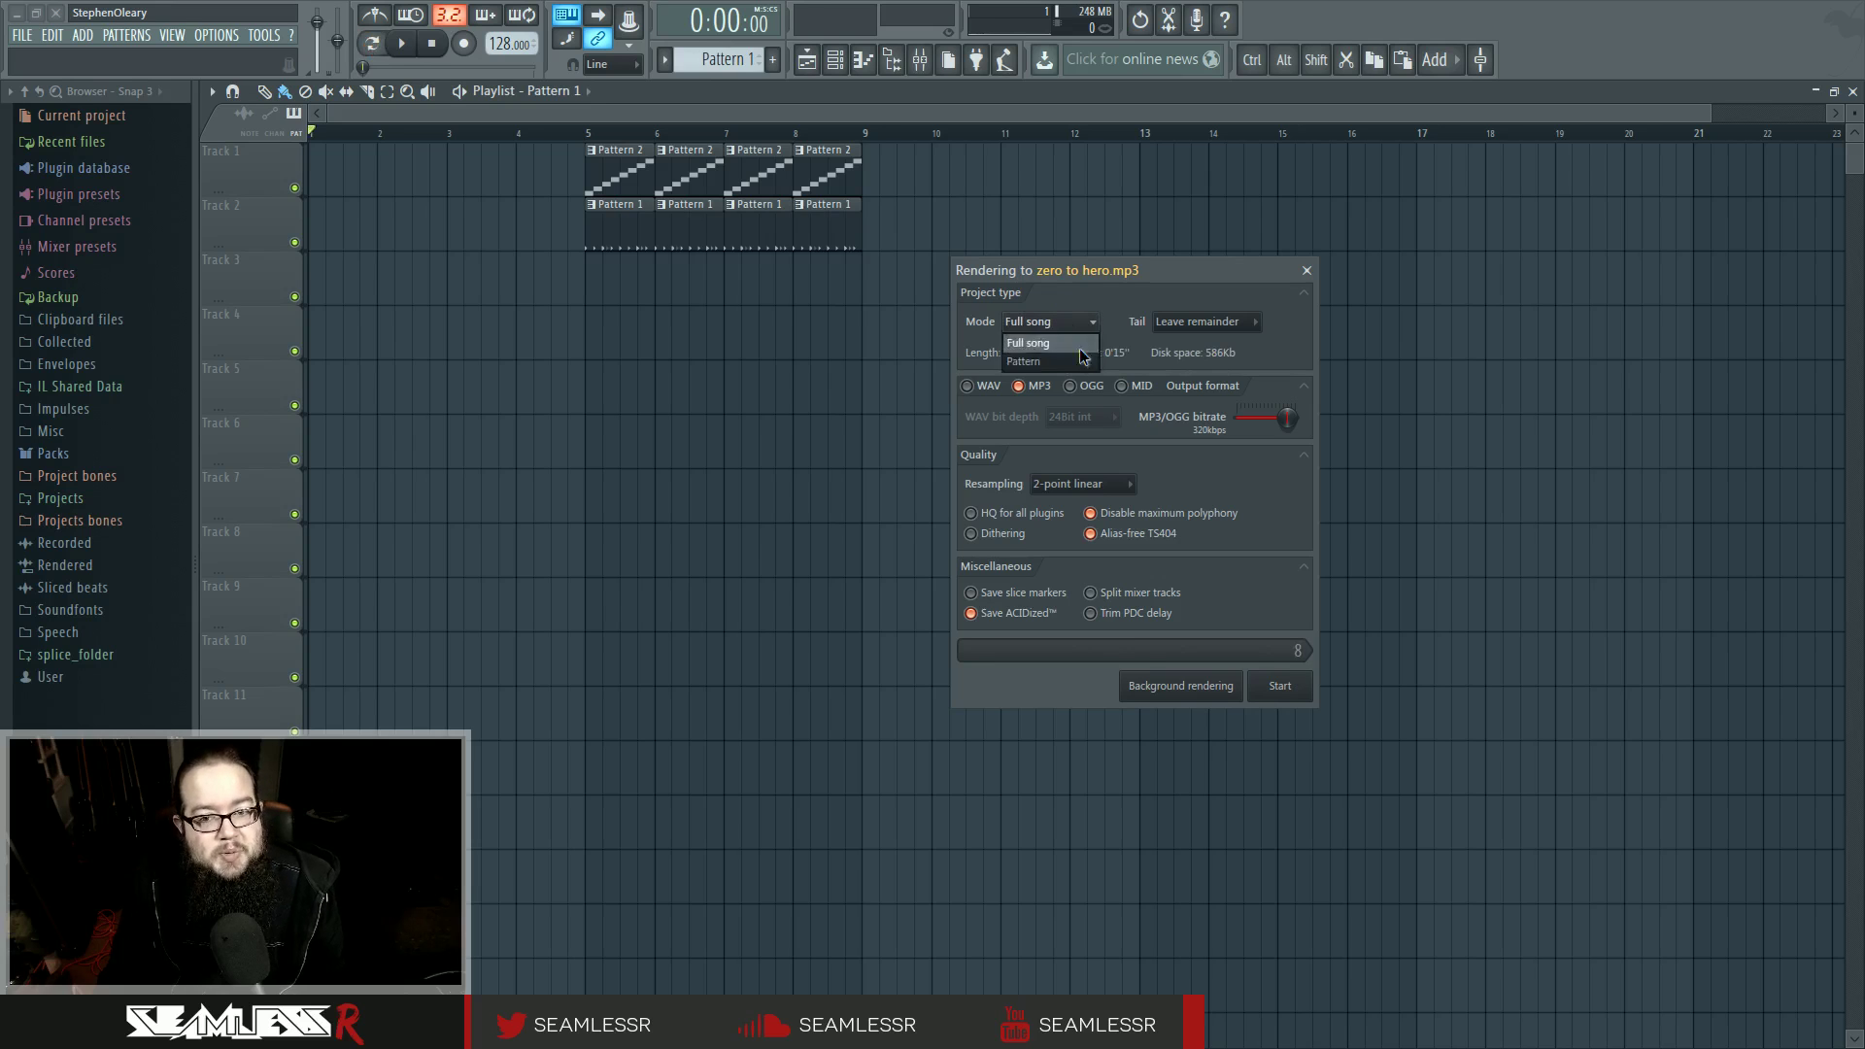
left_click(1080, 346)
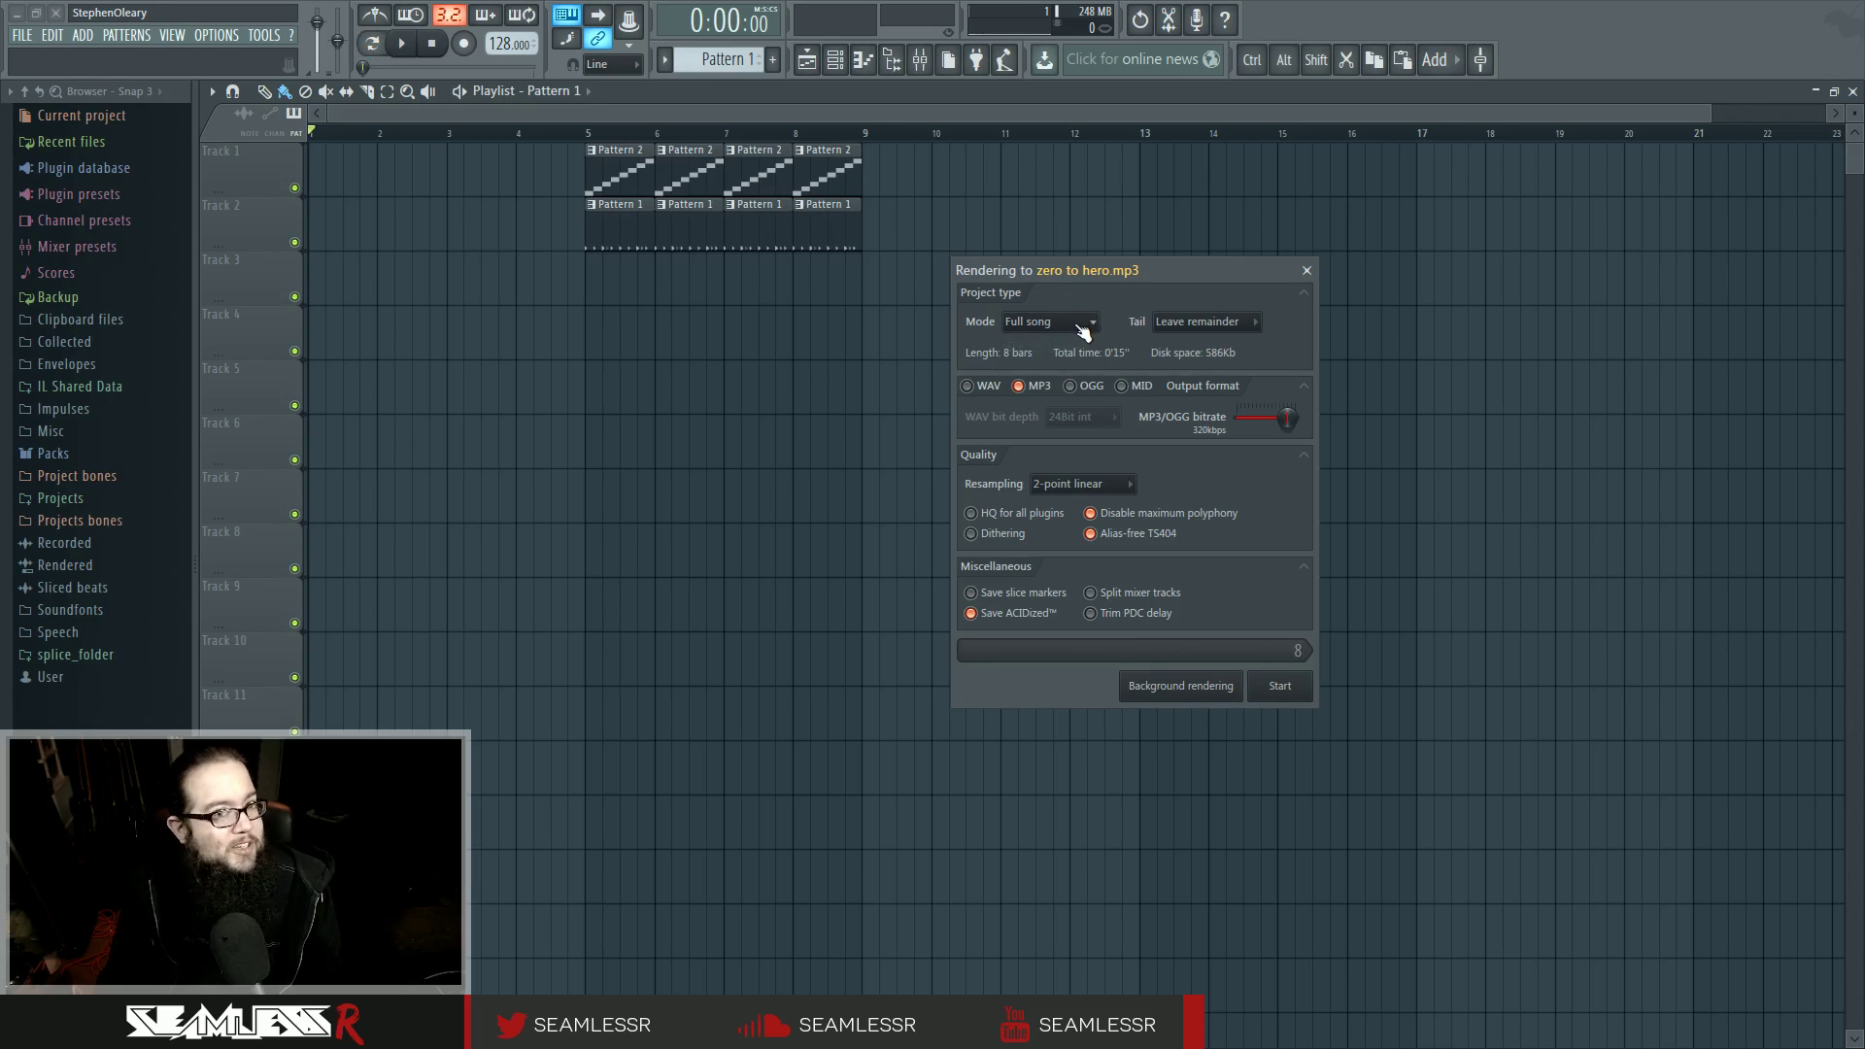
left_click(1086, 330)
left_click(1071, 342)
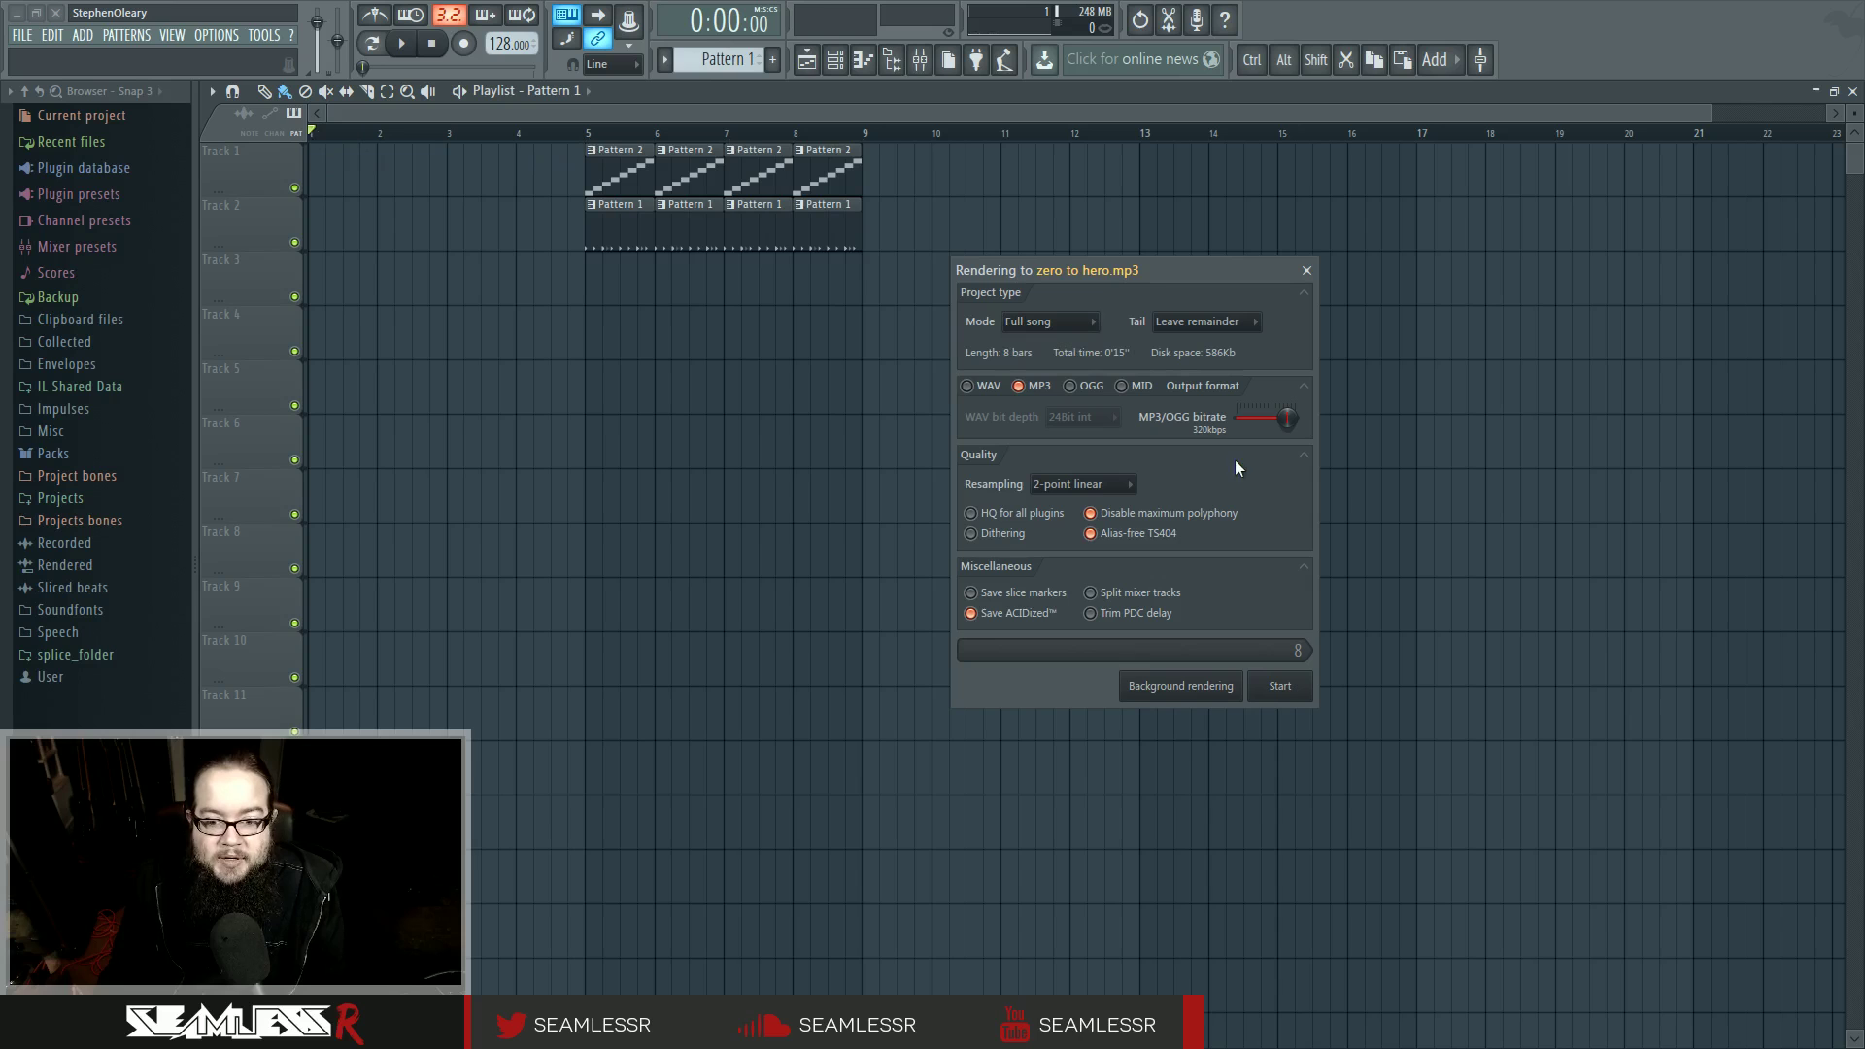
left_click(1281, 686)
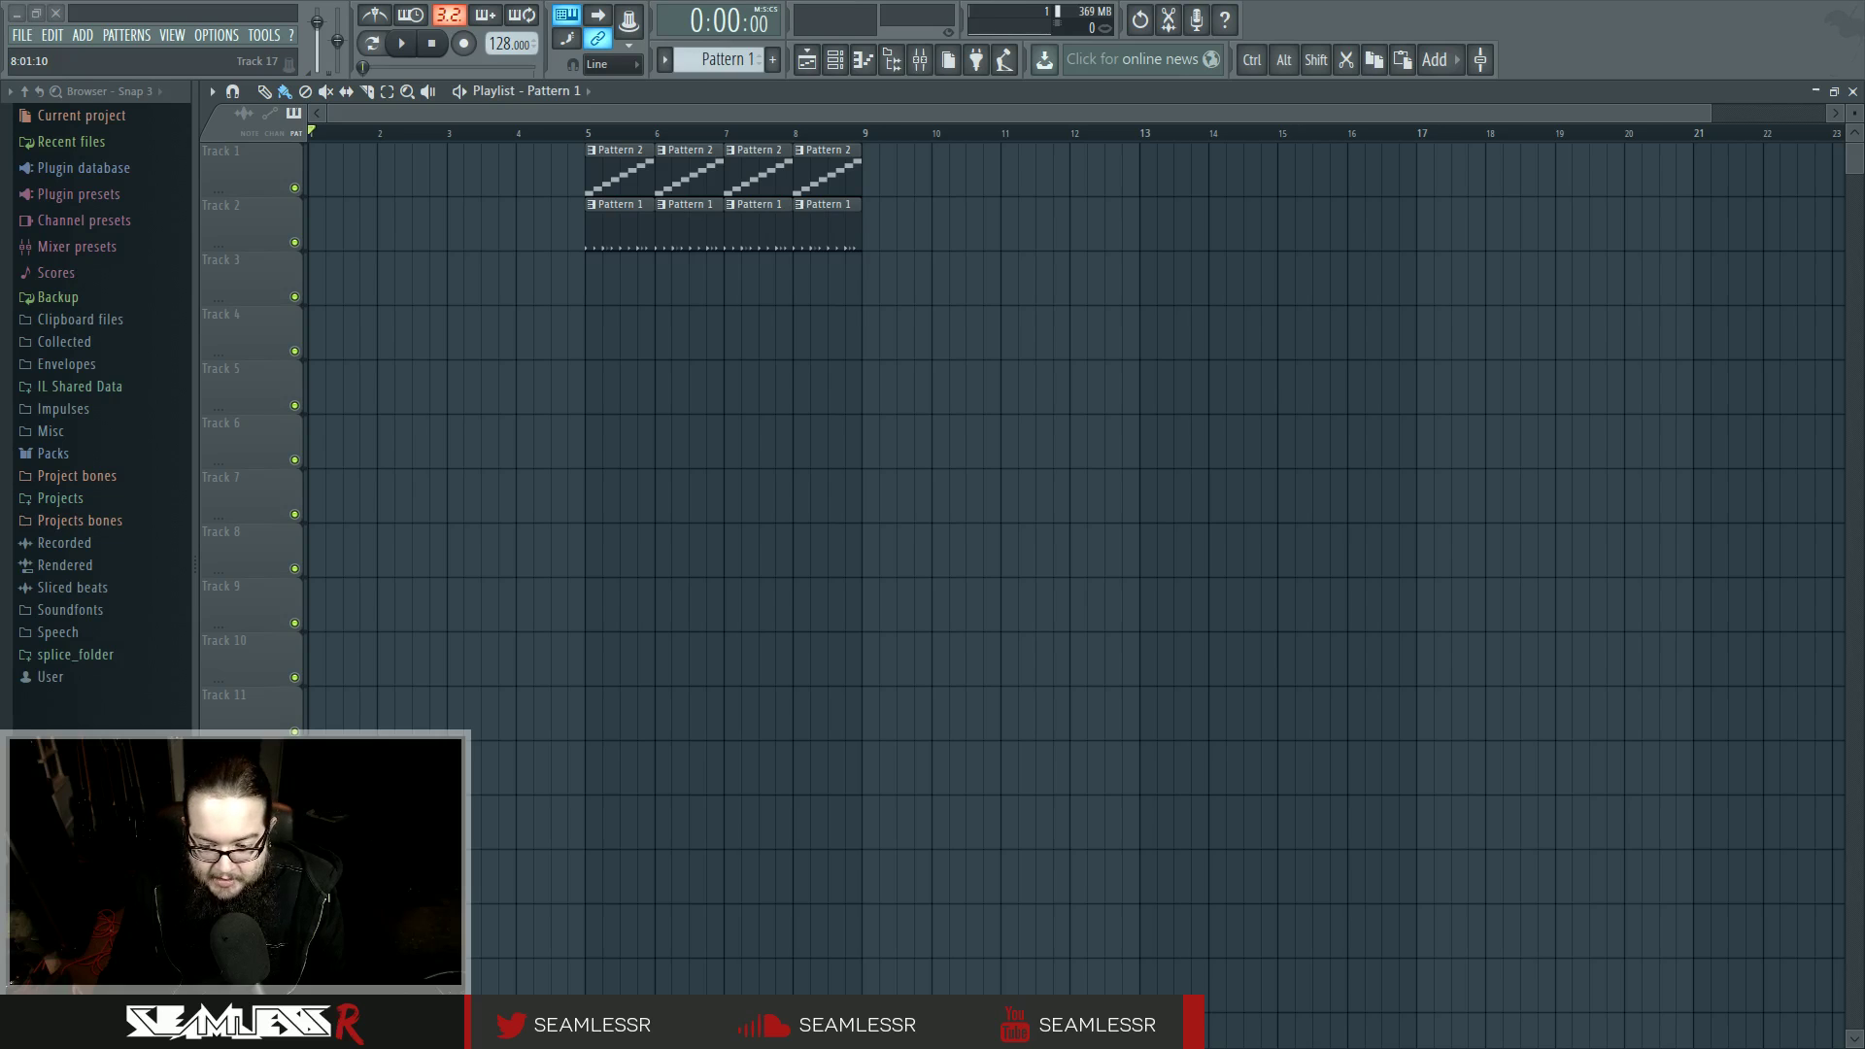
Place the zero to hero render on Track 4 and play it soloed from the song start.
left_click_drag(583, 486, 670, 491)
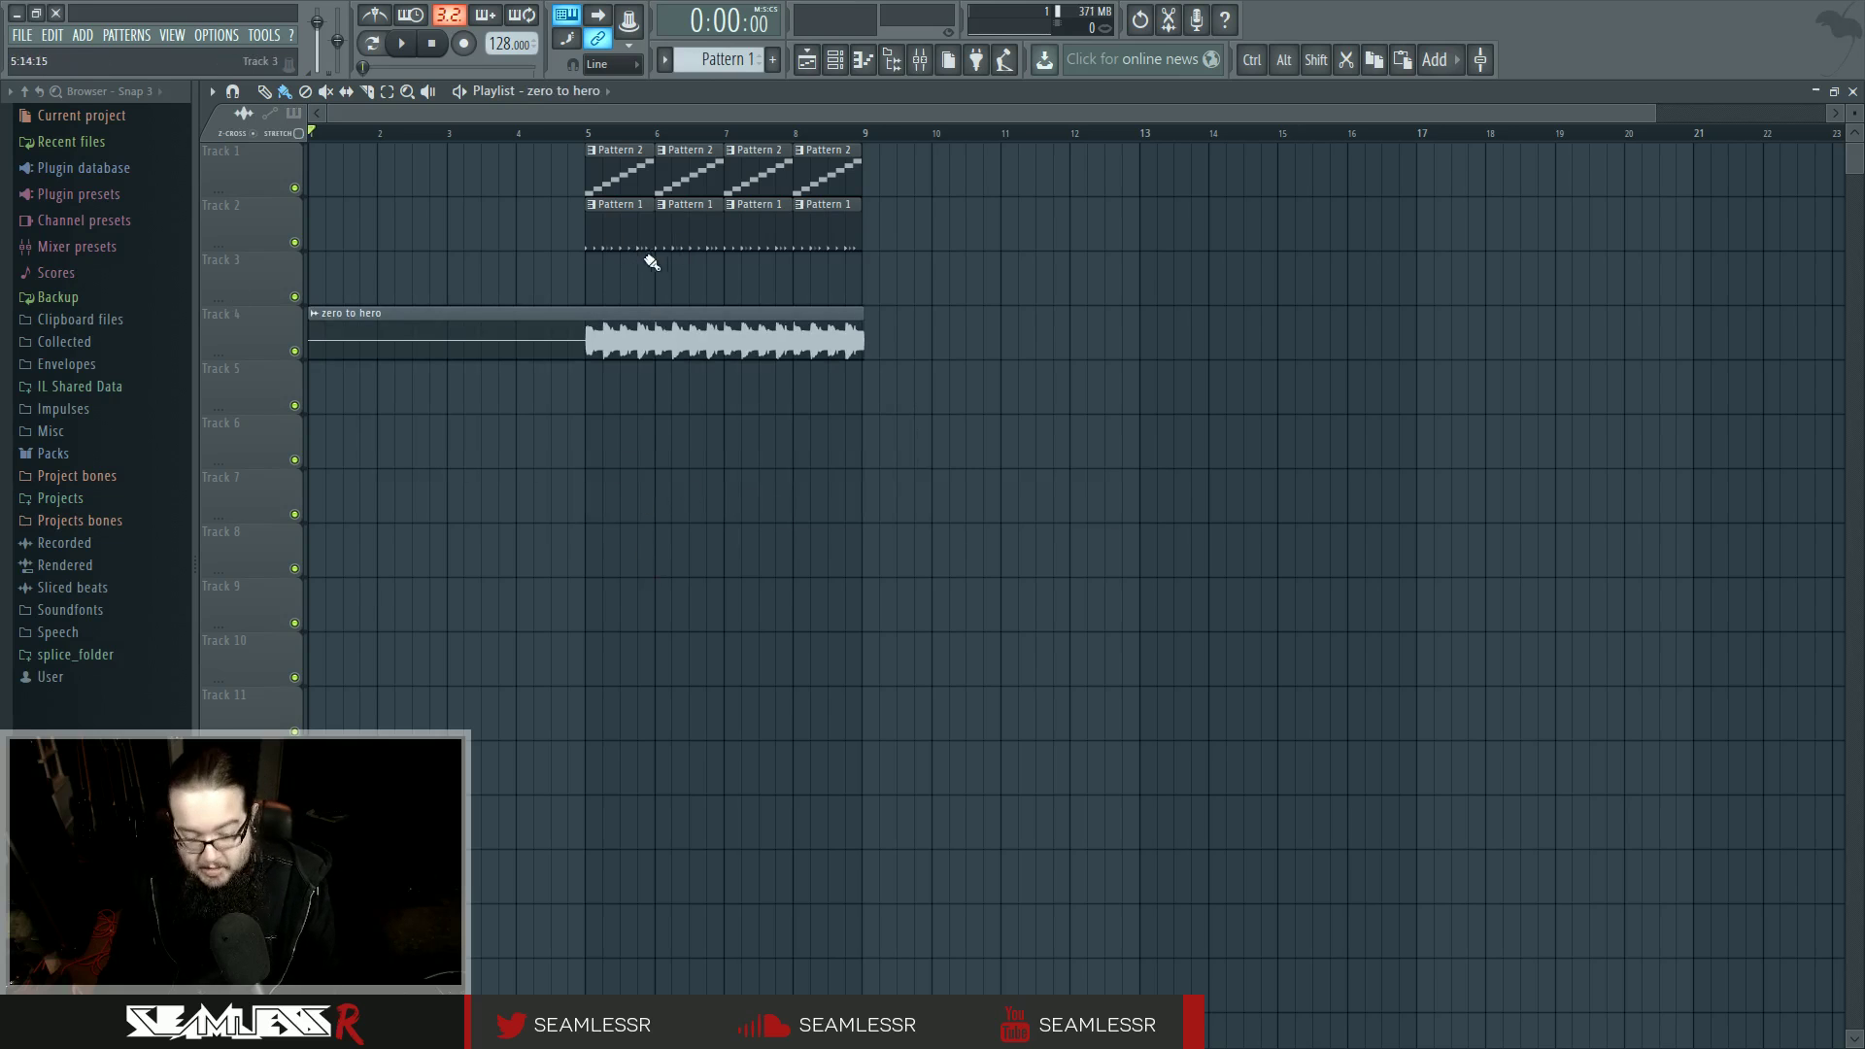
left_click(295, 351, "ctrl")
key("space")
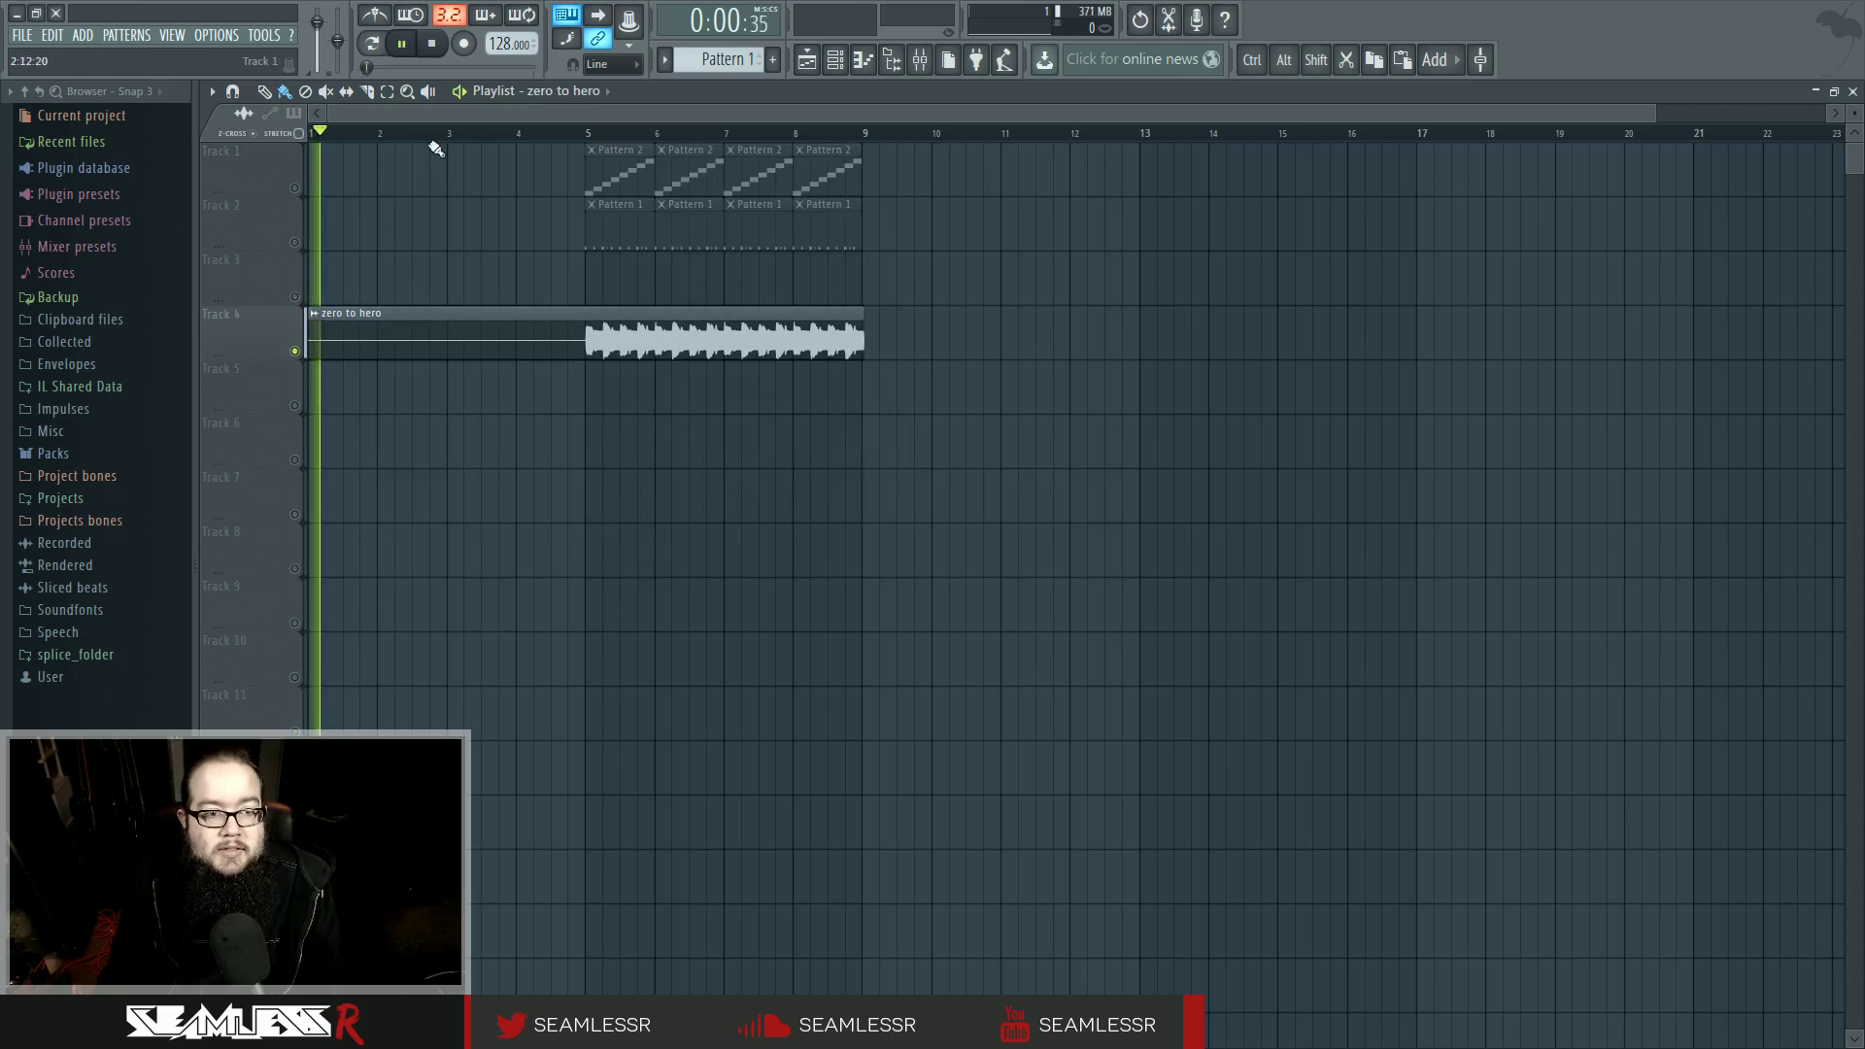
left_click(568, 131)
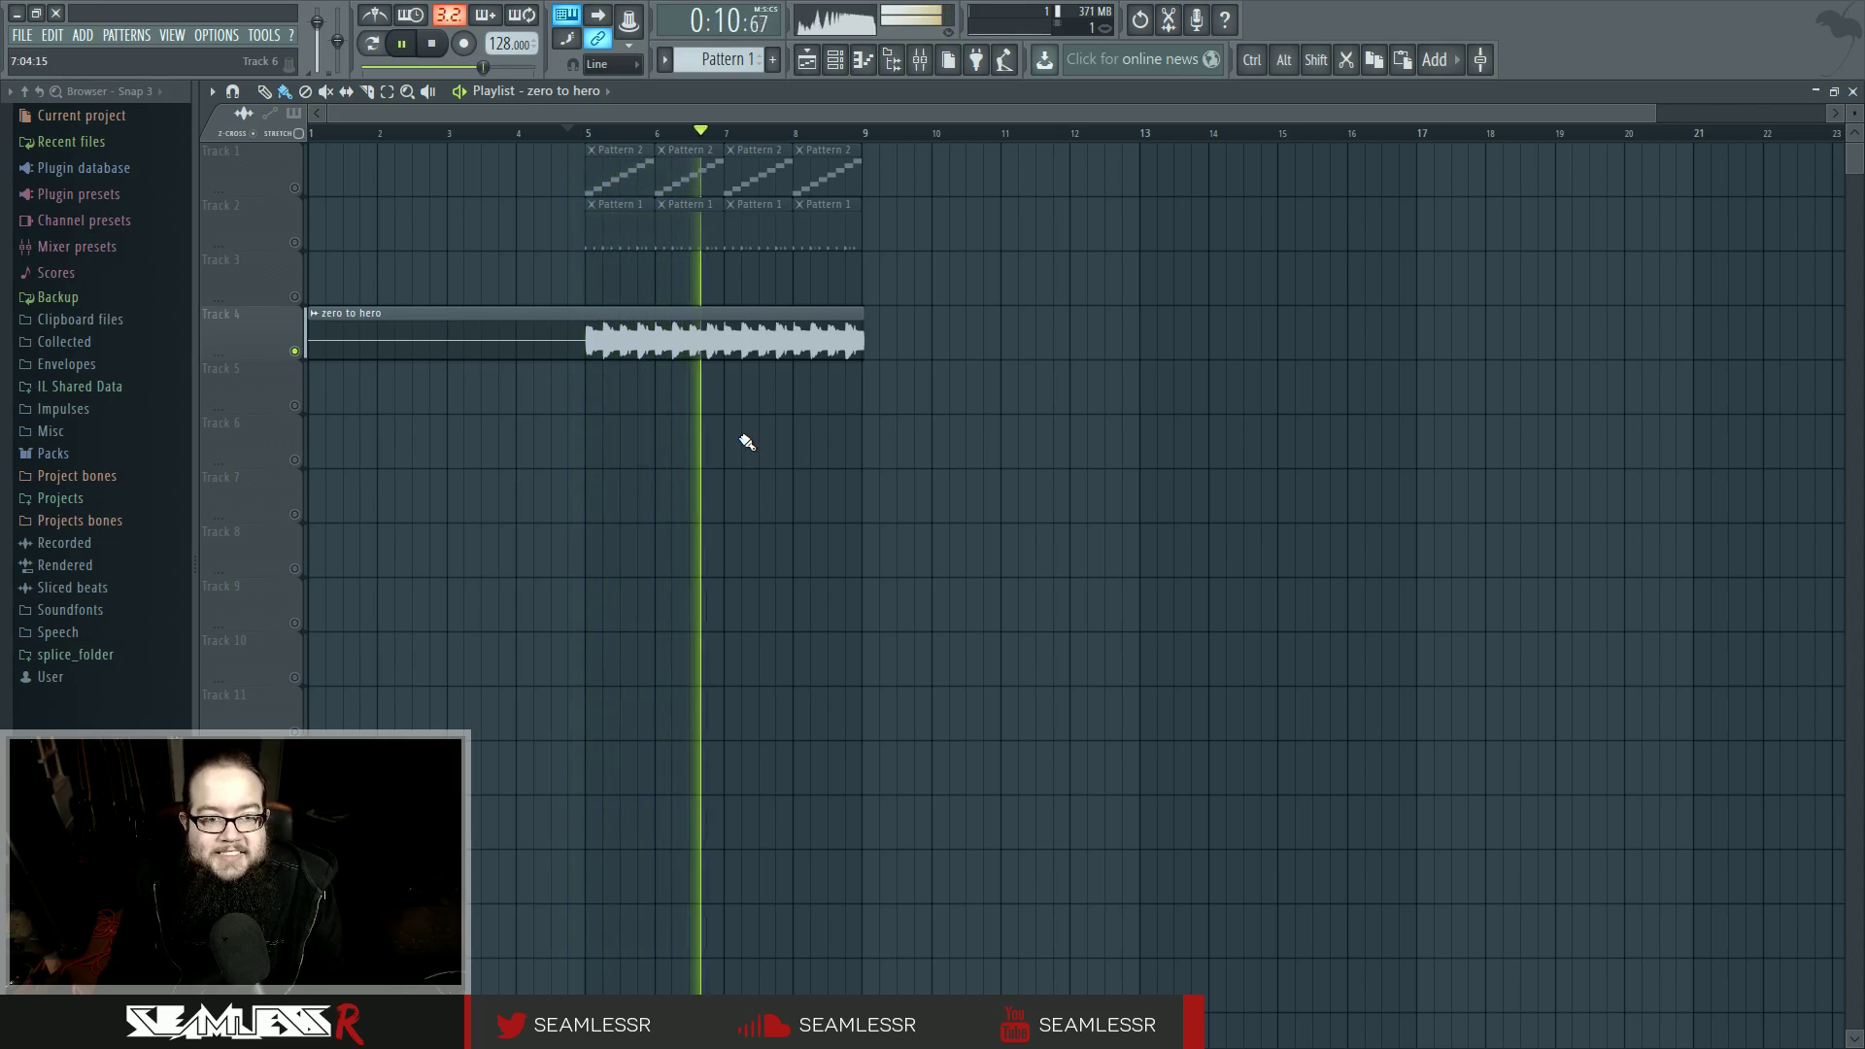
key("space")
left_click(294, 351, "ctrl")
Mute and delete the zero to hero clip, then close the Playlist.
left_click(531, 344, "alt")
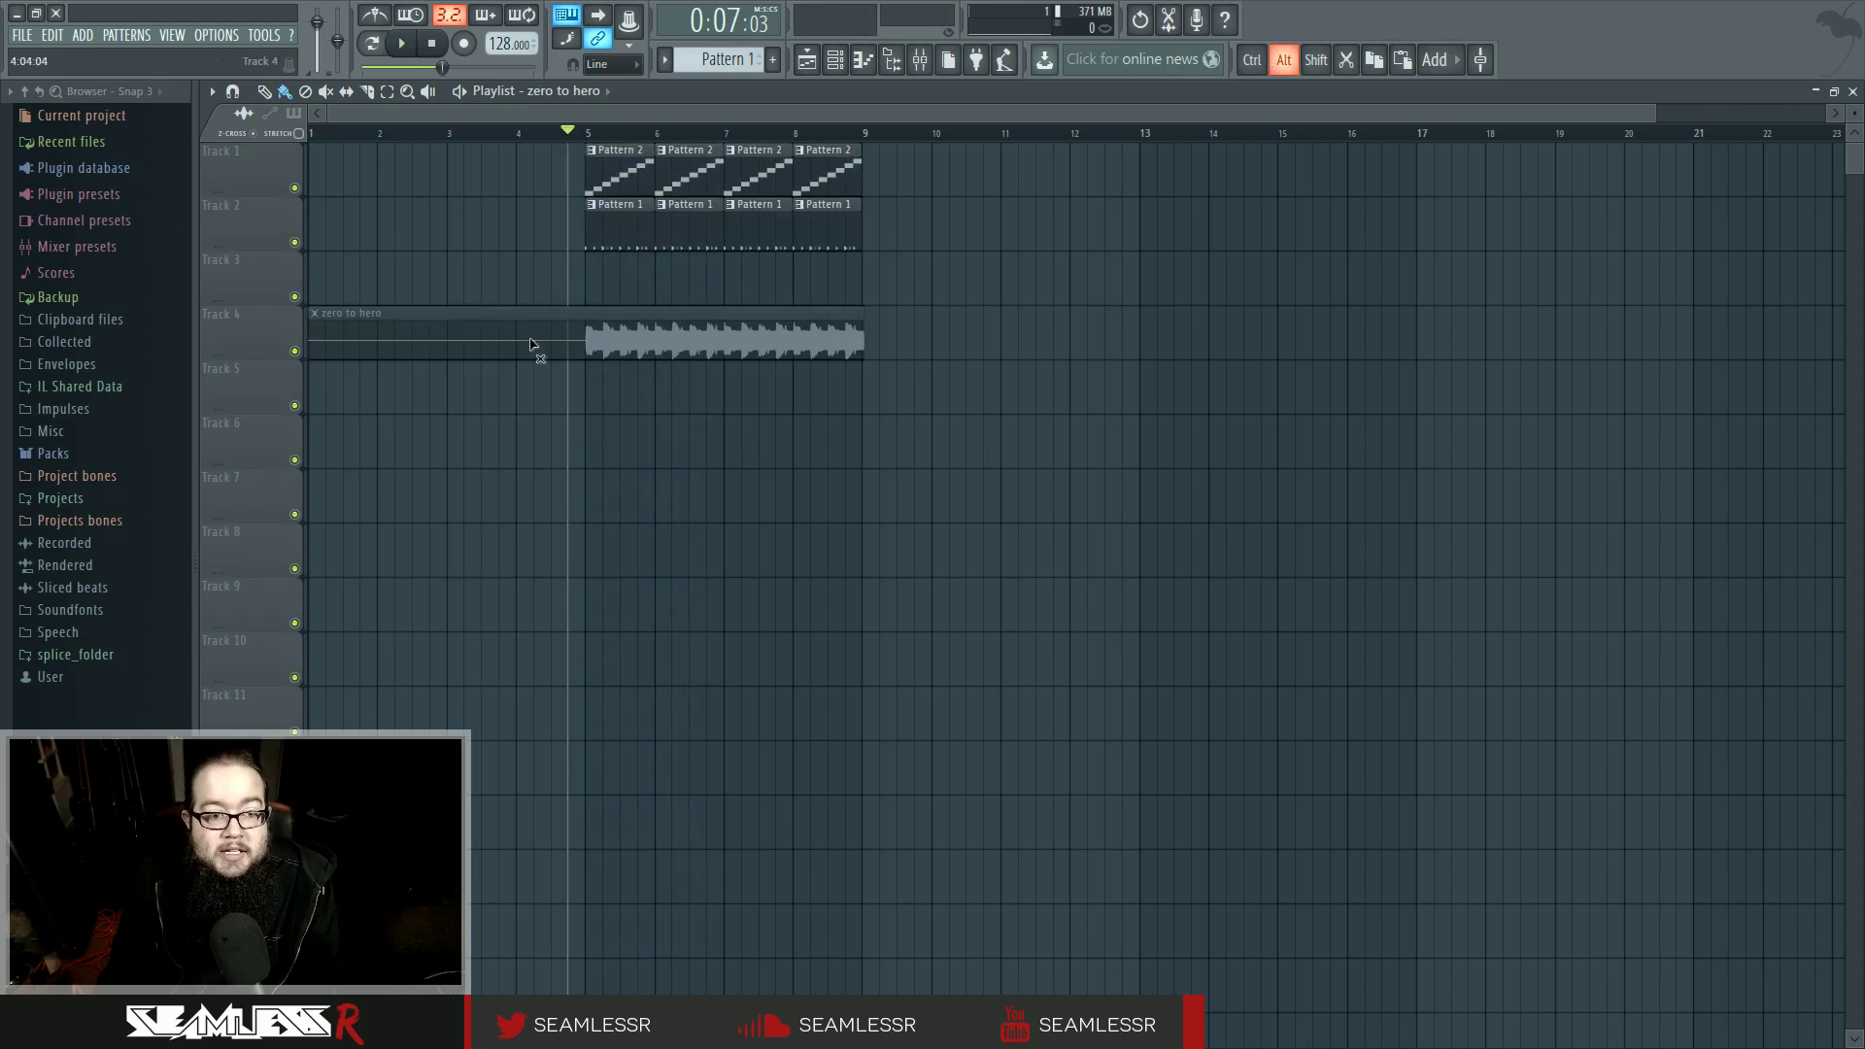
right_click(458, 309)
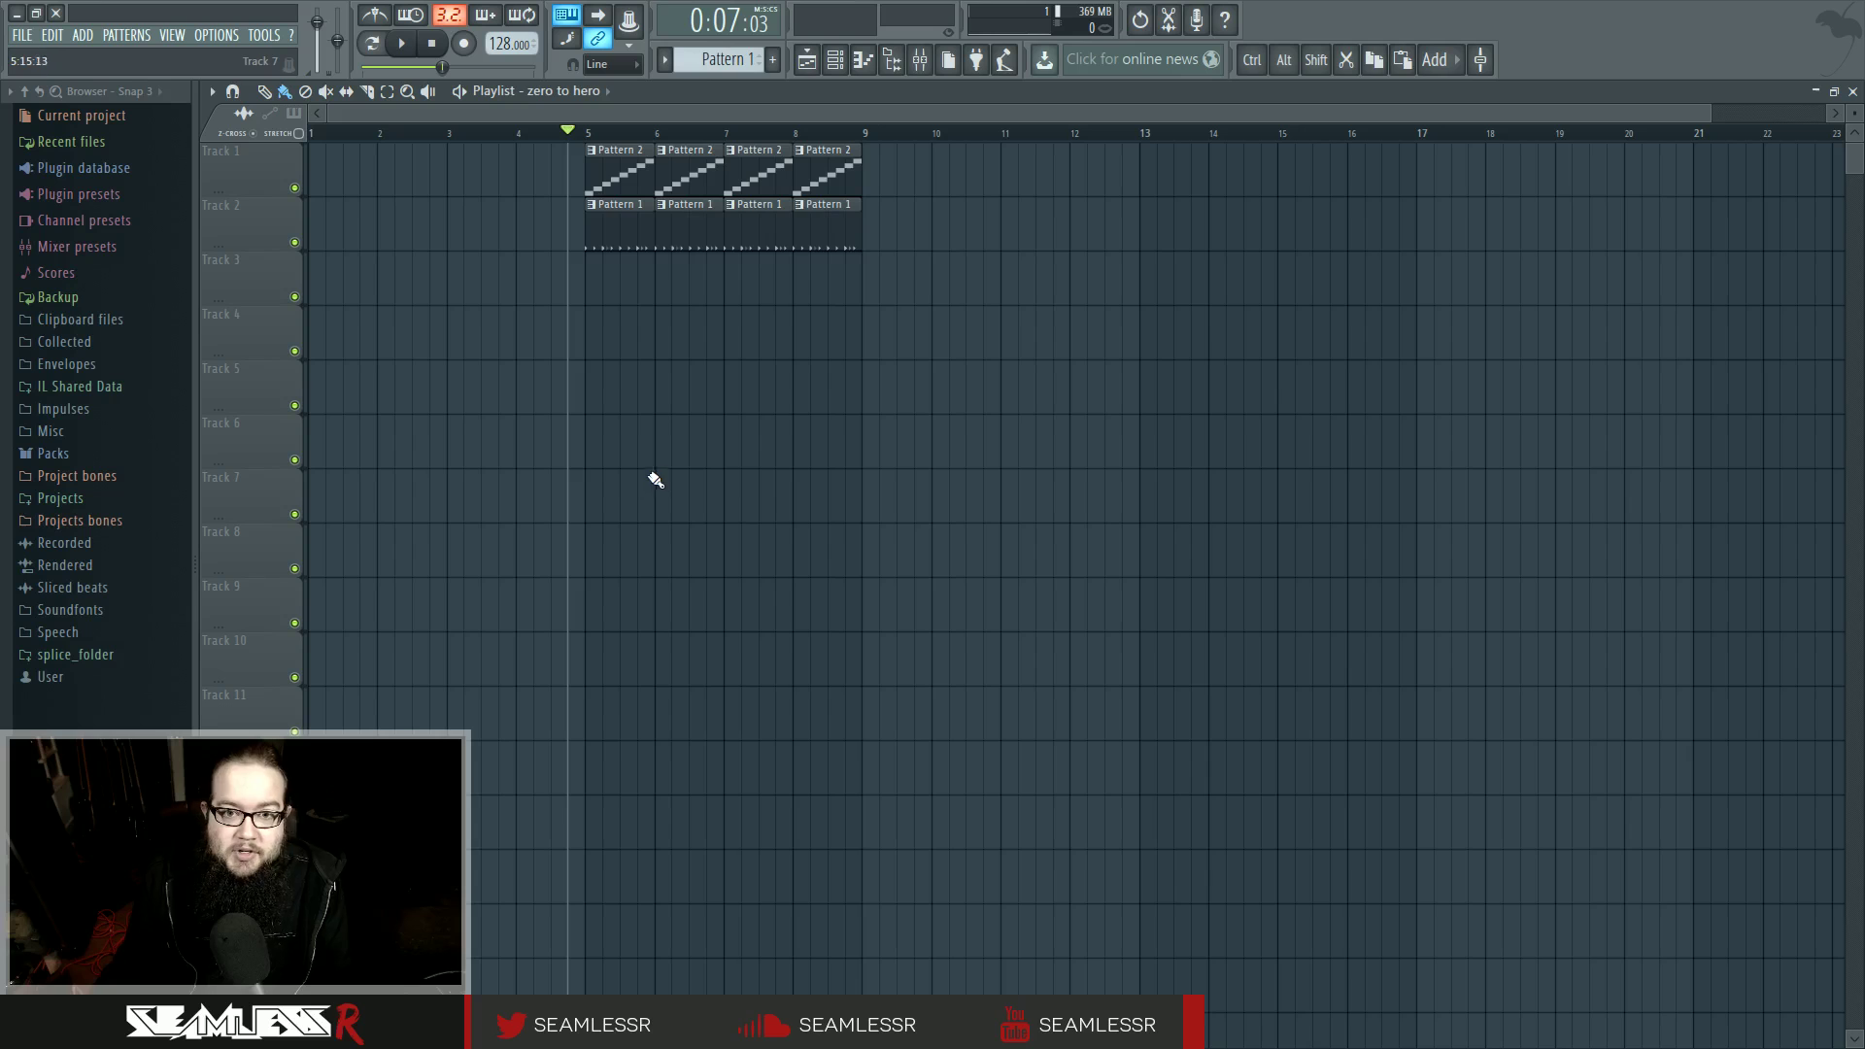
left_click(1852, 91)
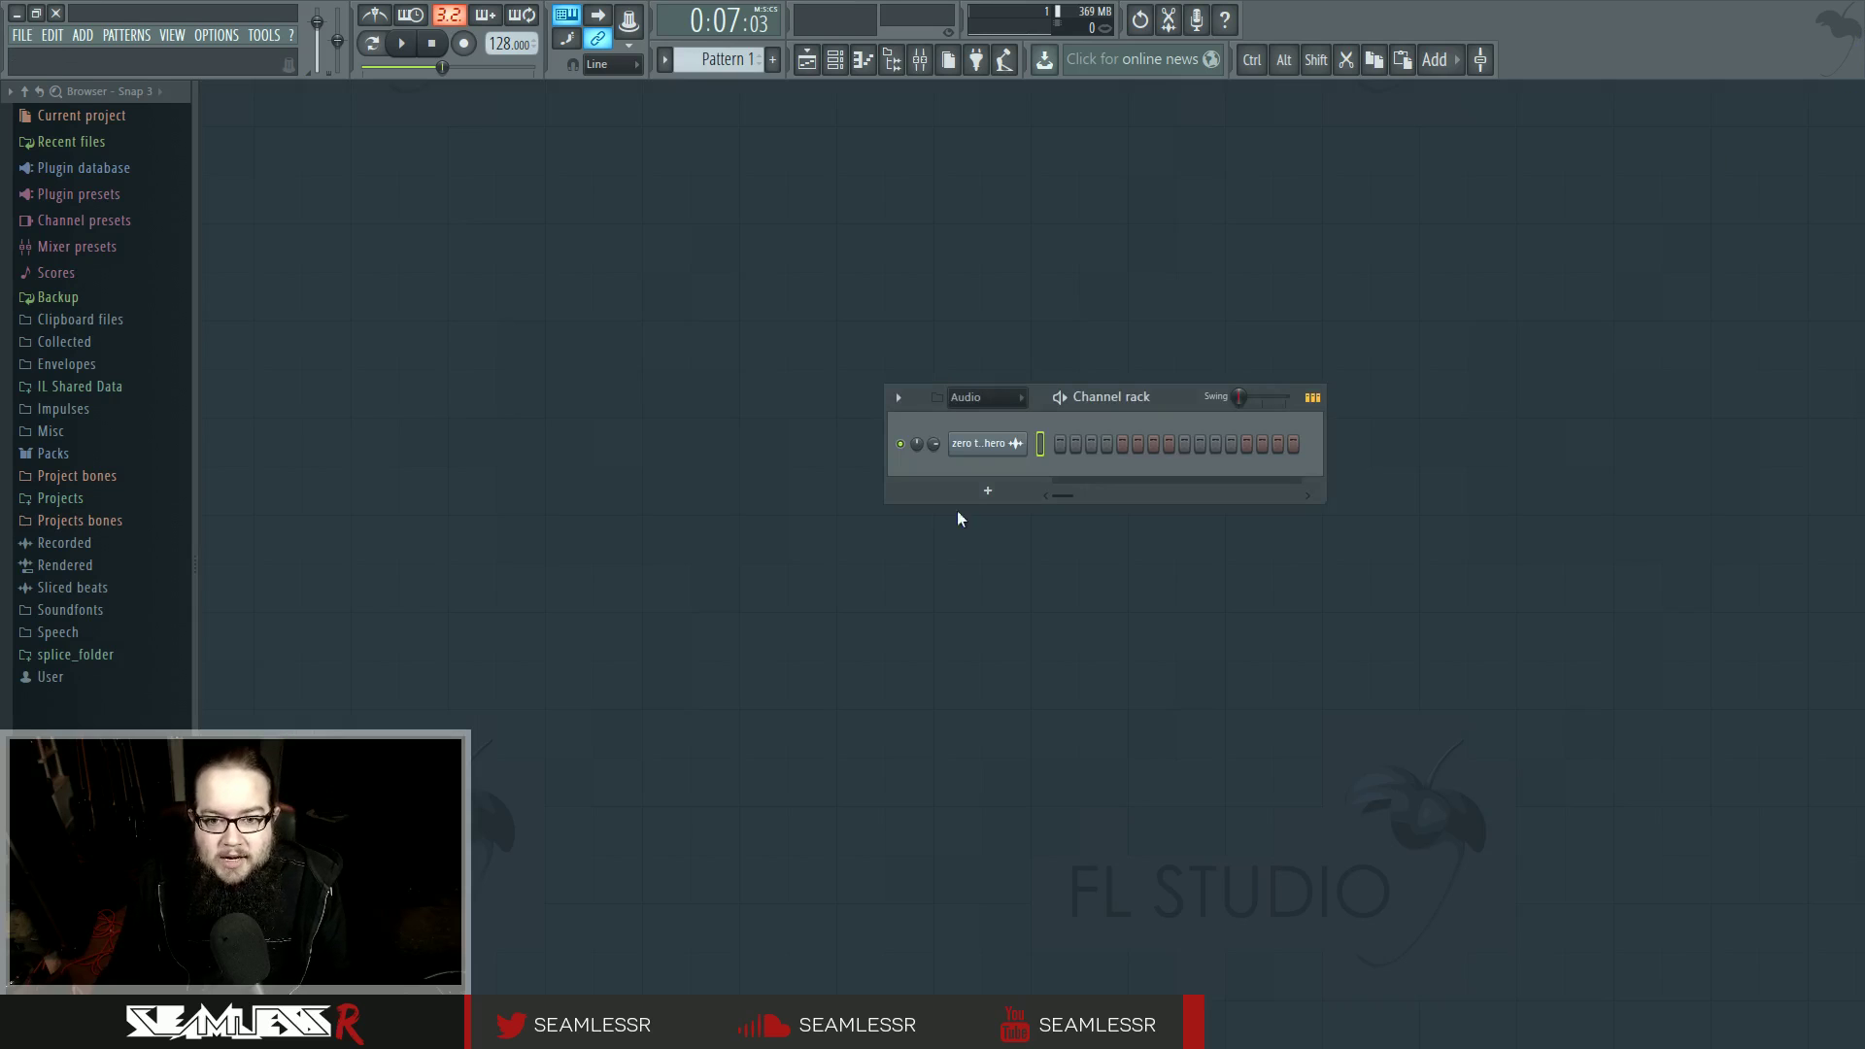
left_click(980, 444)
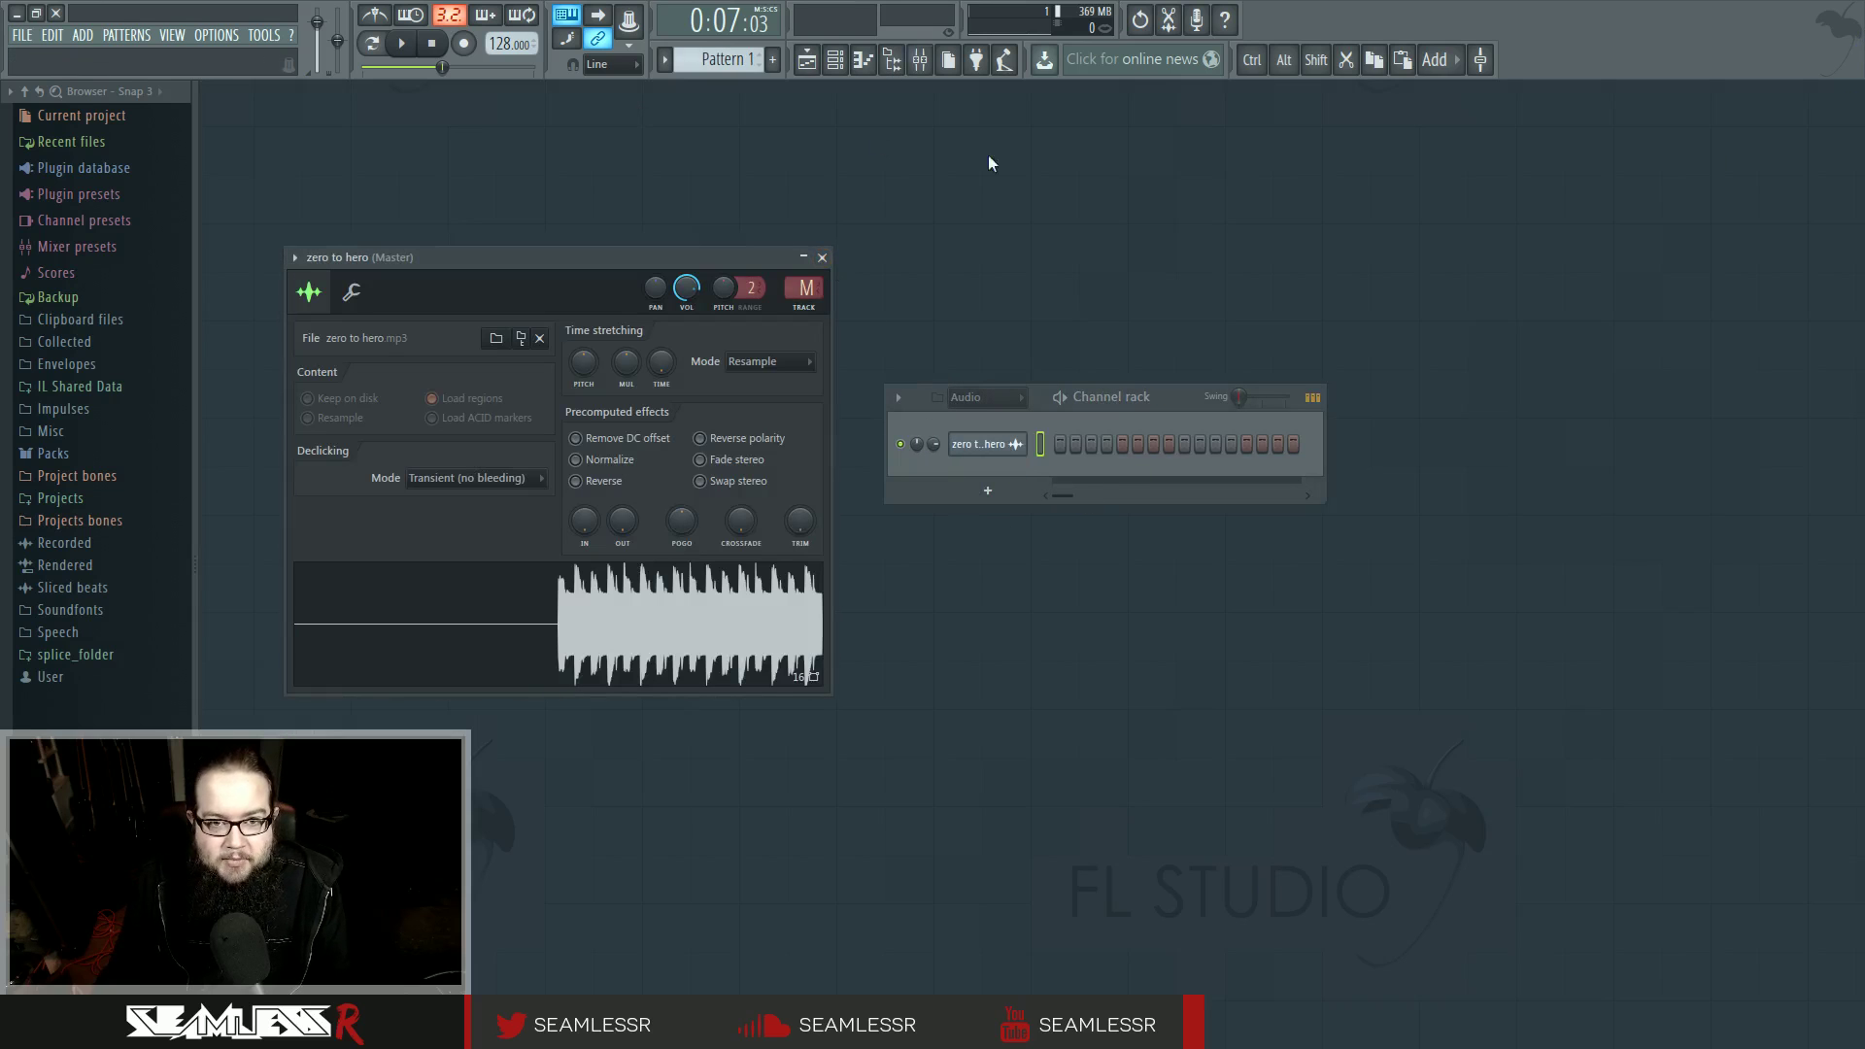
left_click(89, 453)
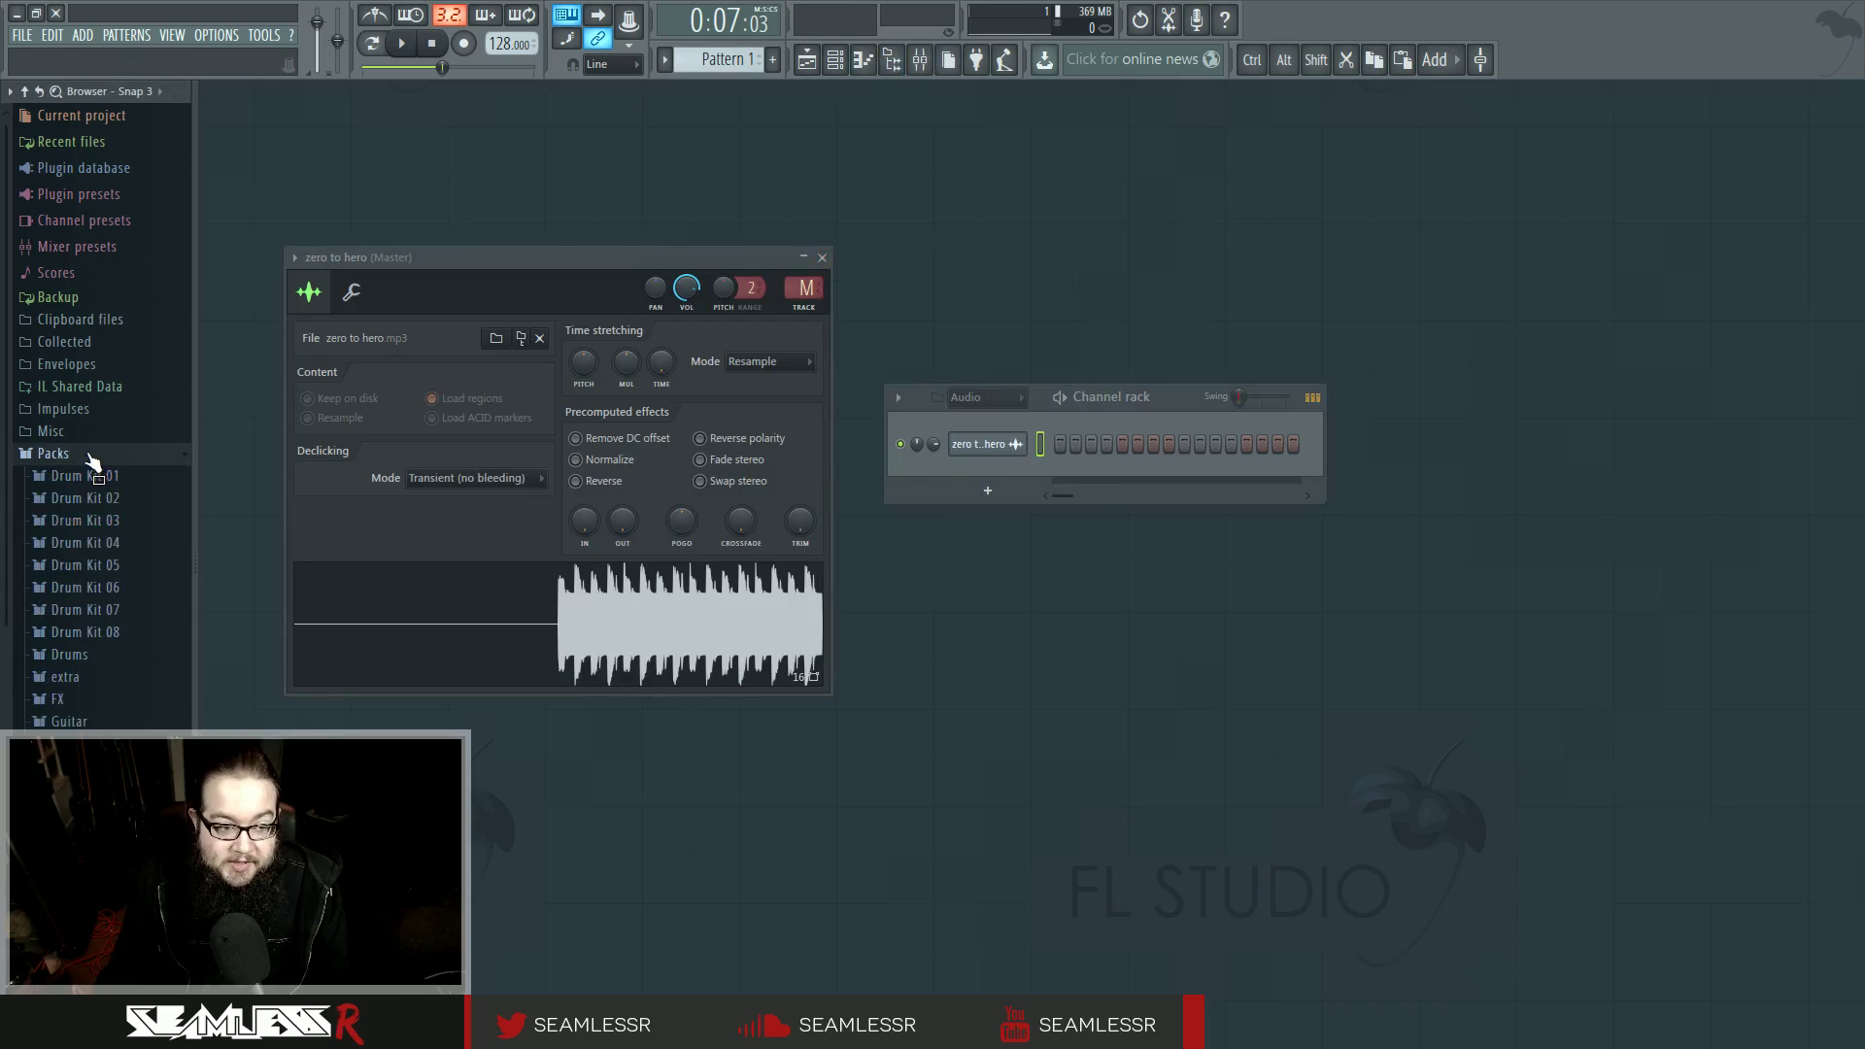
left_click(89, 454)
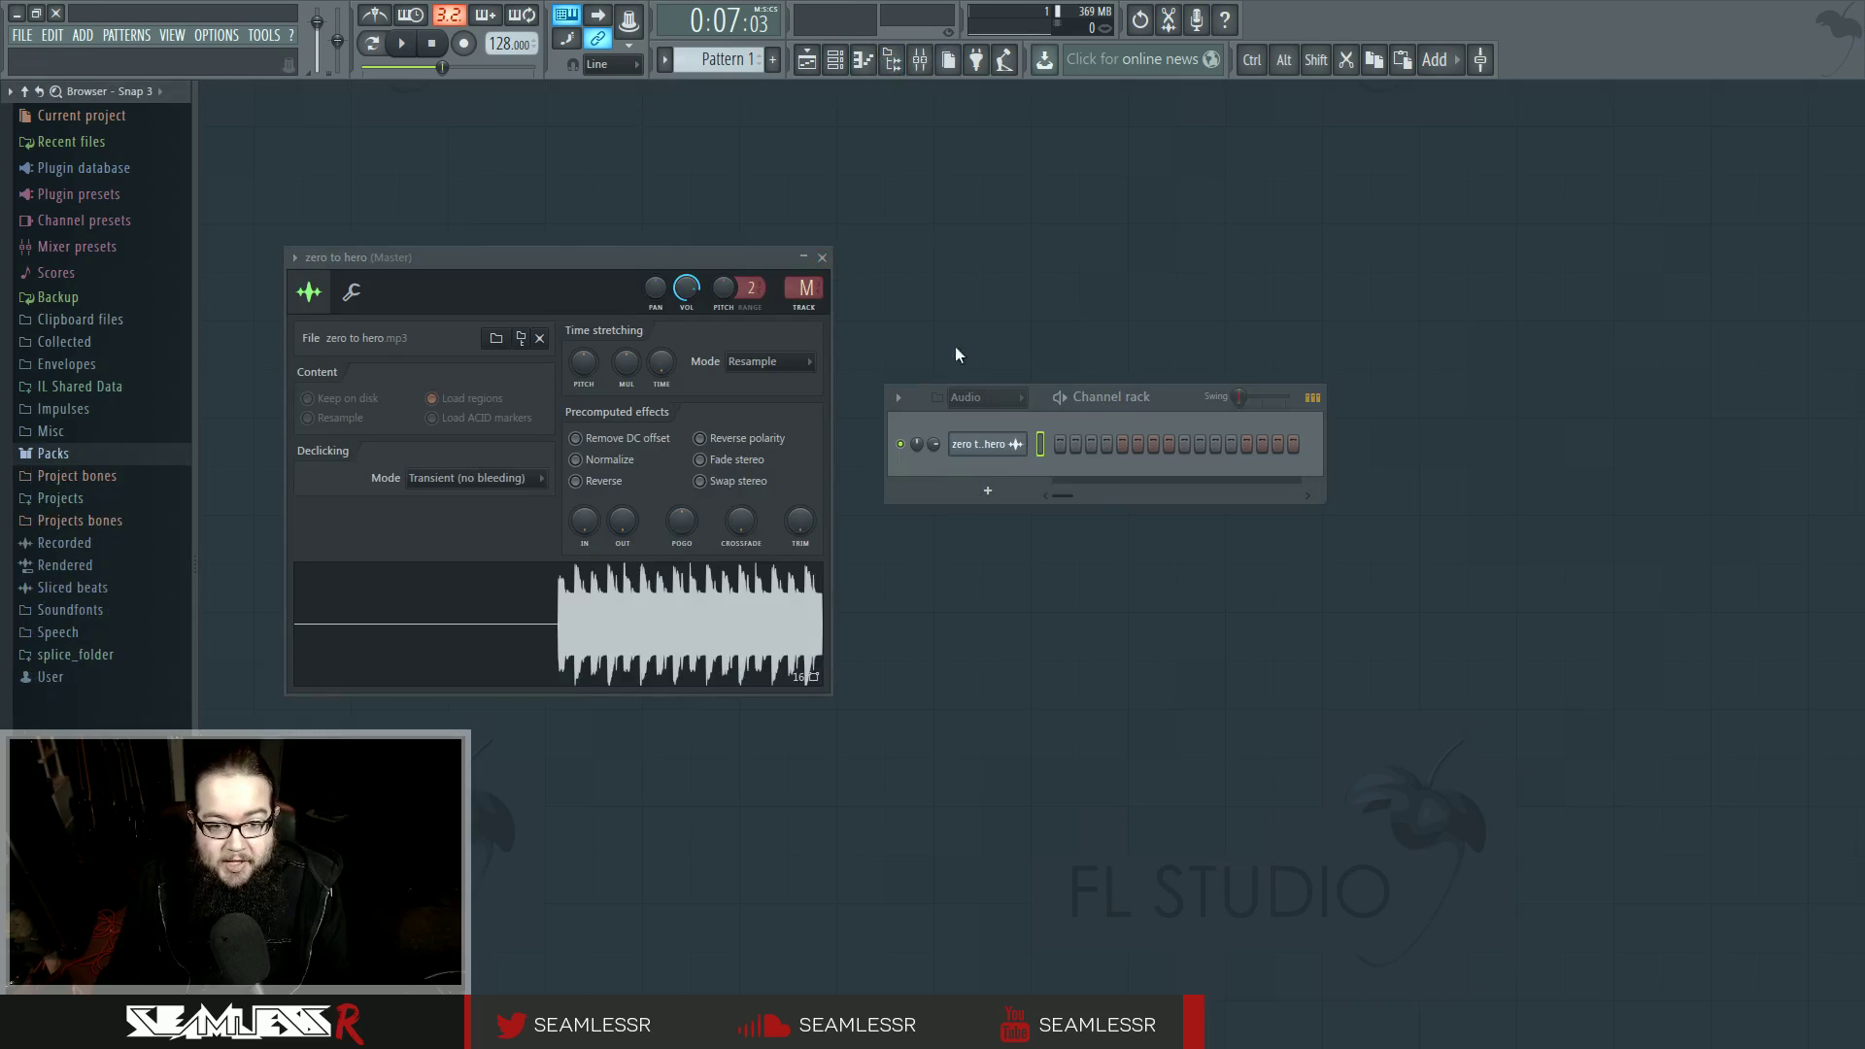
left_click(821, 258)
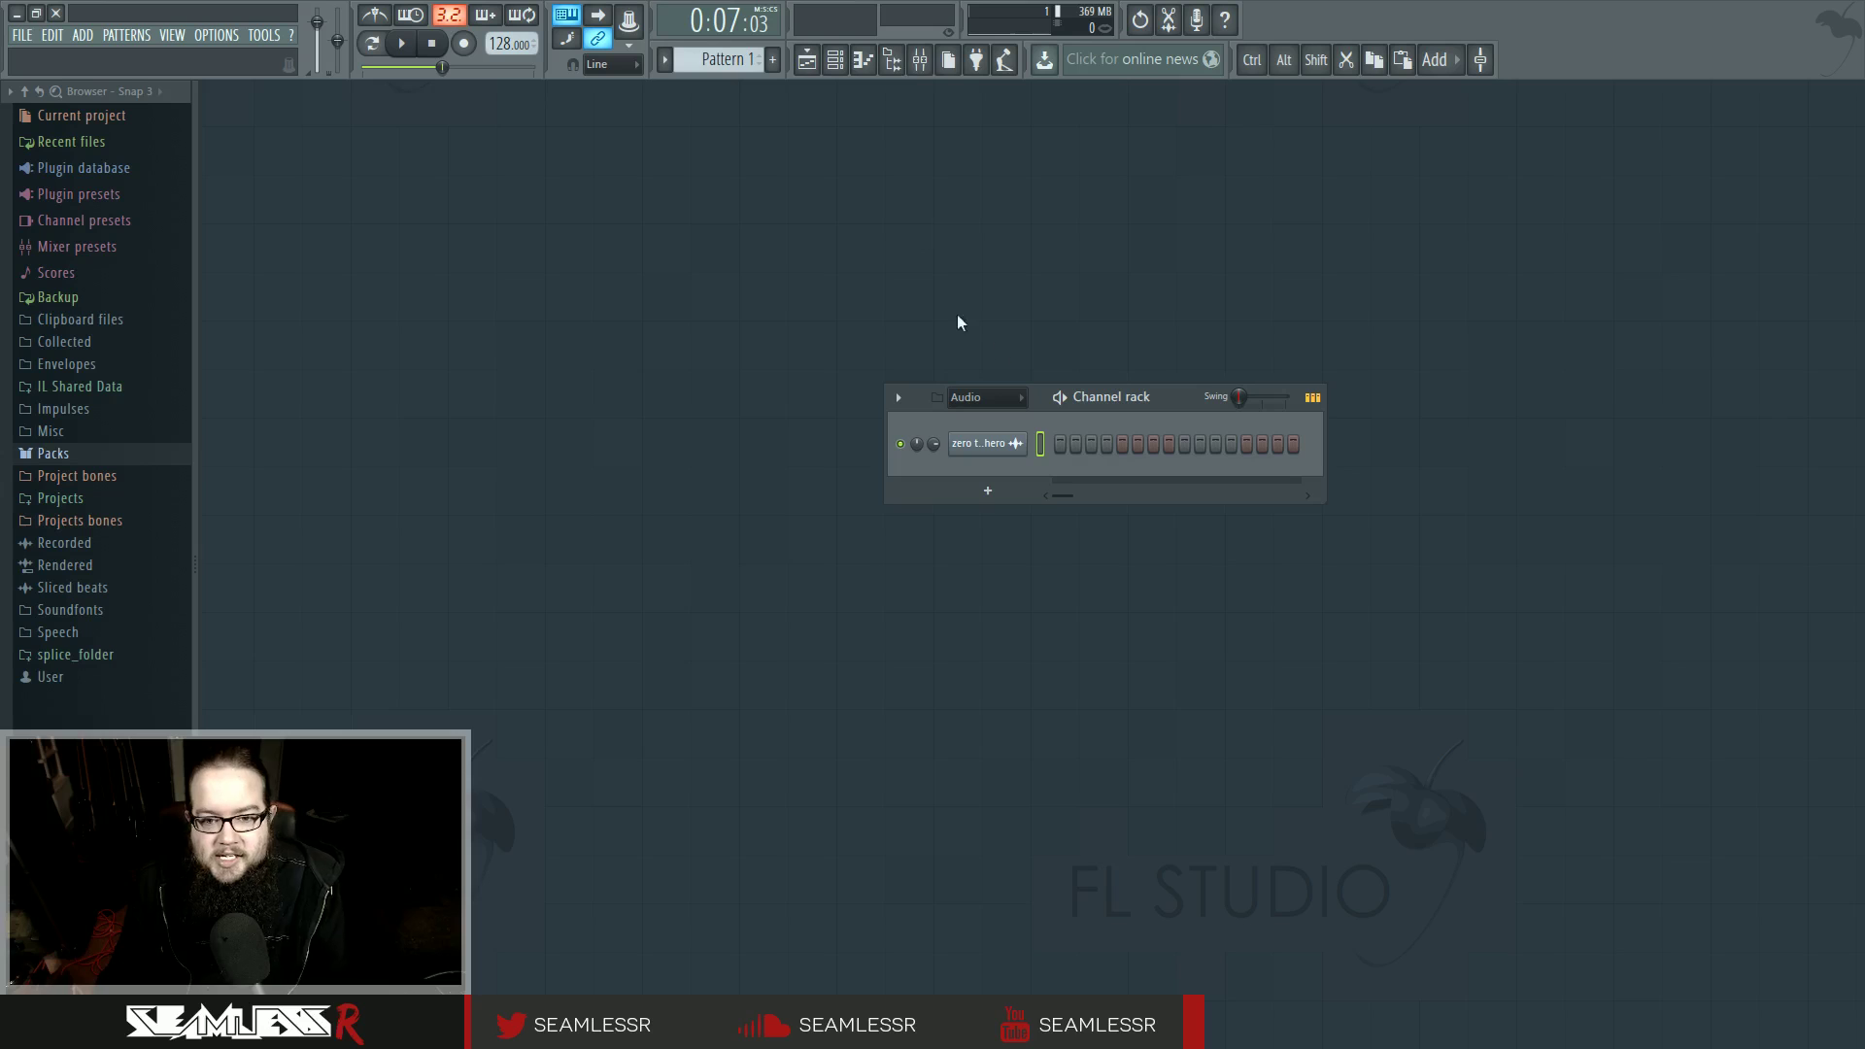
left_click(920, 60)
left_click(920, 59)
left_click(806, 59)
left_click(806, 59)
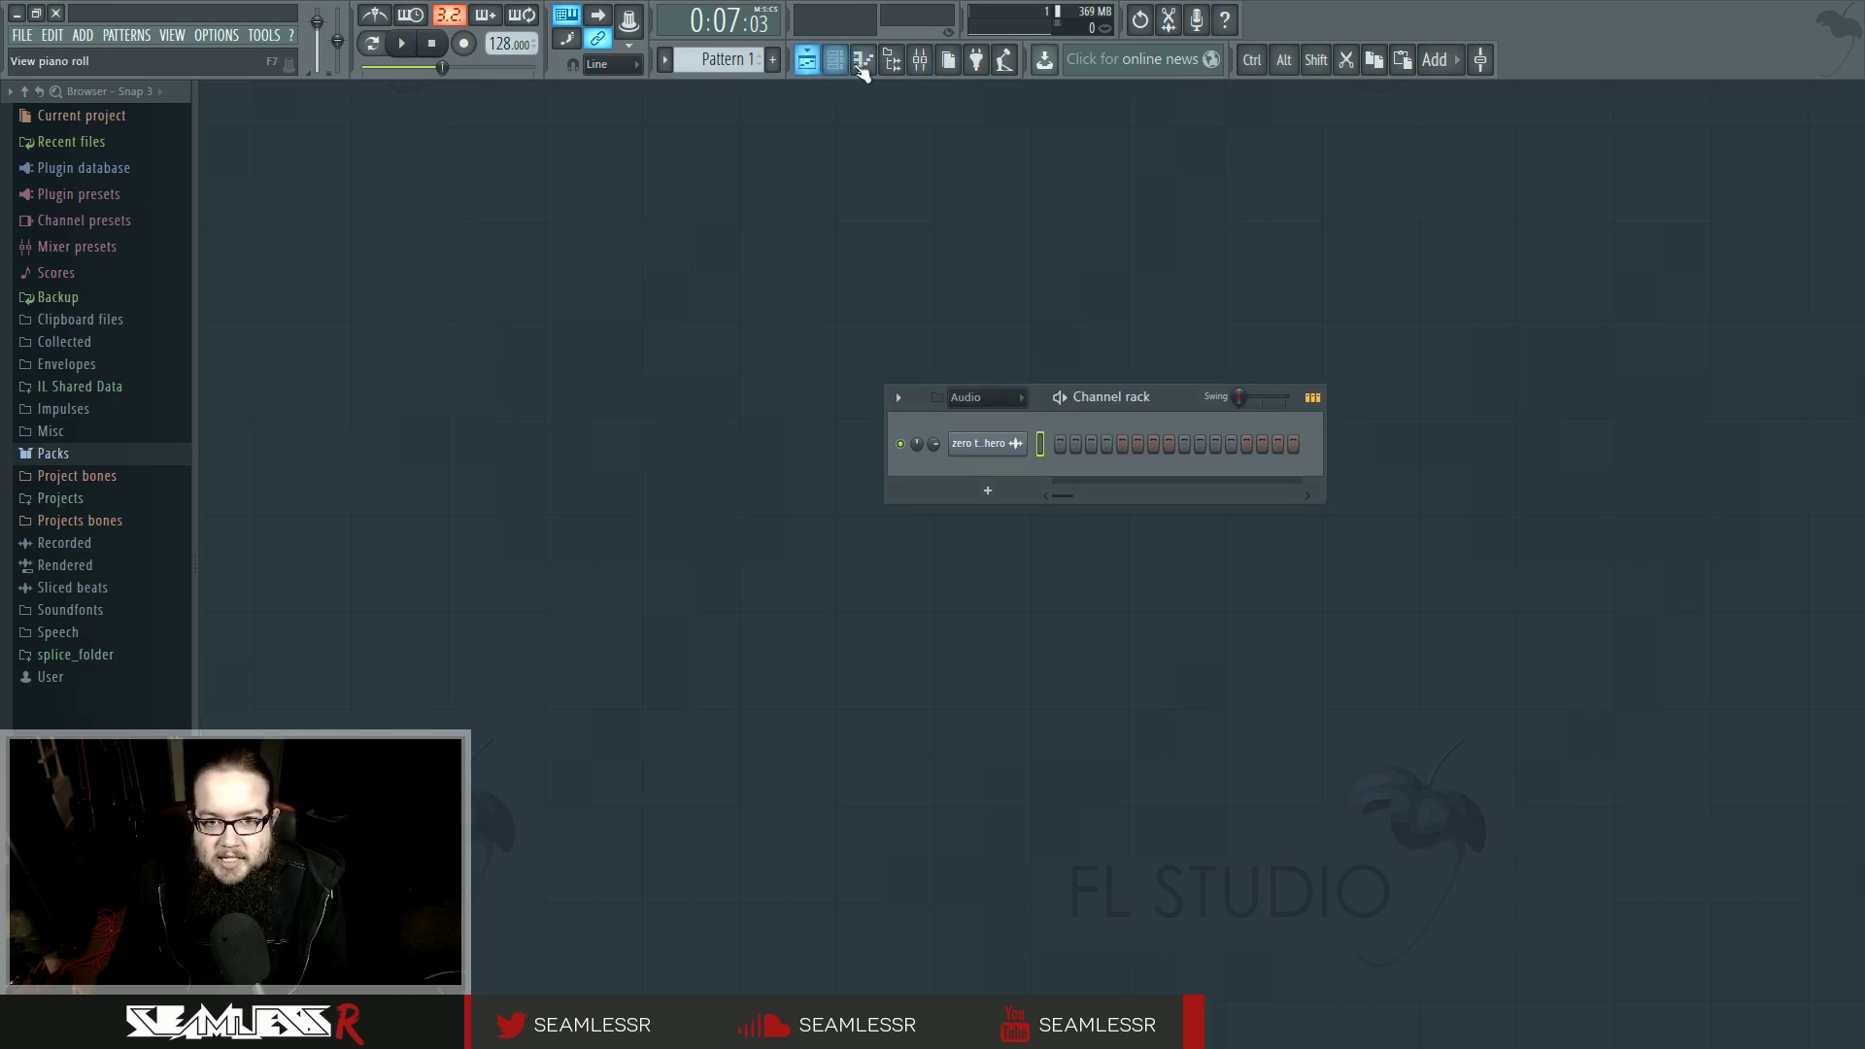